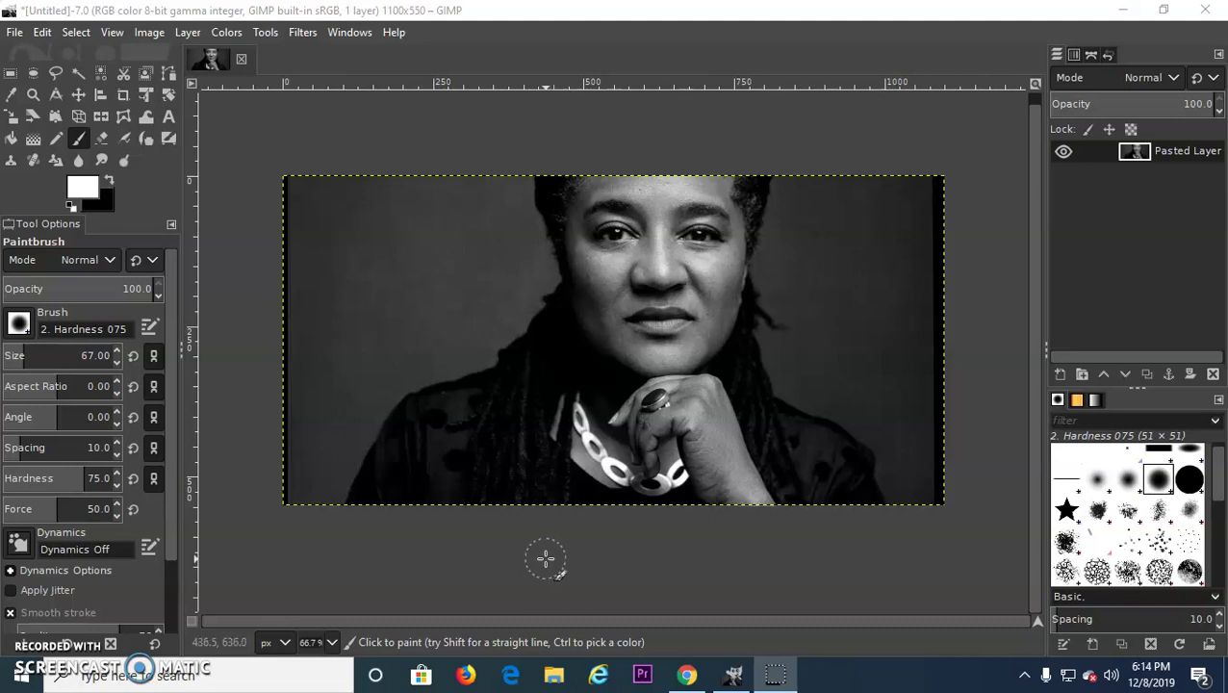
Brush white paint across the portrait's left eye
click(556, 557)
drag(605, 255, 640, 231)
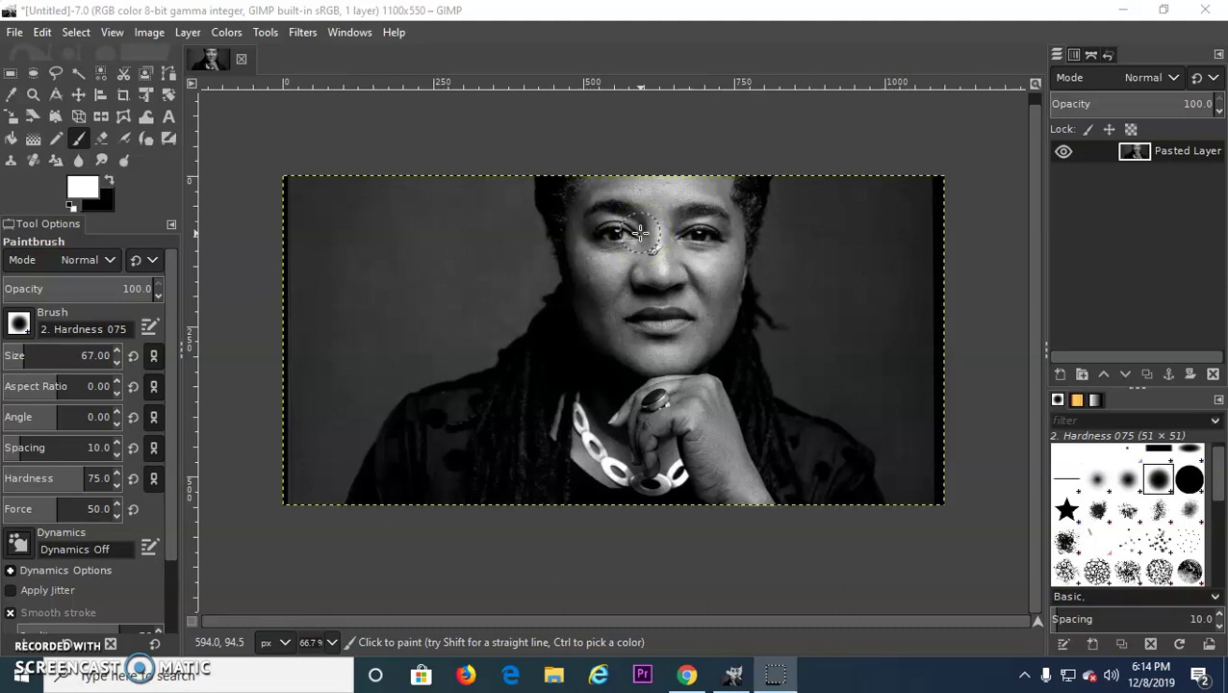
mouse_move(640, 231)
mouse_down()
mouse_move(785, 236)
mouse_move(762, 211)
mouse_move(627, 170)
mouse_move(492, 164)
mouse_move(524, 181)
mouse_up()
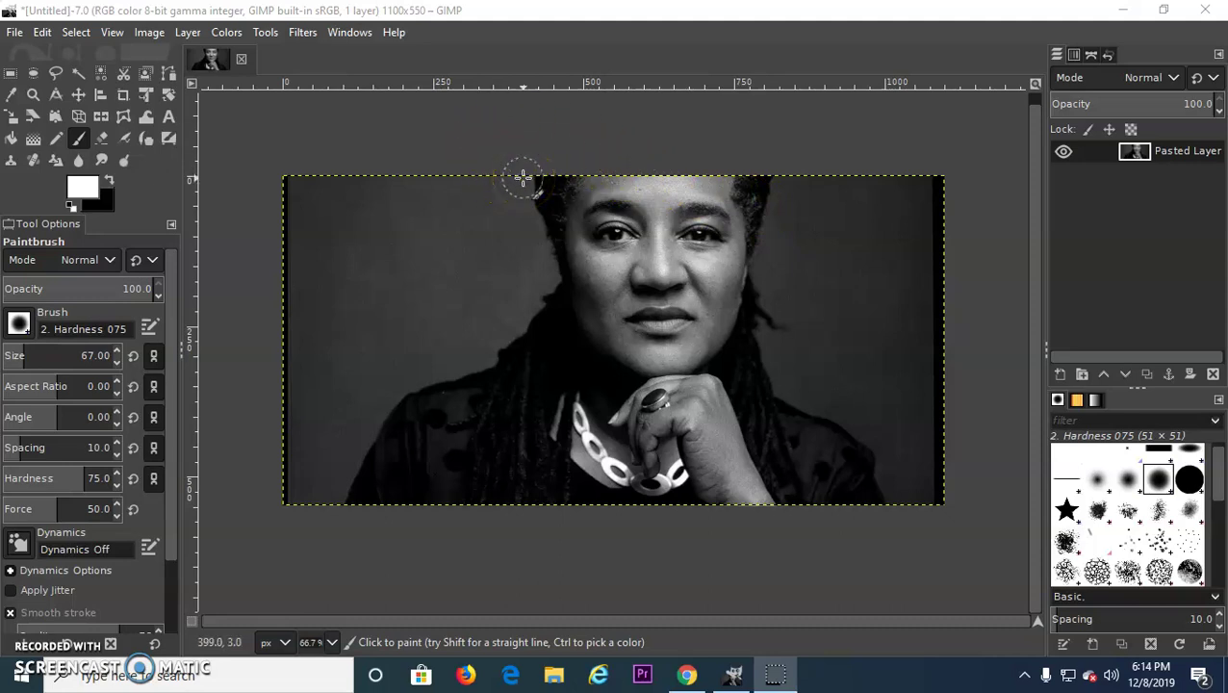
drag(818, 424, 831, 405)
Switch to the Lynn Nottage article in Chrome and clear its text selection
click(791, 665)
click(687, 674)
click(740, 438)
Scroll the article page, try selecting all its text, then clear the selection
scroll(744, 443, up, 5)
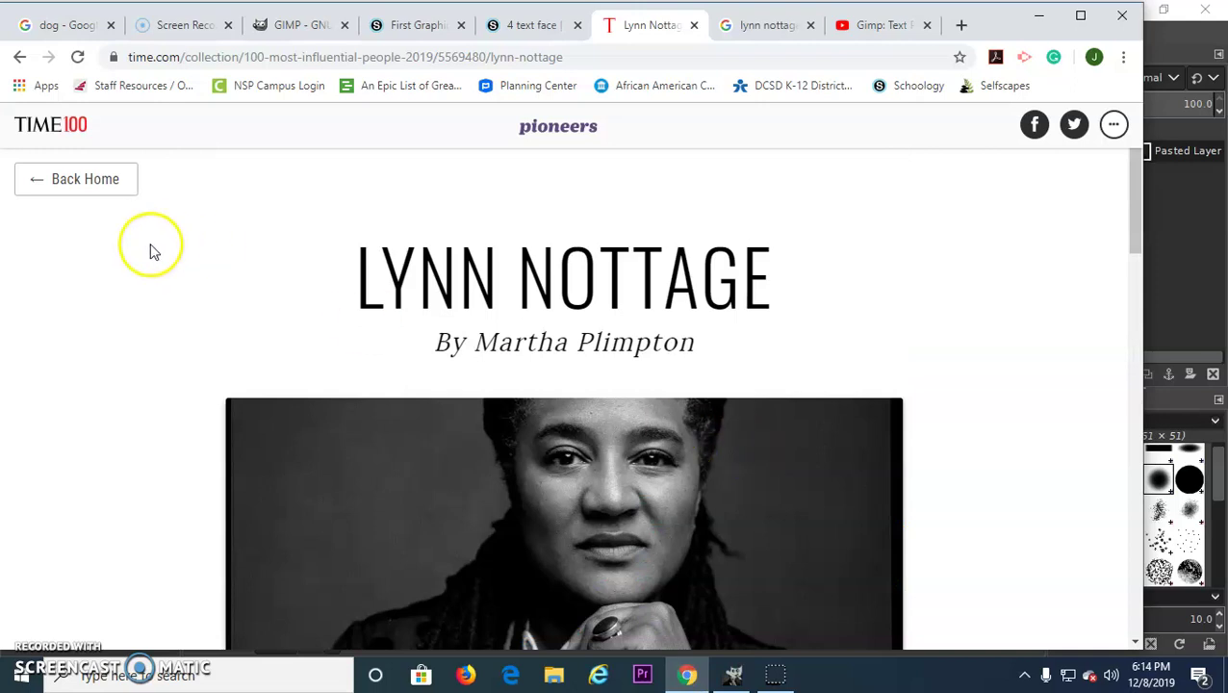
click(102, 189)
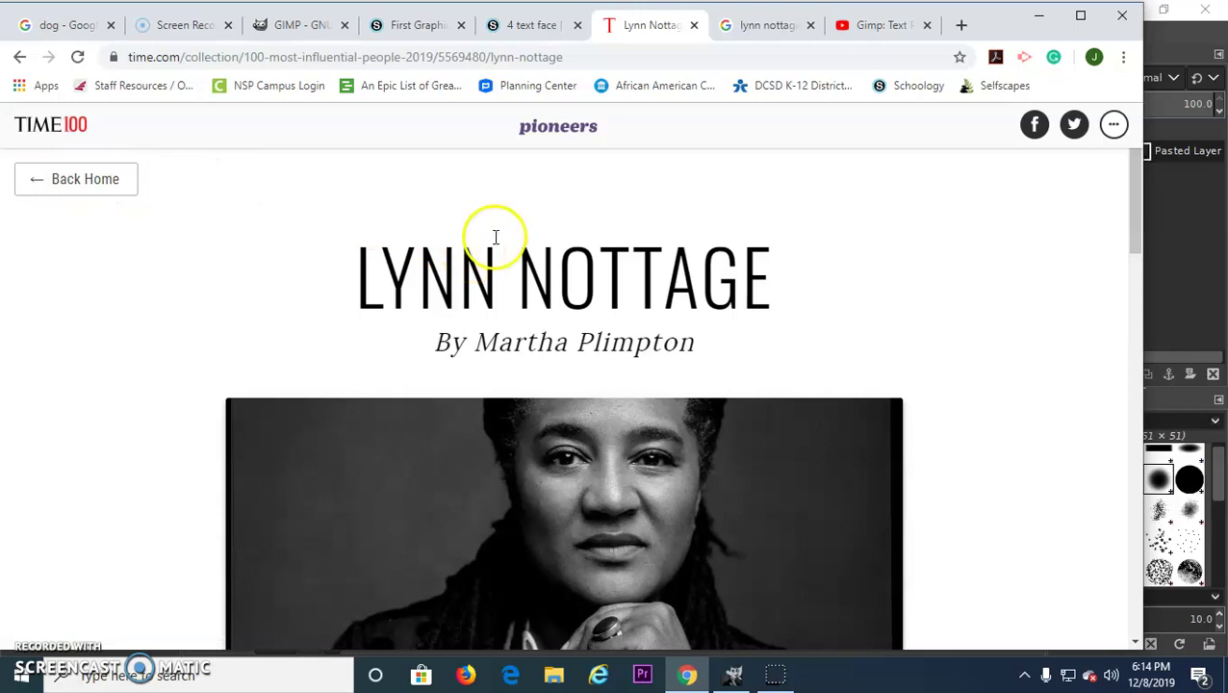
key(ctrl+a)
scroll(549, 252, down, 8)
click(557, 249)
scroll(308, 255, up, 2)
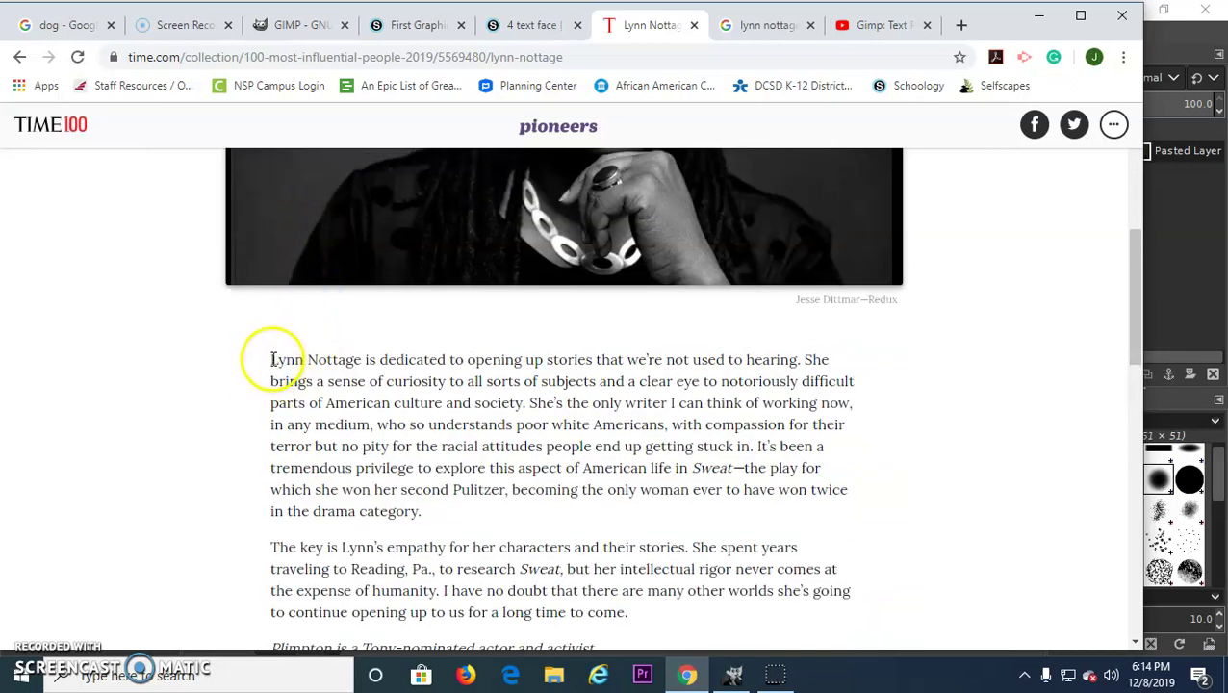
scroll(260, 356, down, 2)
scroll(255, 352, up, 1)
Select and copy both article paragraphs, then return to the GIMP image
drag(271, 272, 644, 526)
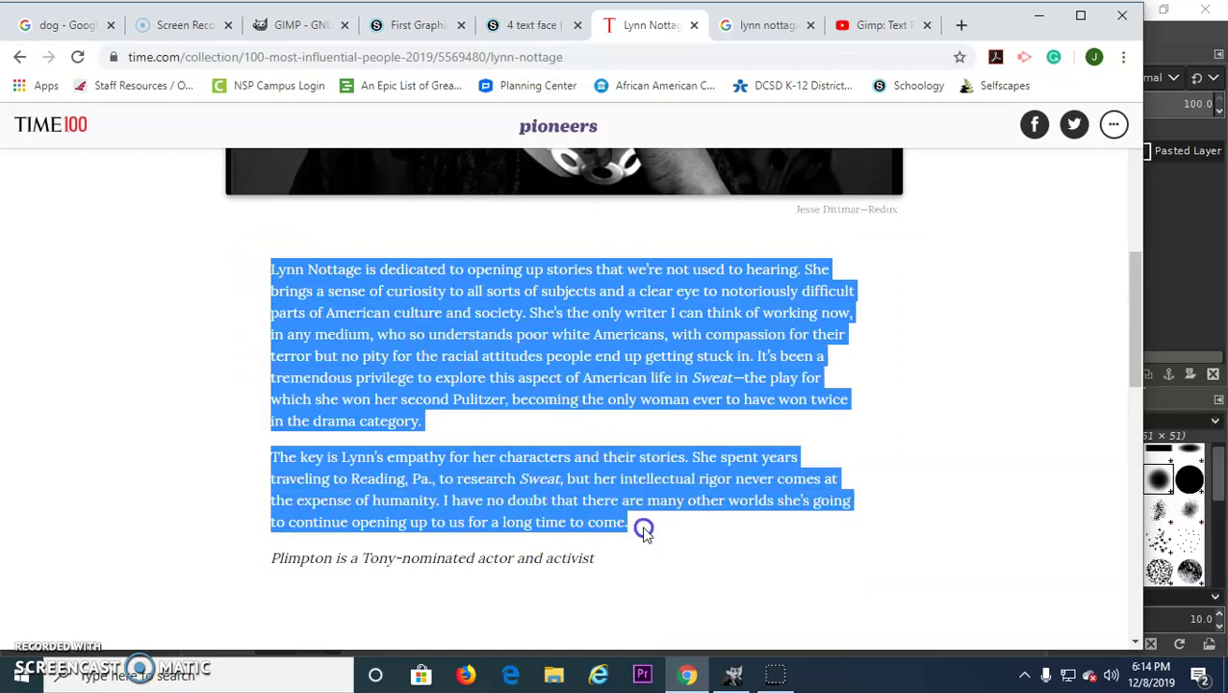
right_click(587, 478)
click(624, 493)
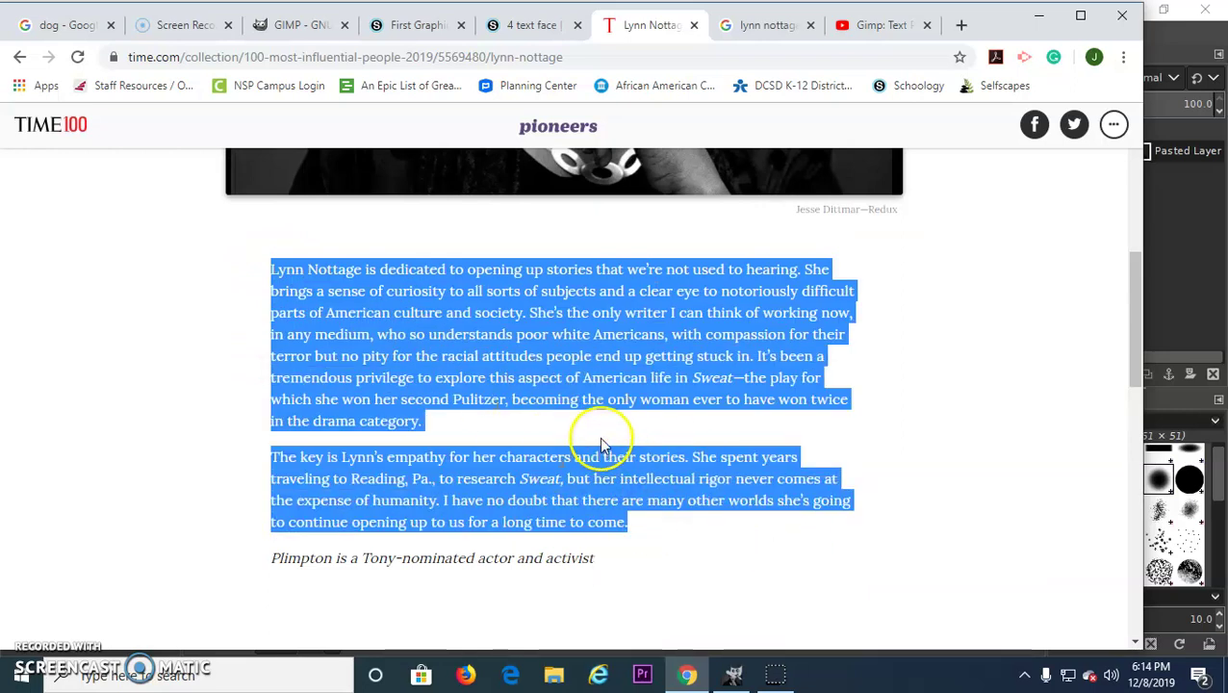
click(735, 677)
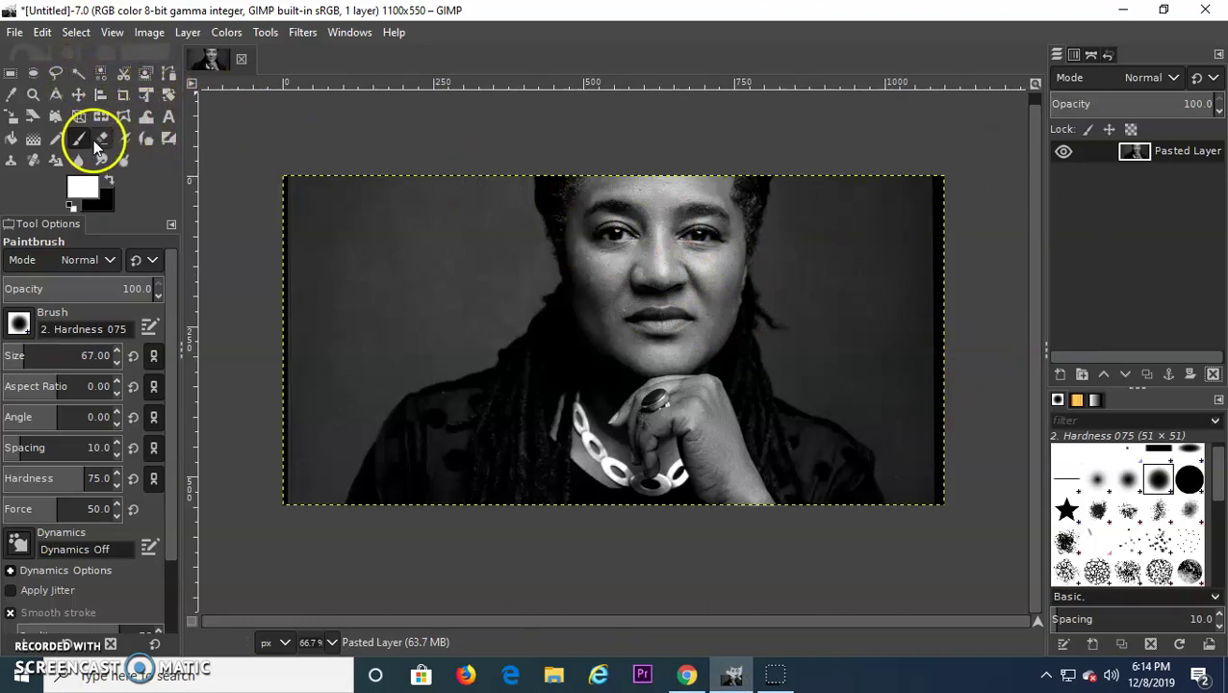
Draw a text box over the entire portrait and paste the copied article via Edit > Paste
click(169, 117)
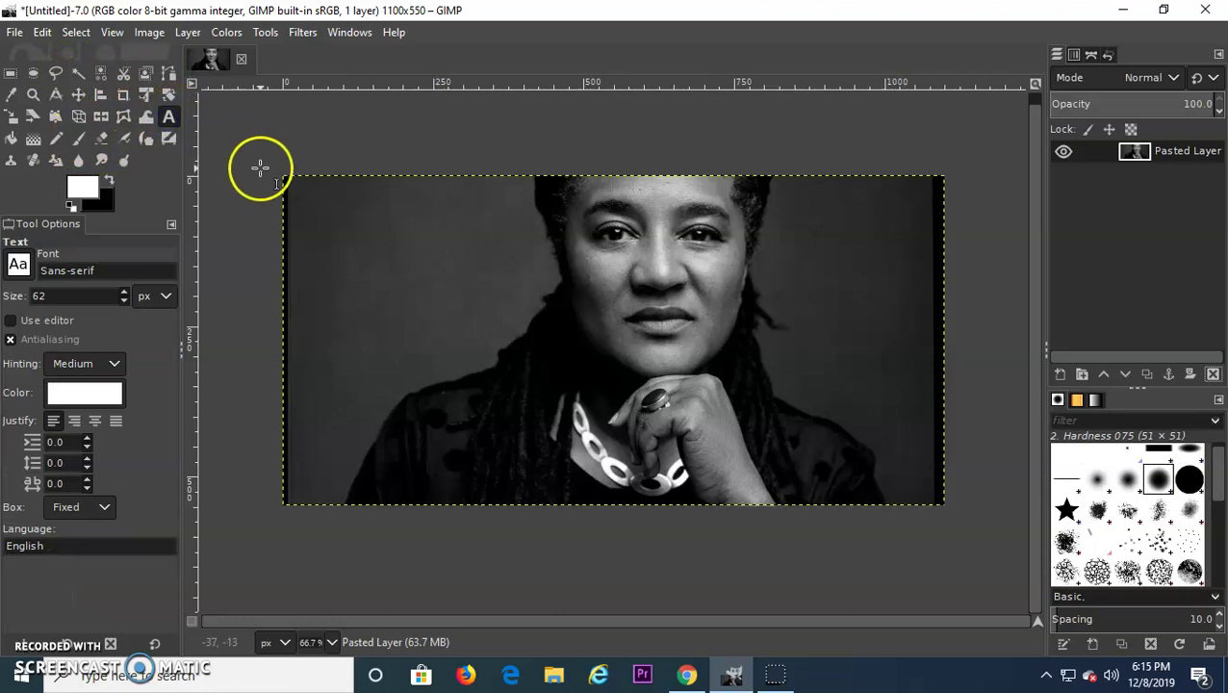
click(284, 175)
drag(284, 175, 943, 509)
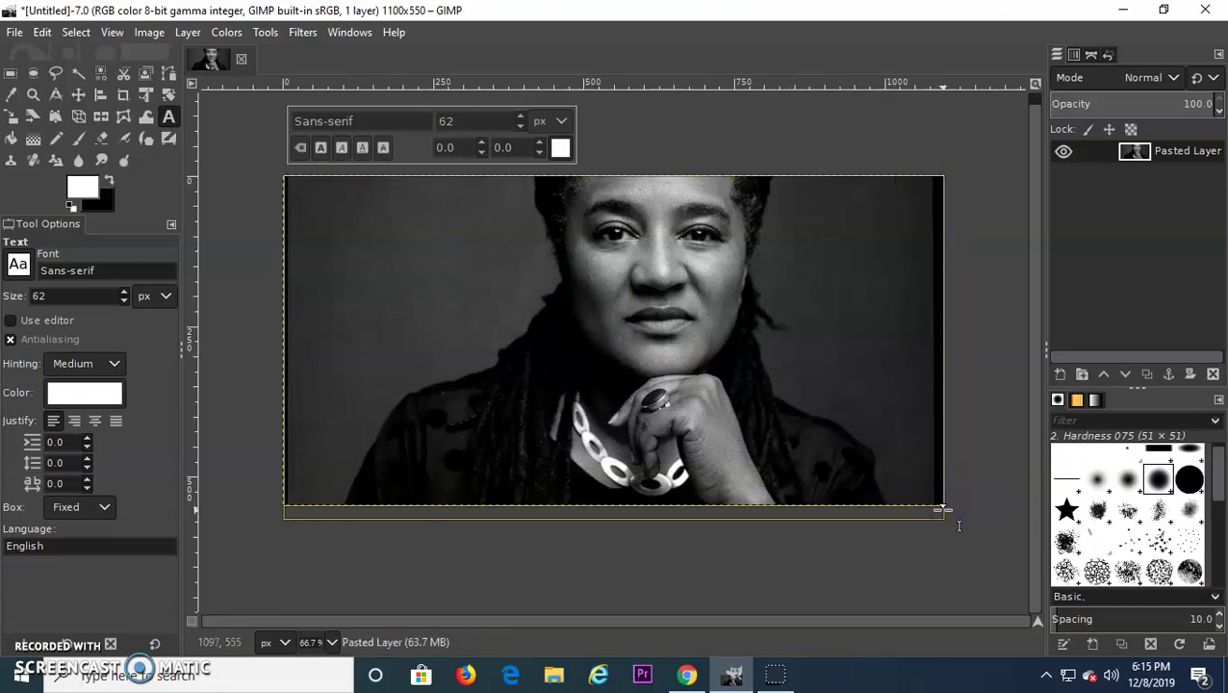
click(43, 34)
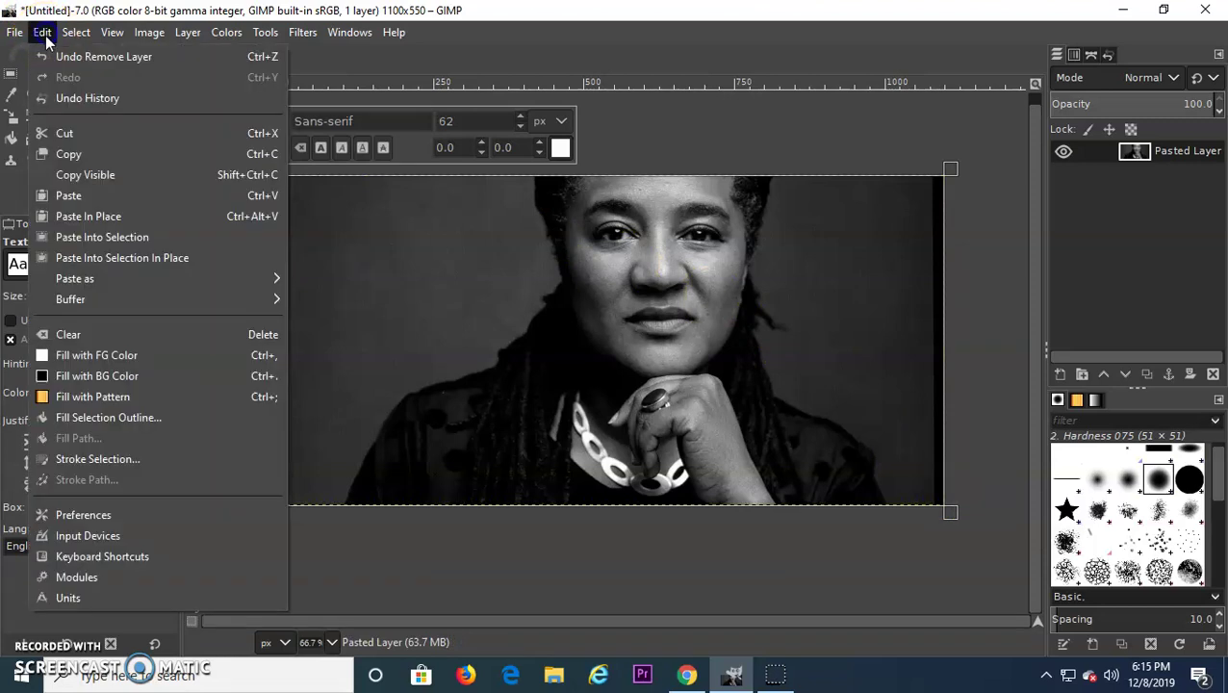
click(101, 195)
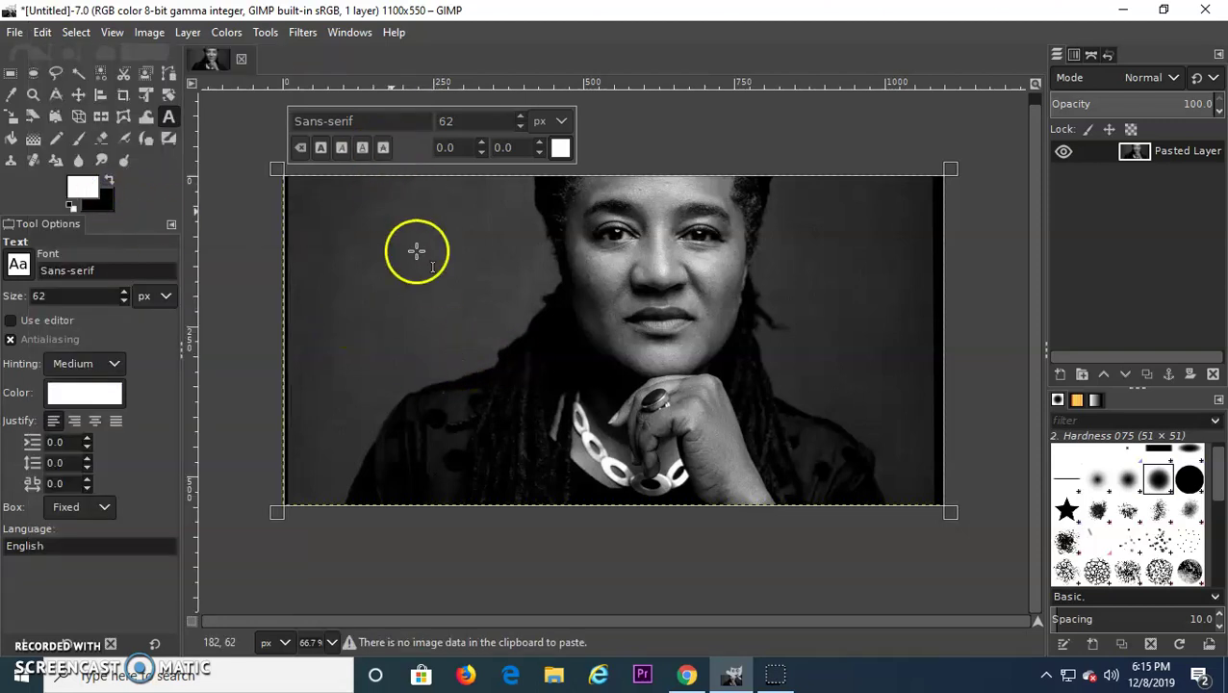
click(468, 336)
Paste the article into the text box and resize all its text from 62 to 14 px
key(ctrl+v)
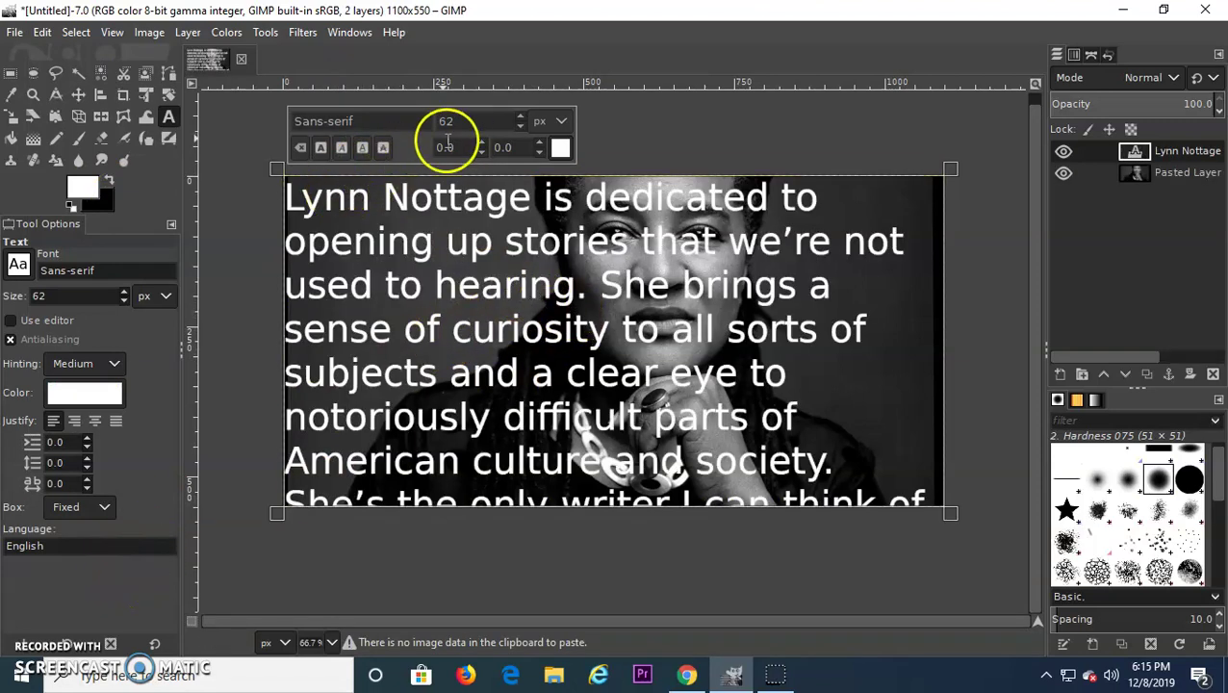
click(283, 203)
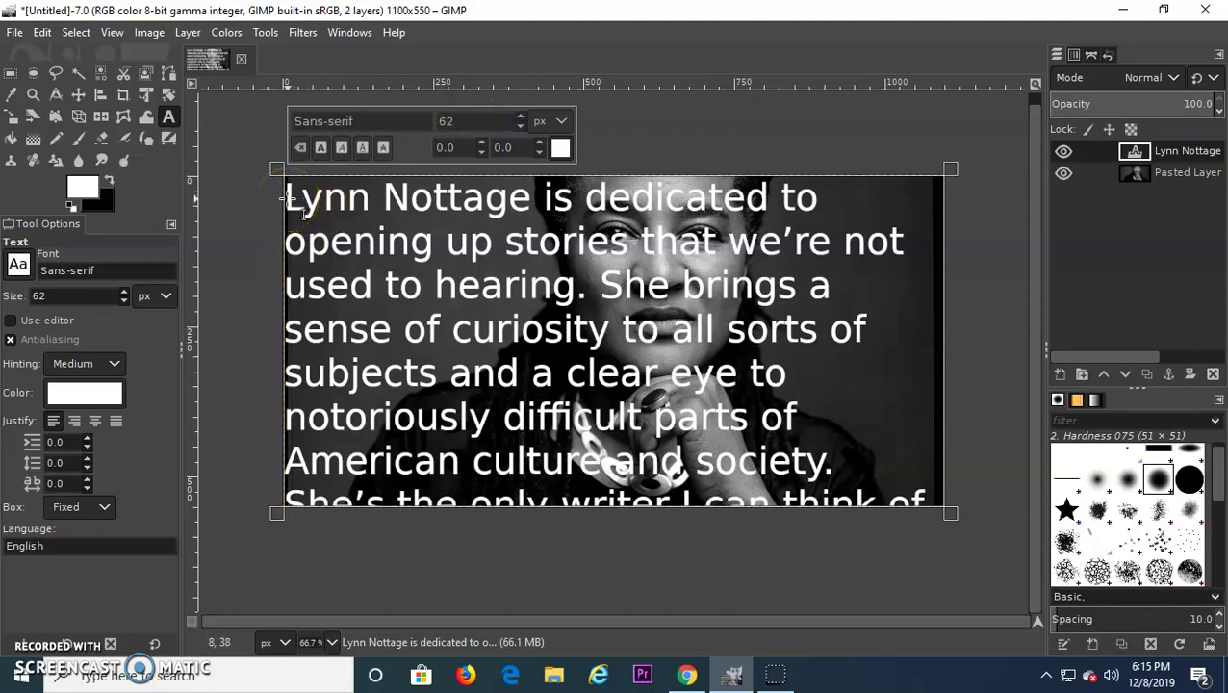
key(ctrl+a)
drag(511, 122, 409, 124)
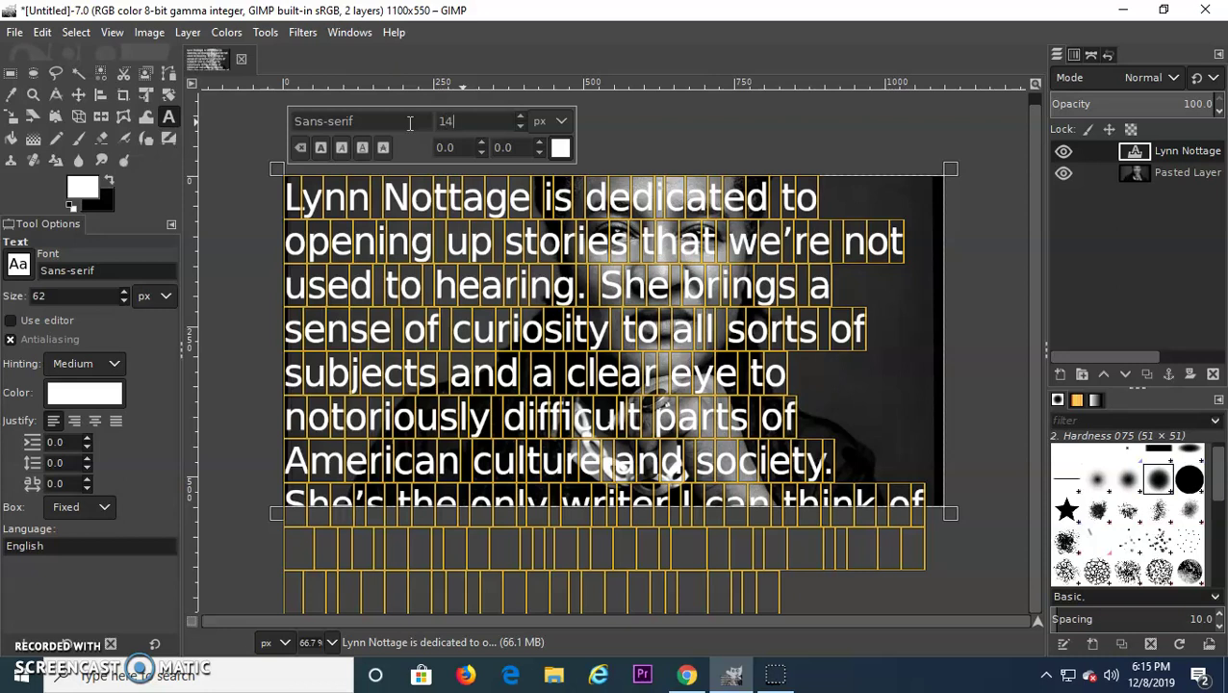
key(Return)
Delete the line breaks so both paragraphs form one continuous block
drag(359, 226, 294, 238)
click(300, 234)
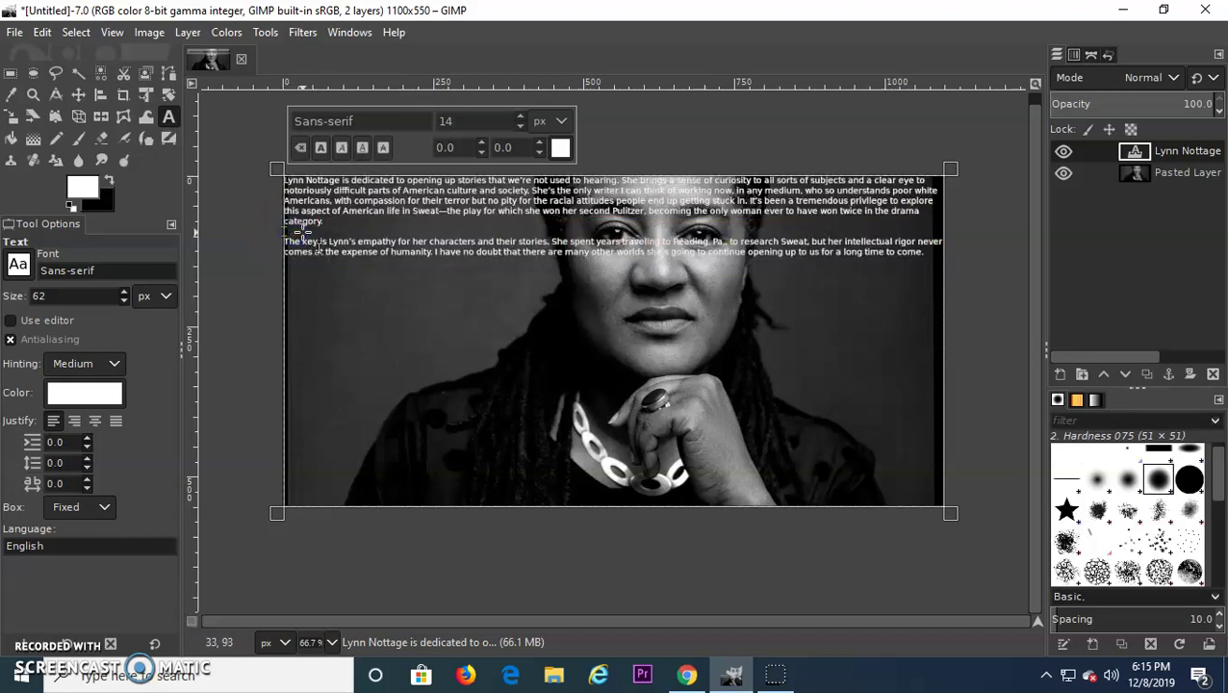
key(BackSpace)
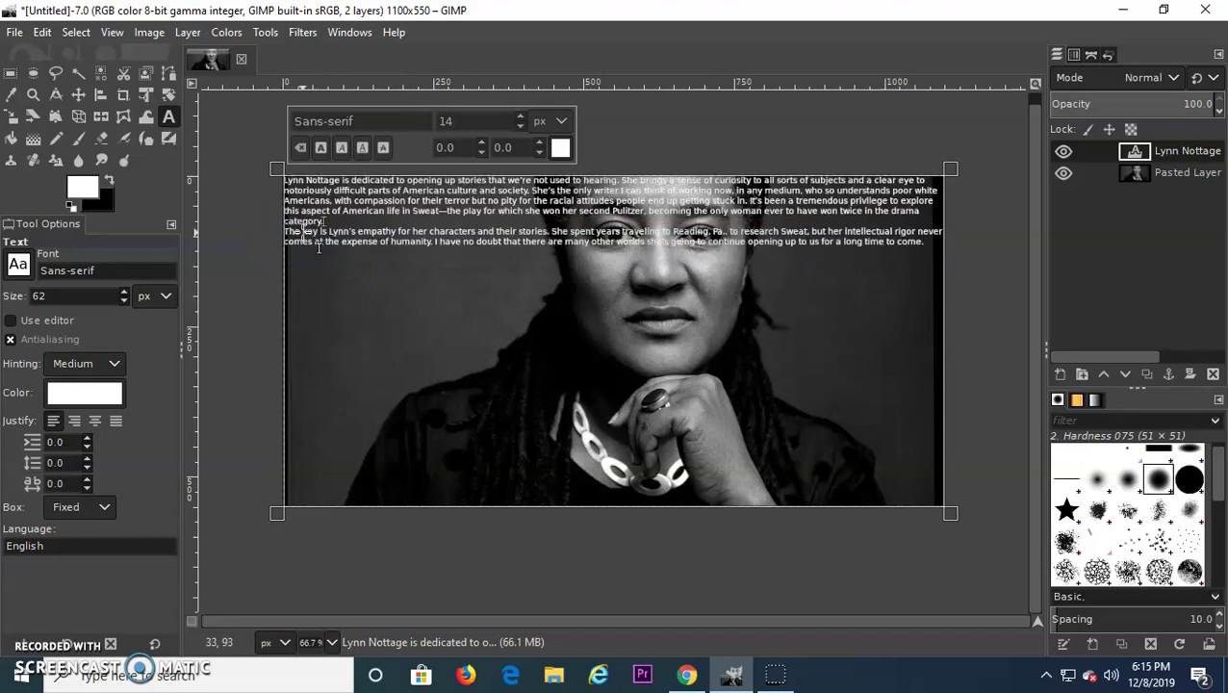
key(Delete)
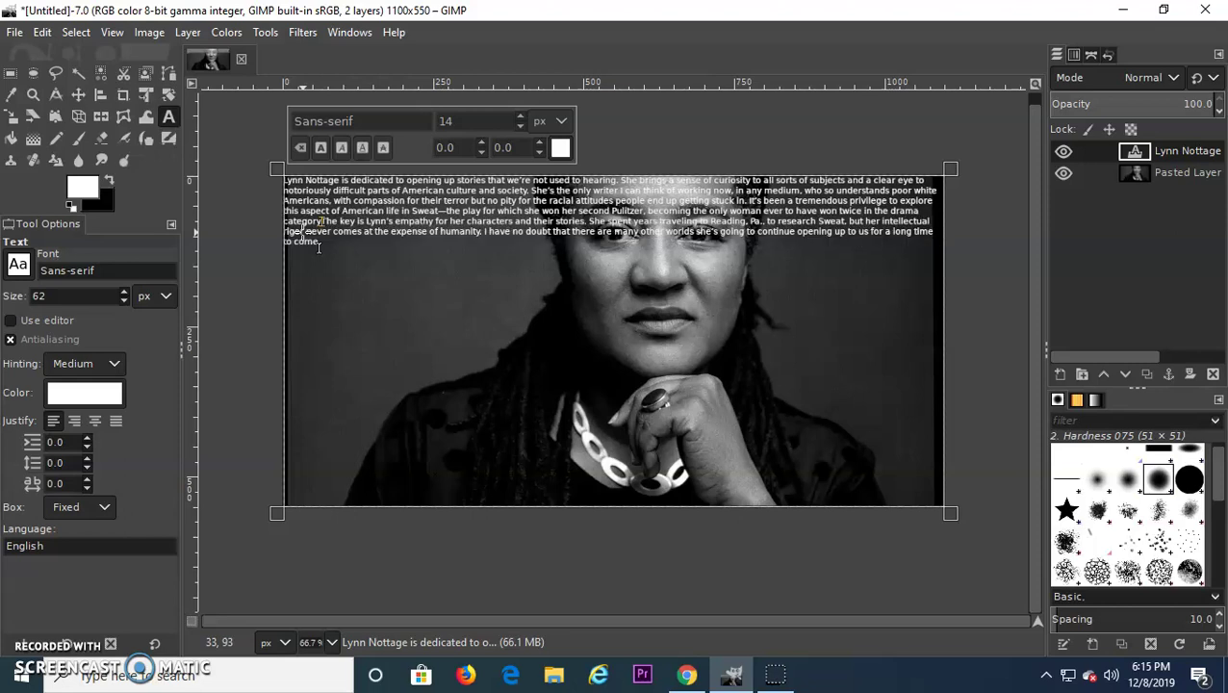
click(325, 246)
click(536, 190)
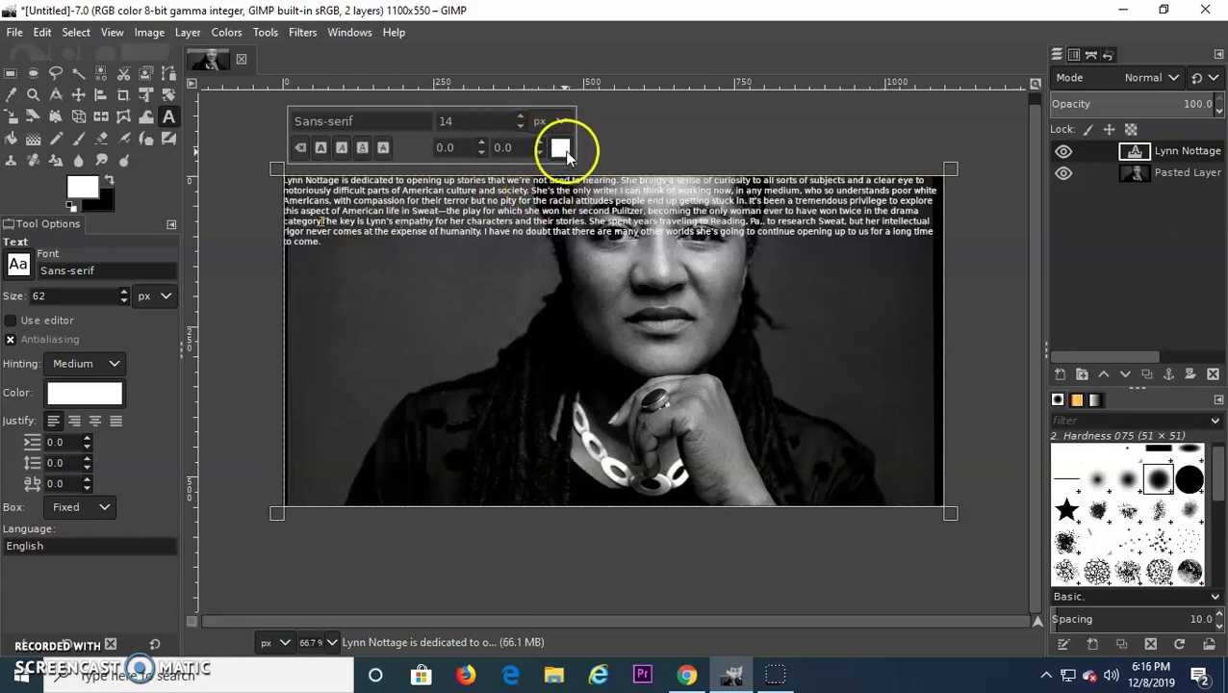
Tighten the tribute text's letter spacing to -3.0, keeping kerning at 0.0
click(528, 177)
key(ctrl+a)
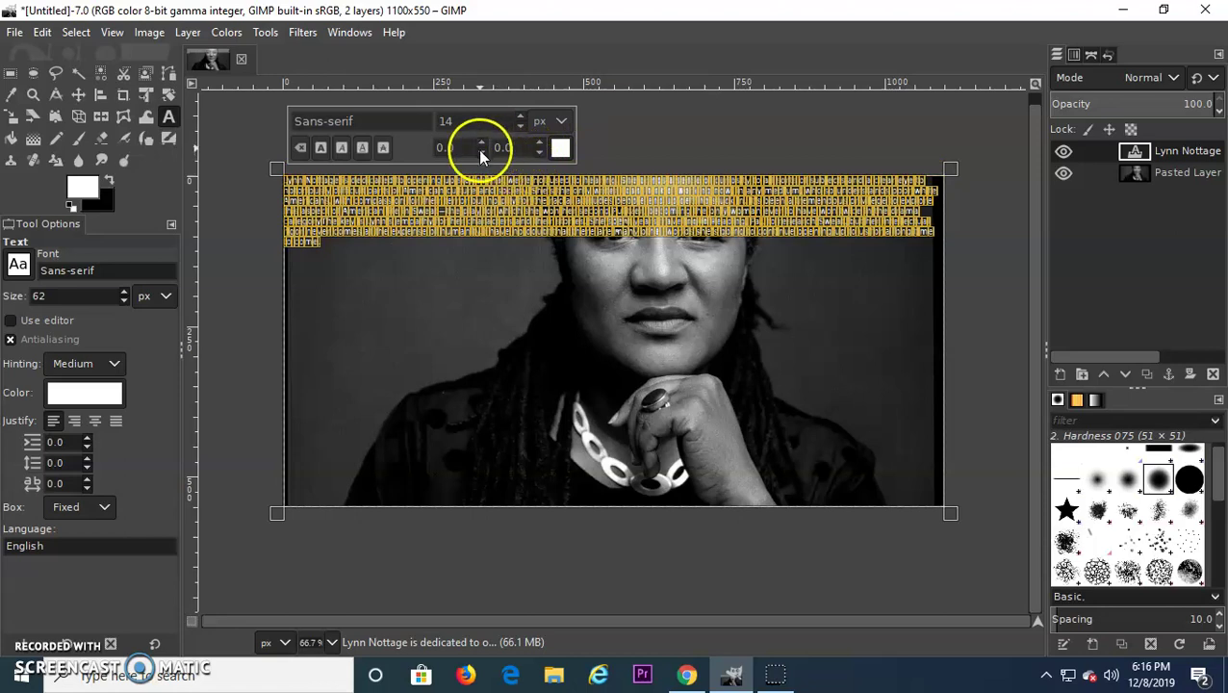
click(482, 152)
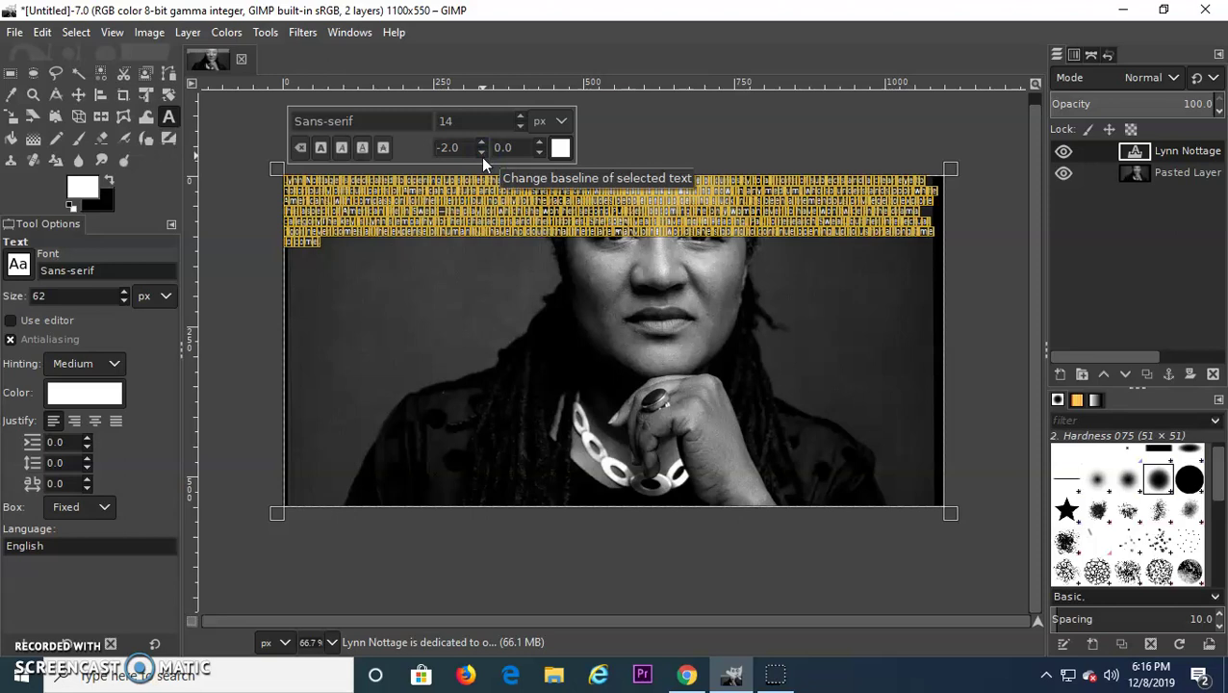
click(482, 152)
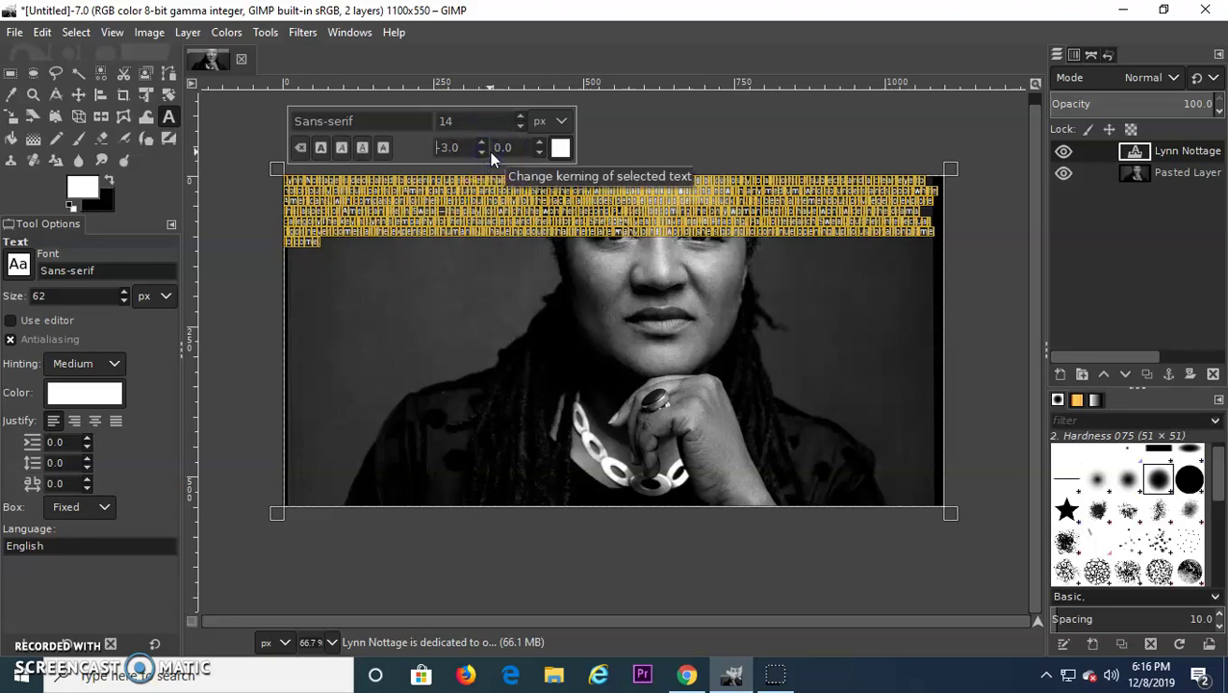
click(539, 152)
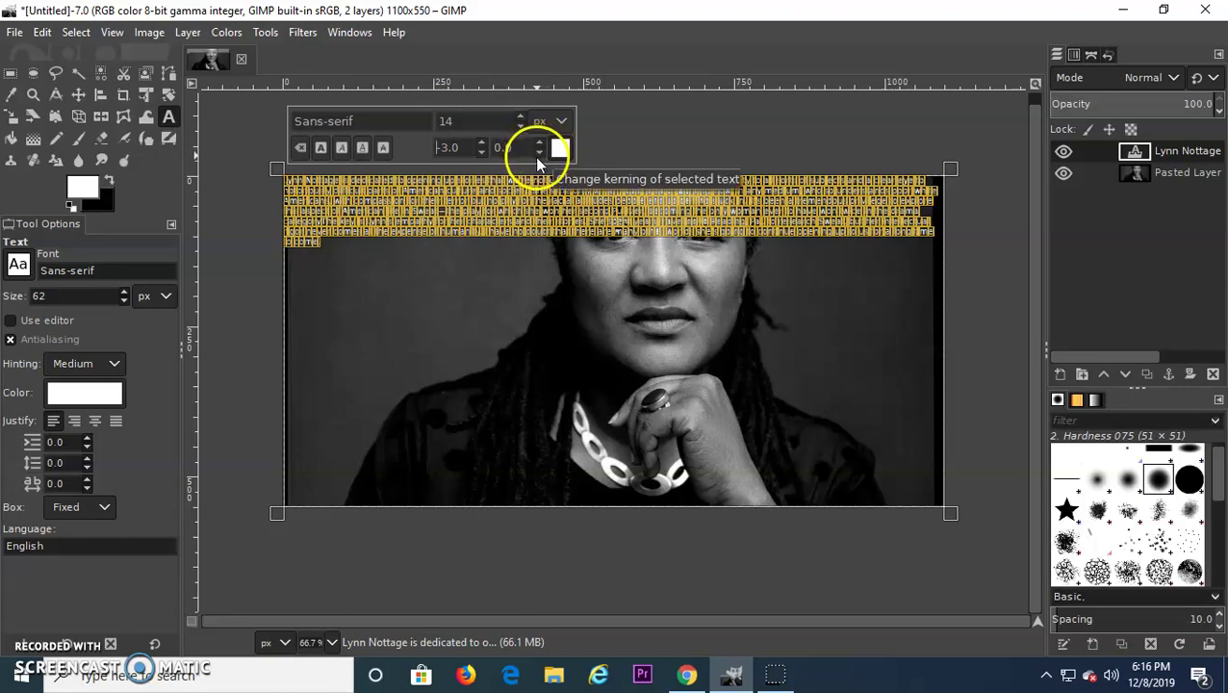
click(538, 154)
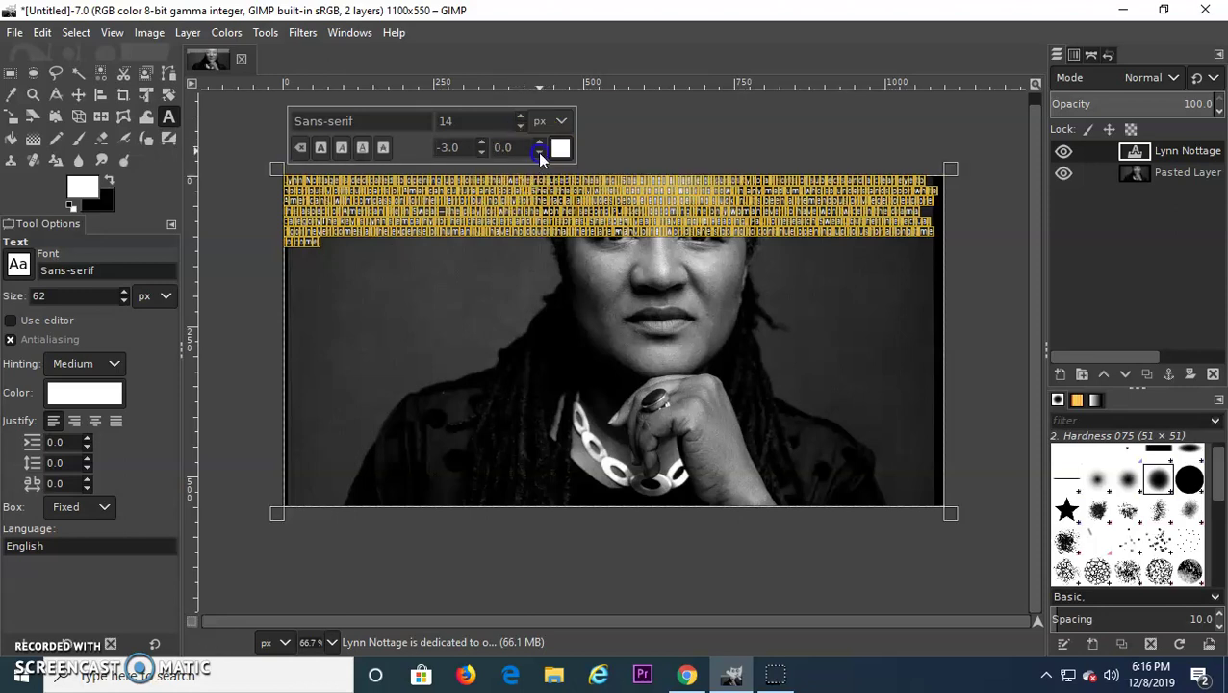
click(537, 153)
click(538, 154)
click(538, 143)
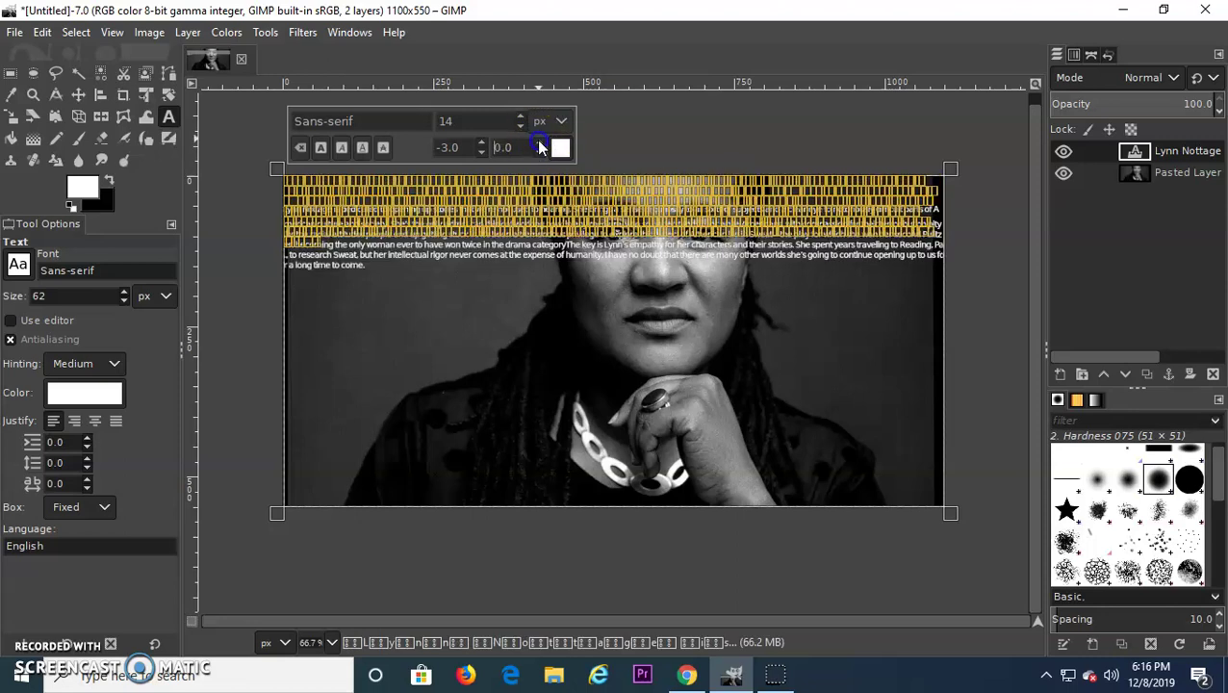
click(320, 244)
click(491, 253)
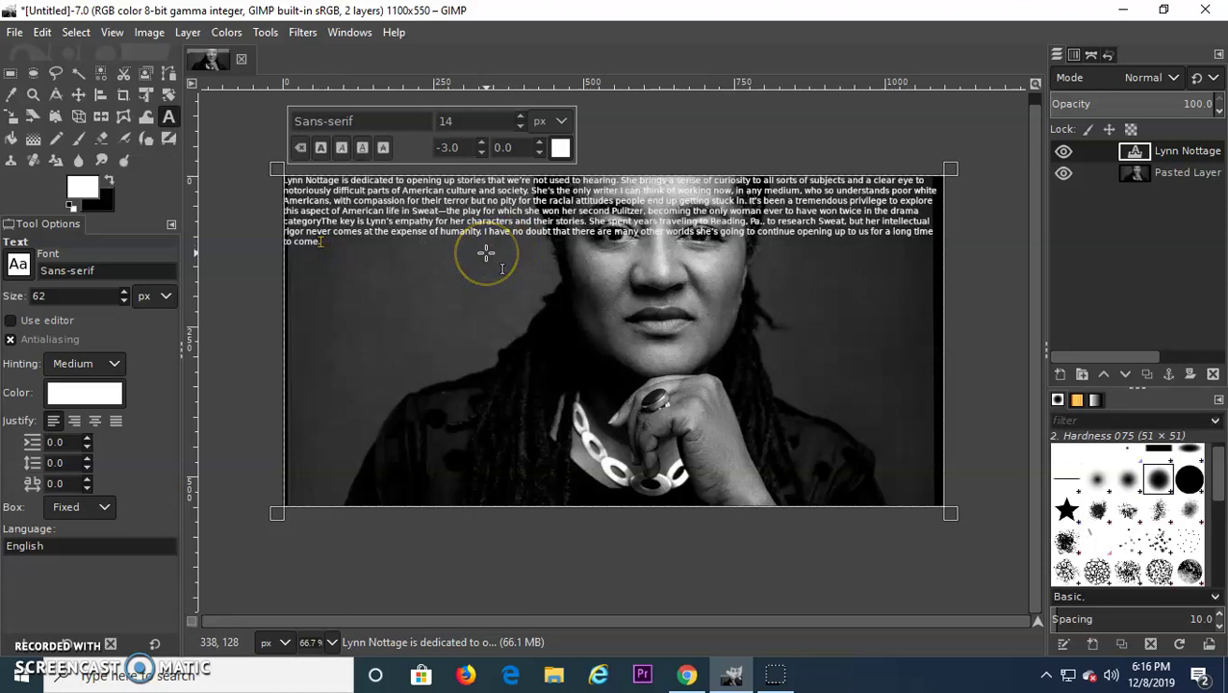
Paste the paragraph three more times so the text fills the portrait
key(ctrl+a)
key(ctrl+c)
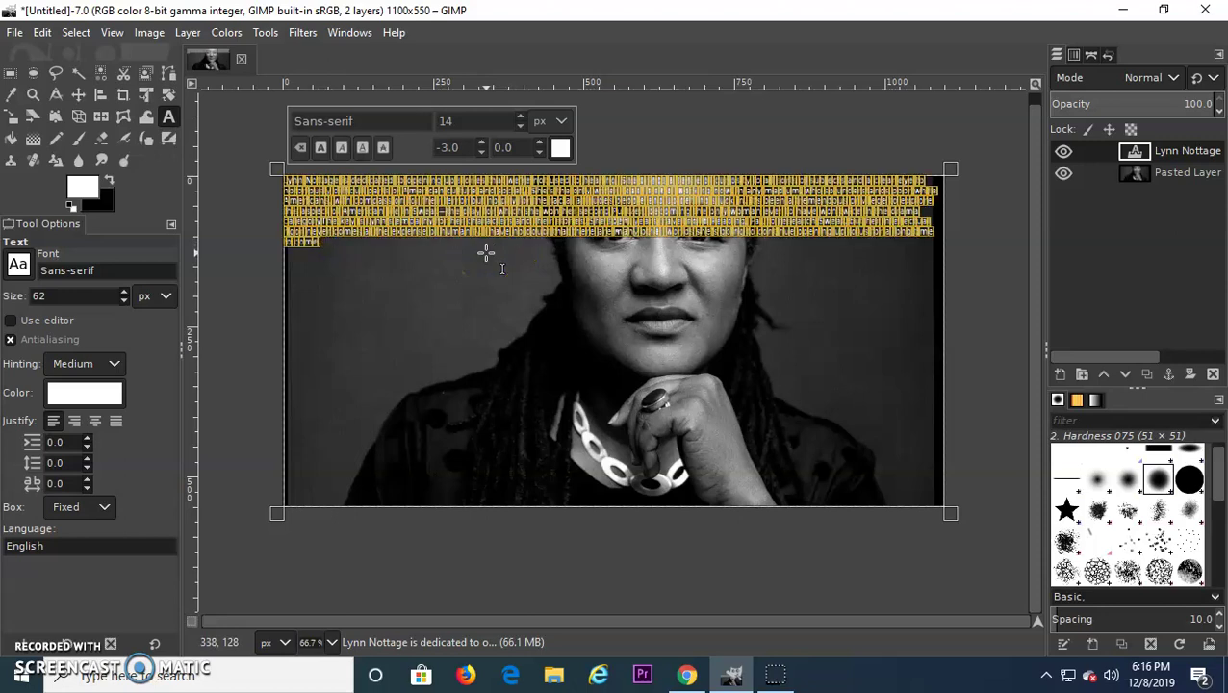
click(465, 246)
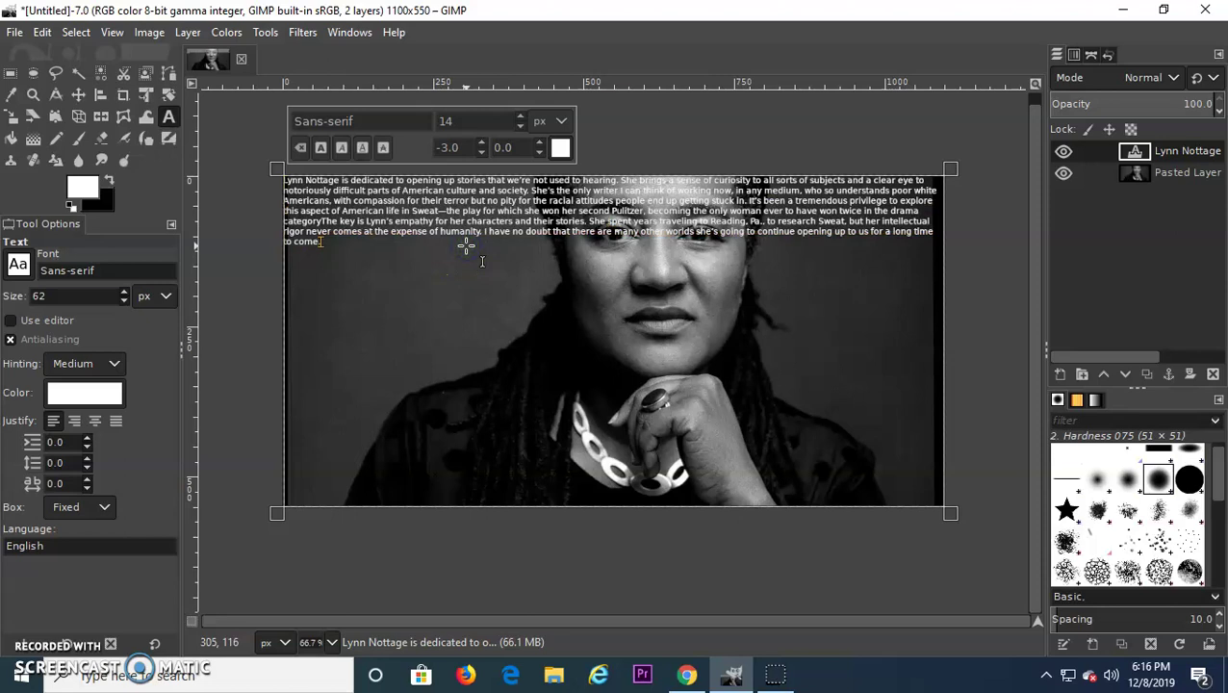
key(ctrl+v)
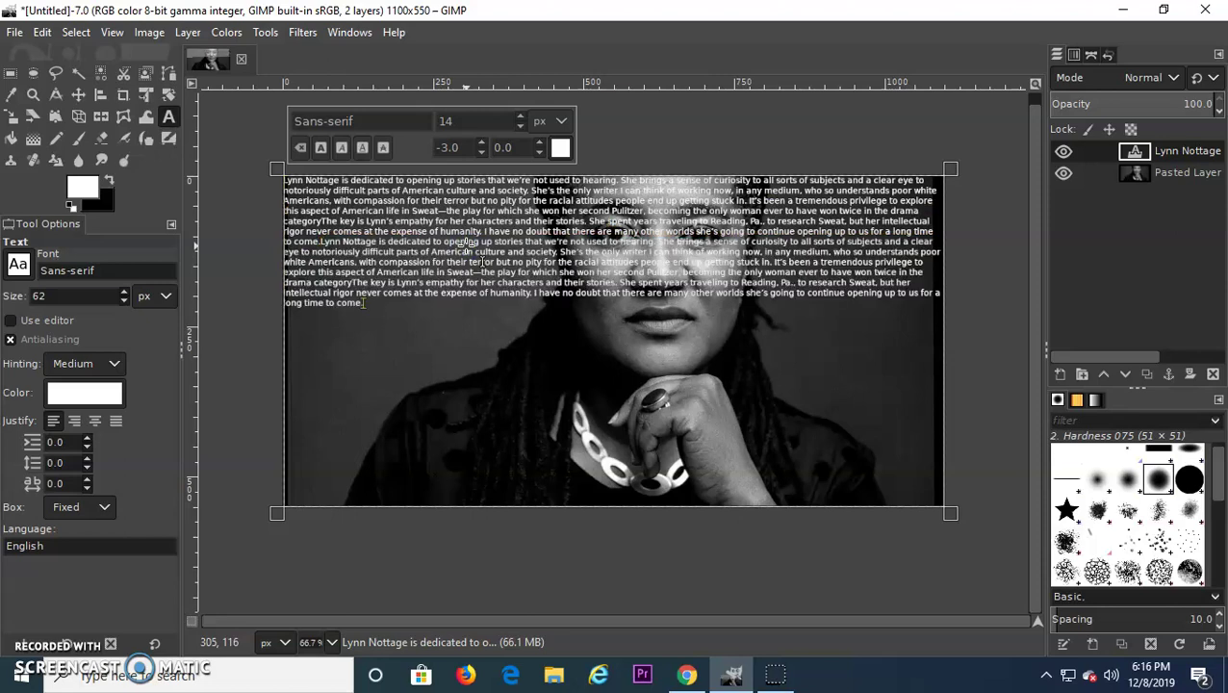
key(ctrl+v)
key(ctrl+v)
key(ctrl+v)
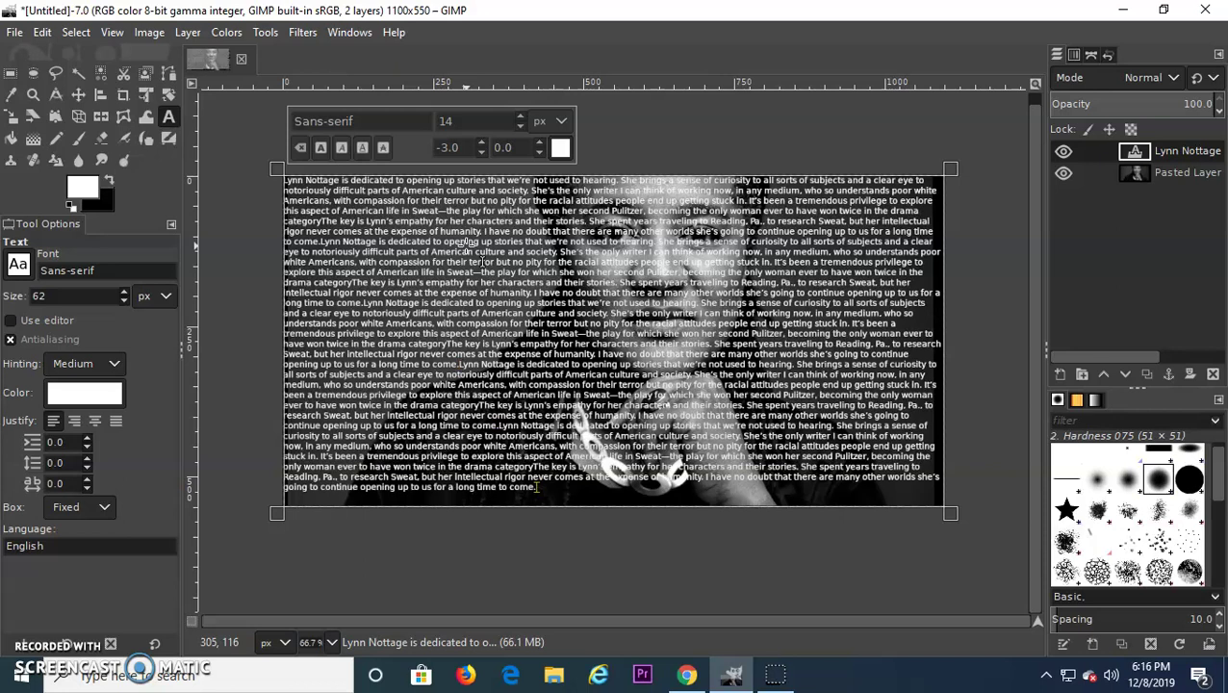
key(ctrl+v)
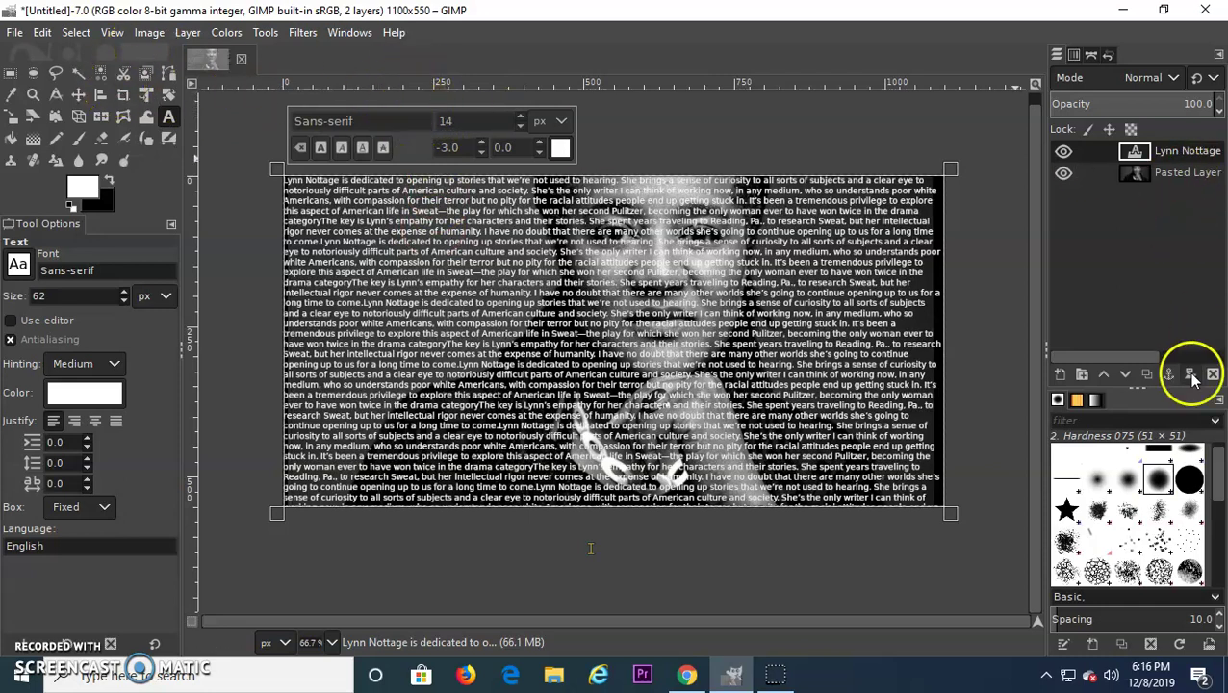
Duplicate the Pasted Layer portrait and drag the copy above the text layer
click(1190, 179)
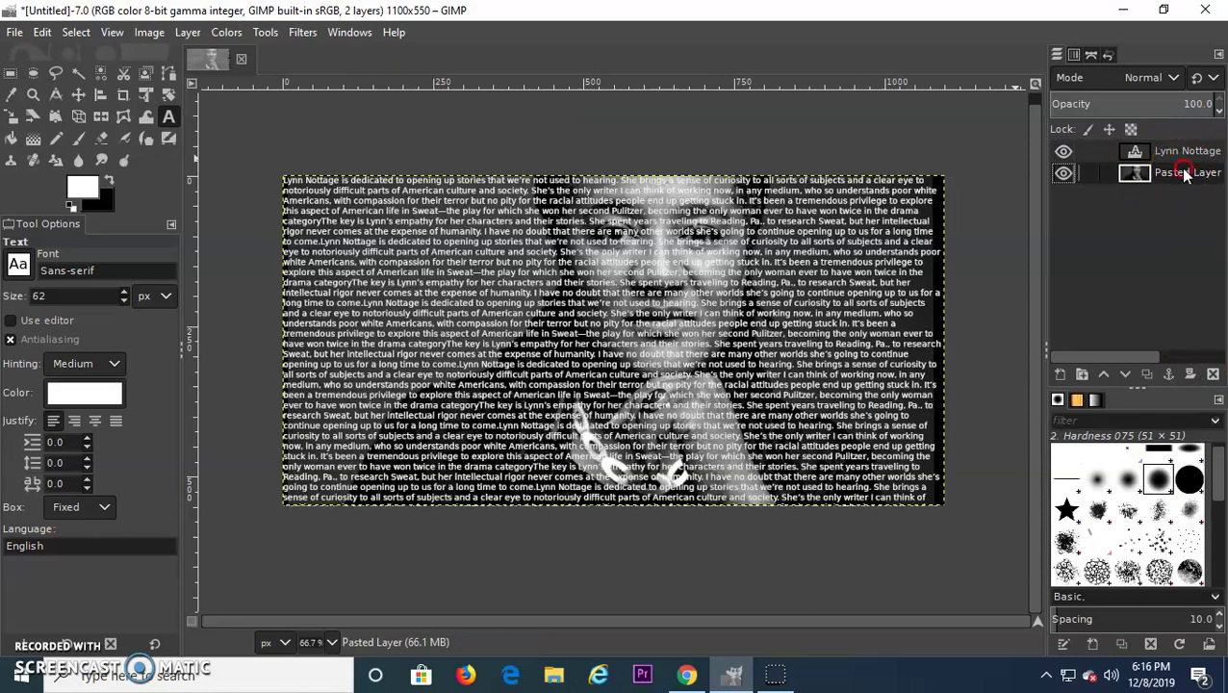
right_click(1185, 172)
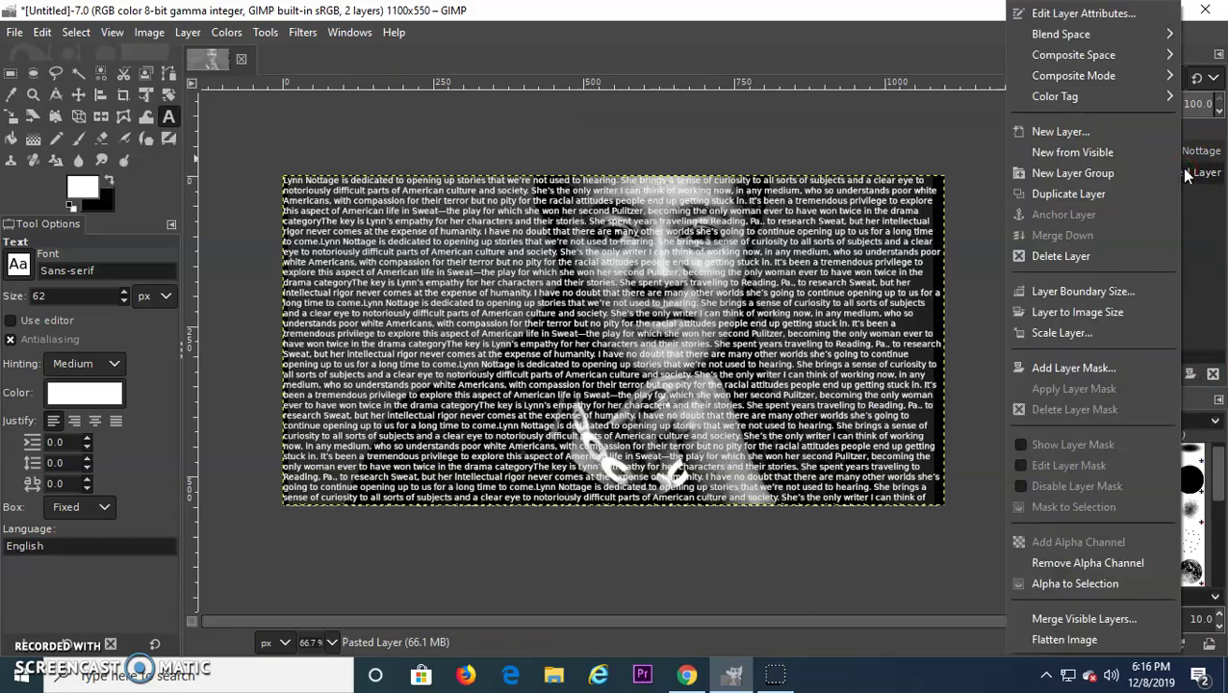
click(1128, 193)
drag(1142, 195, 1132, 148)
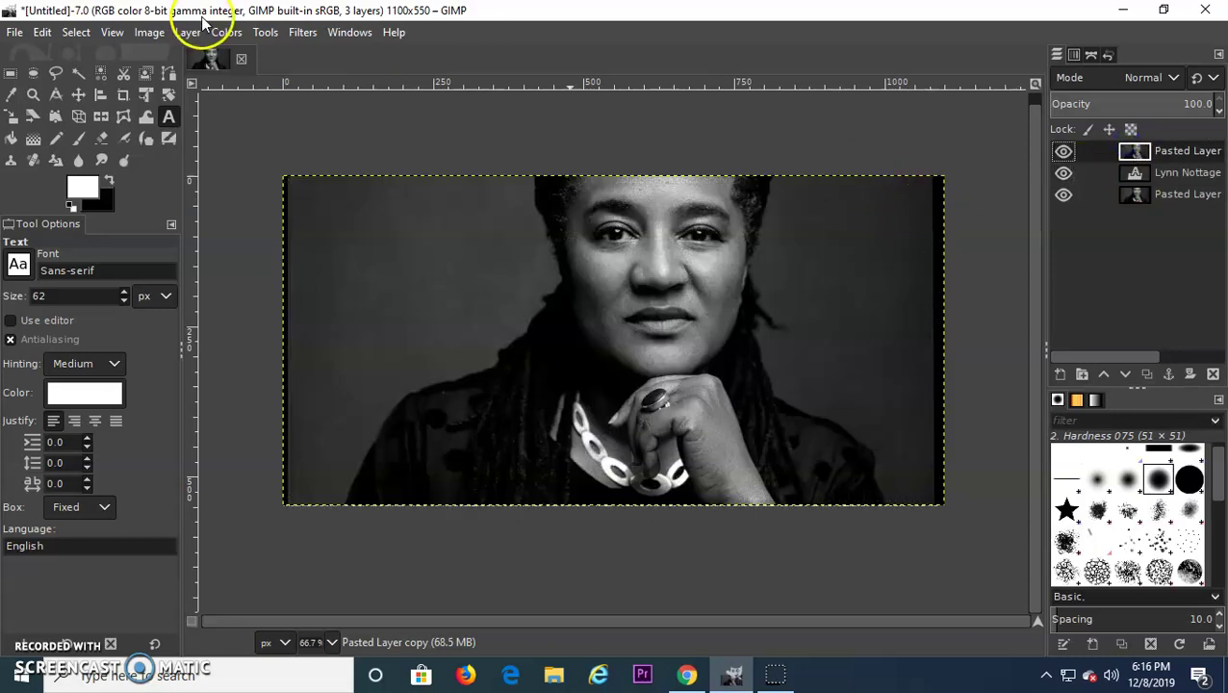
Apply a Gaussian blur of size 2.16 to the top portrait copy
click(266, 35)
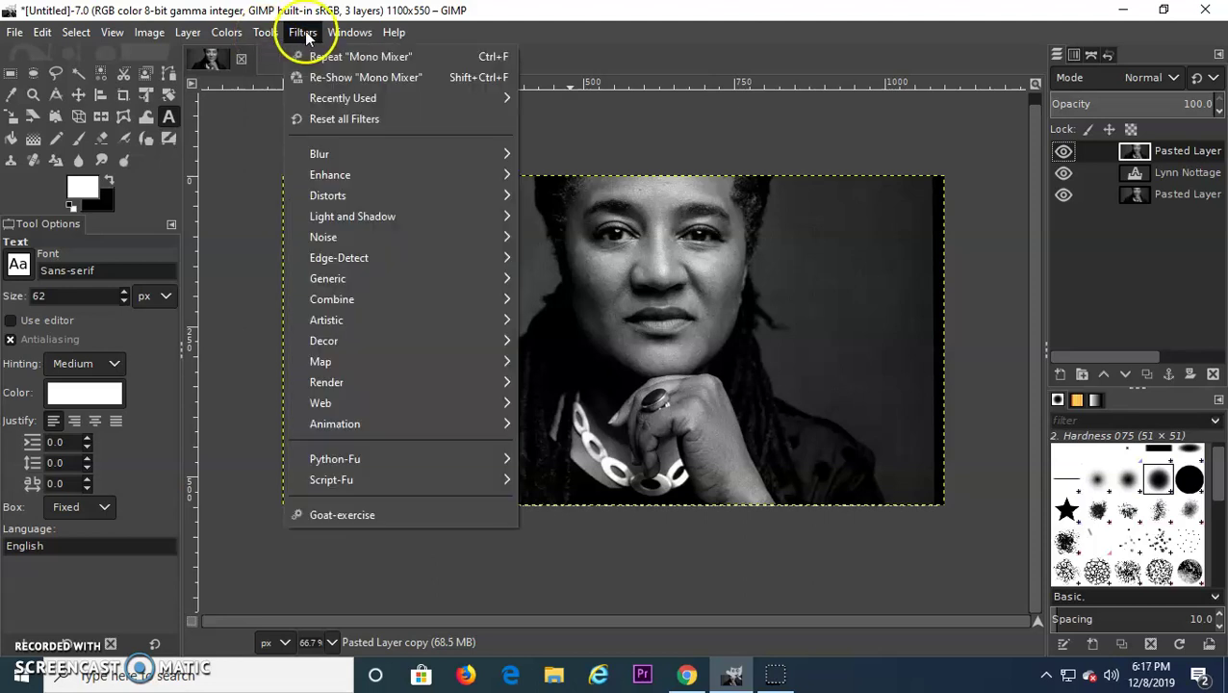
click(298, 37)
click(299, 37)
click(338, 157)
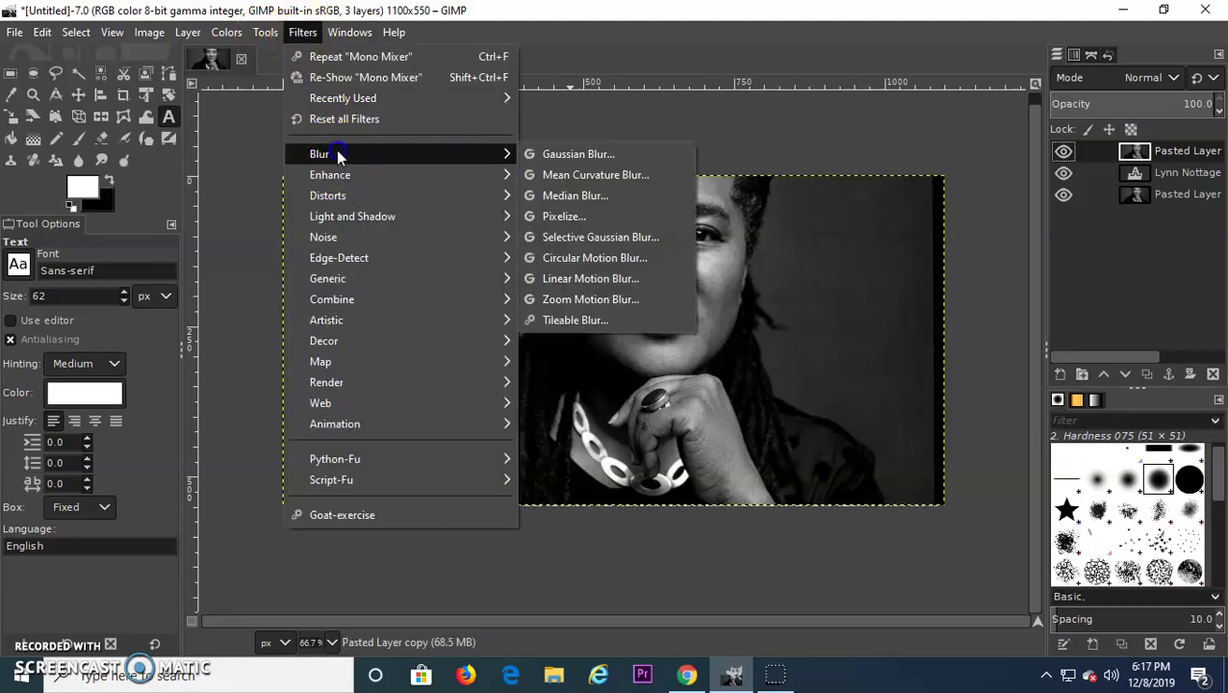
click(578, 155)
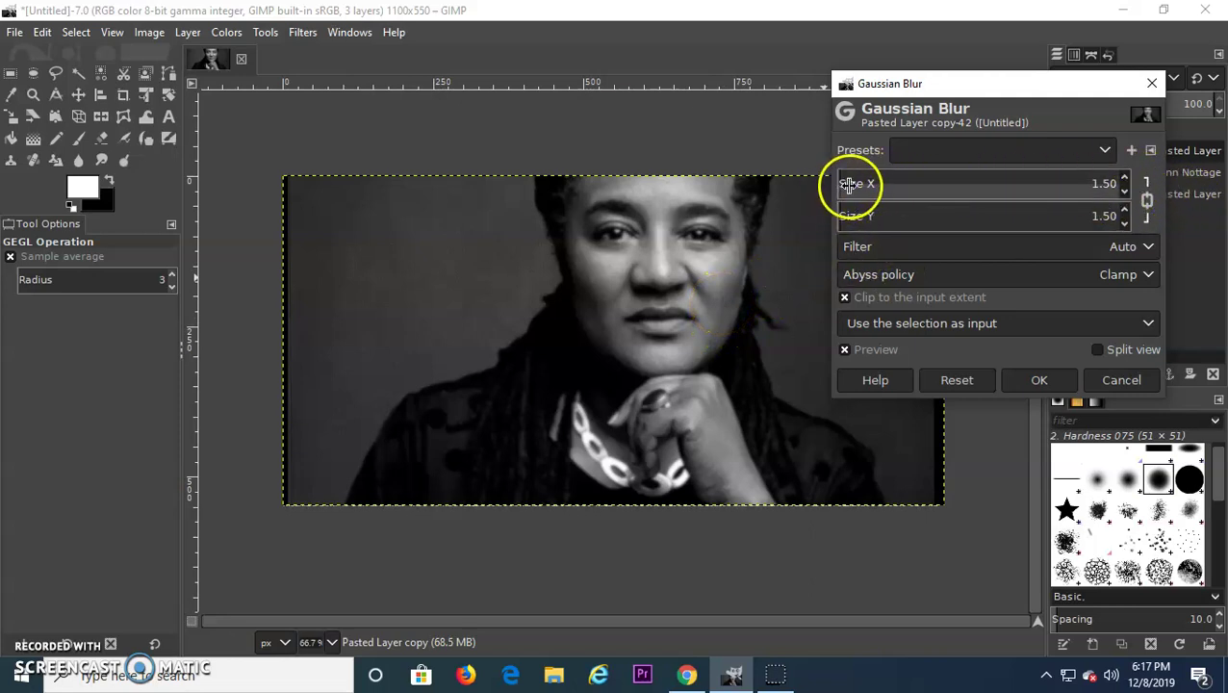
drag(846, 185, 953, 184)
drag(768, 185, 844, 180)
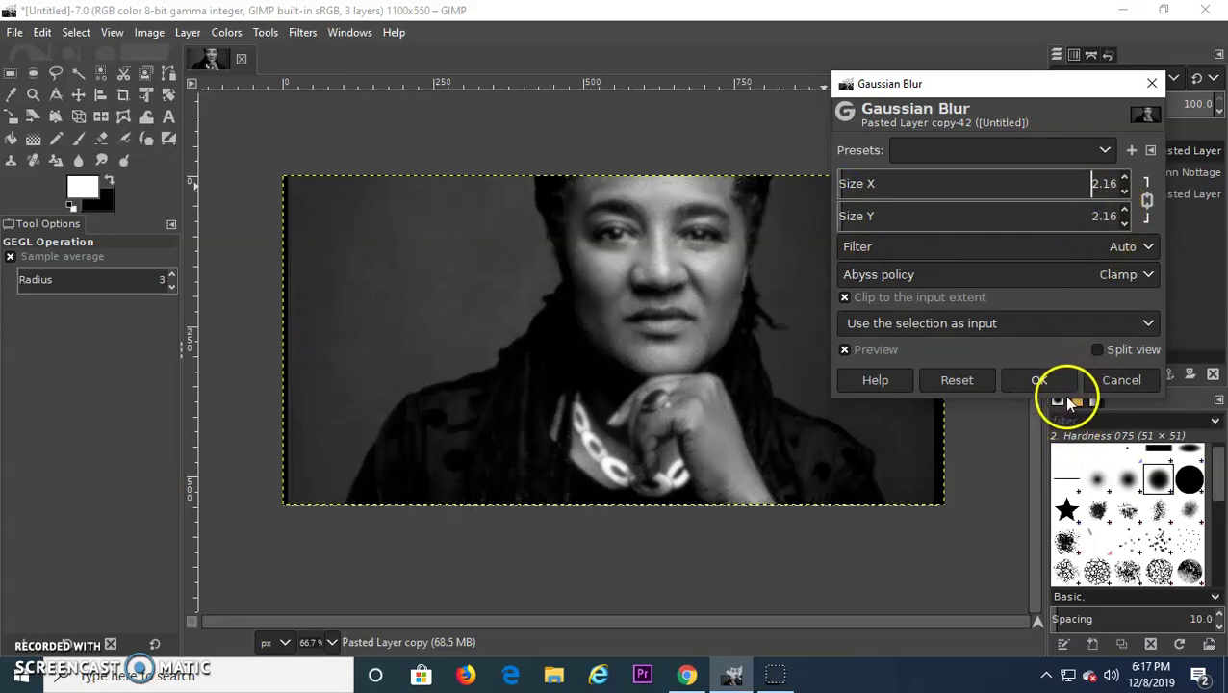
click(1040, 380)
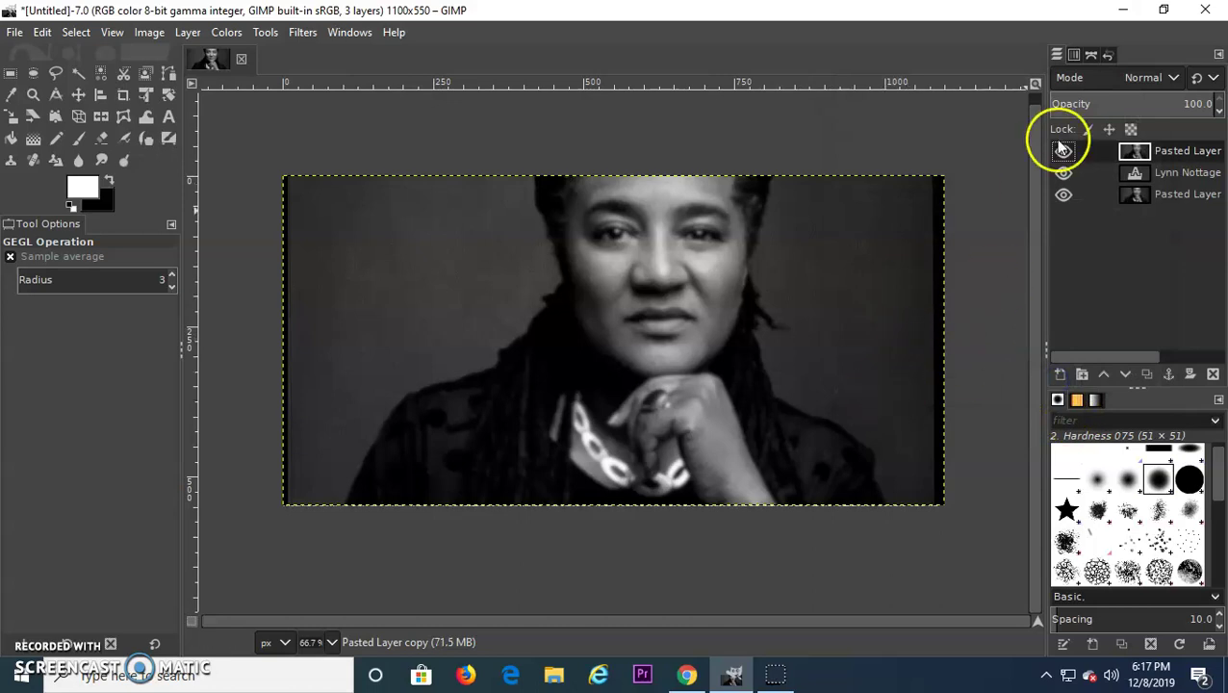
Move the blurred copy below the text layer and open Displace with the text layer as map
drag(1136, 150, 1145, 183)
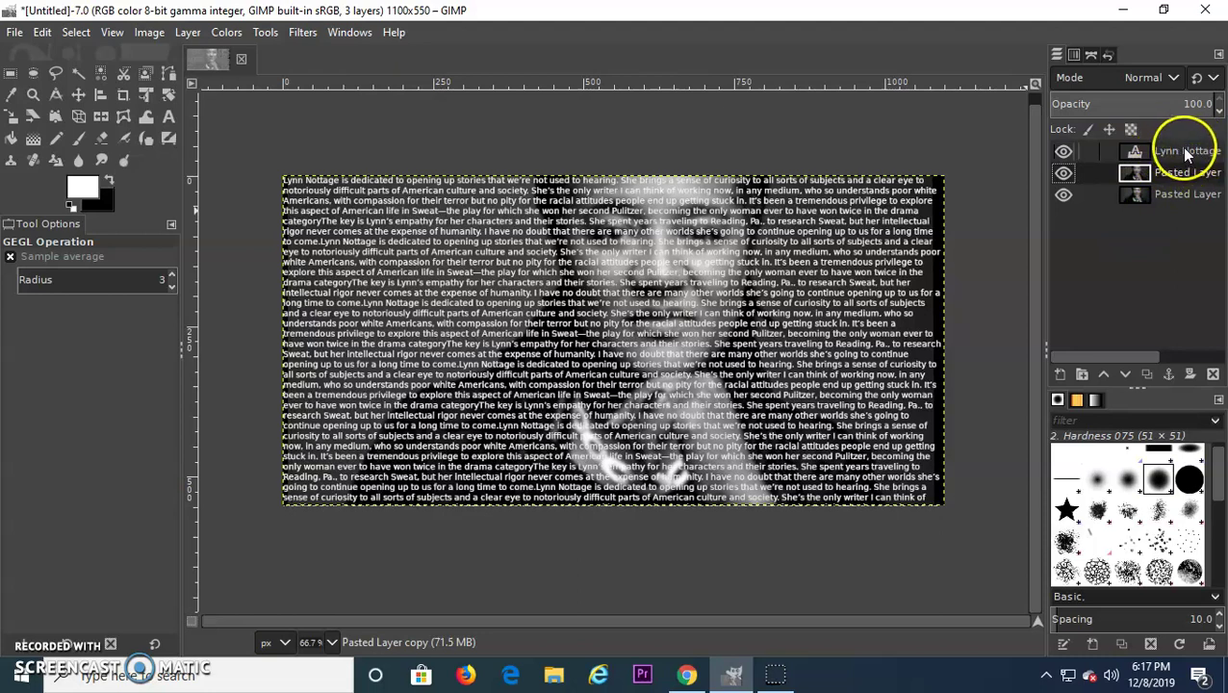
click(1185, 158)
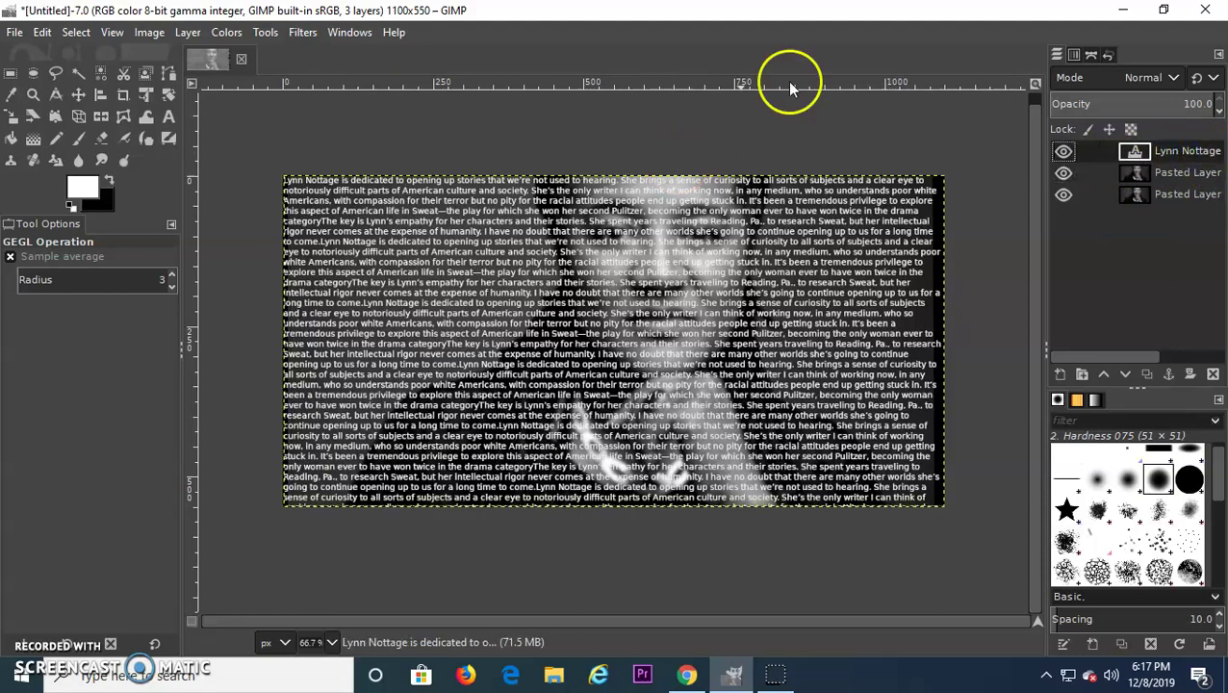
click(303, 32)
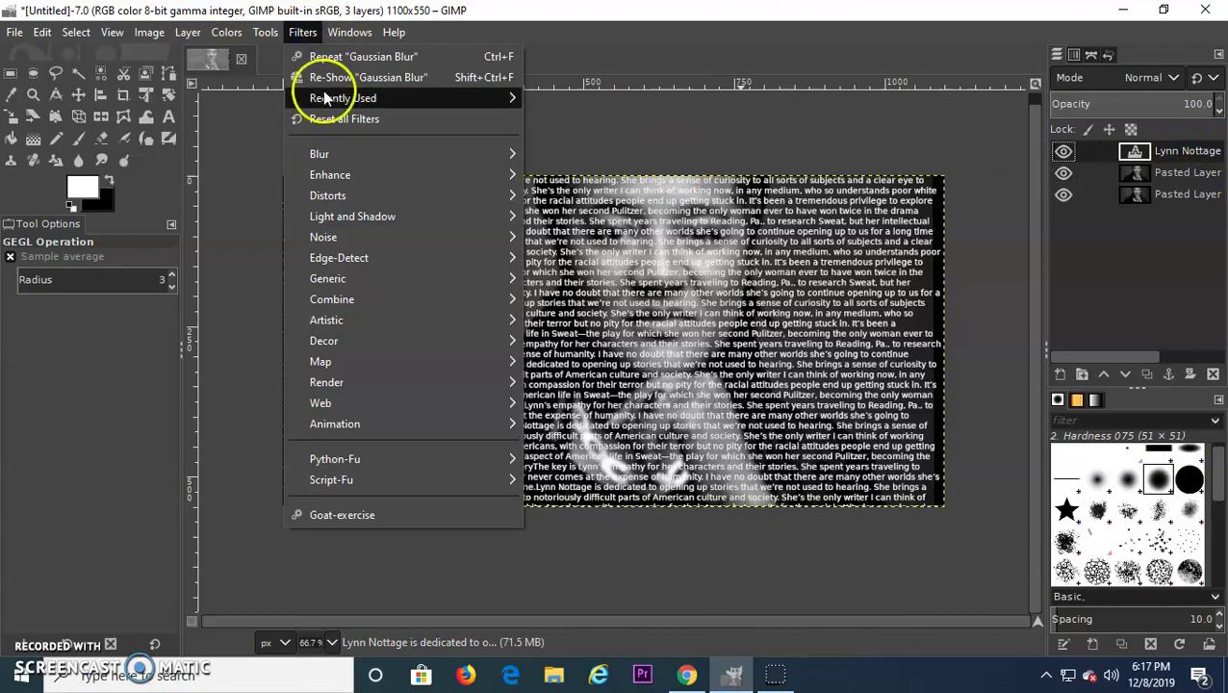
mouse_move(386, 359)
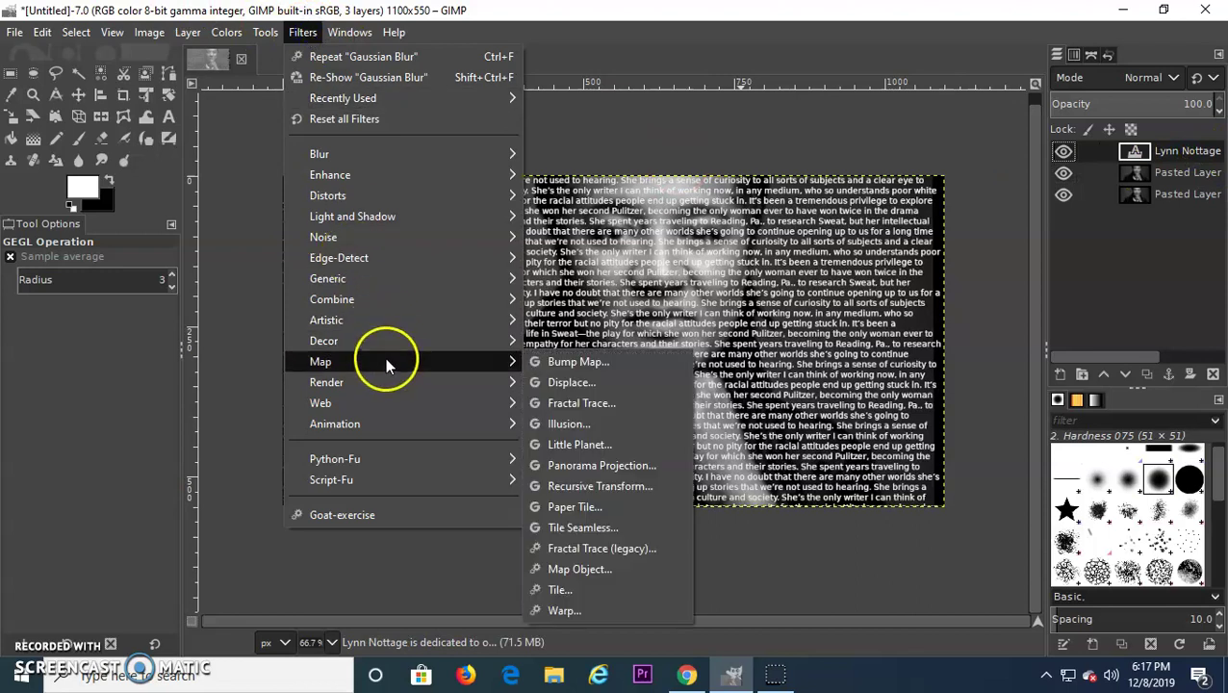
click(577, 382)
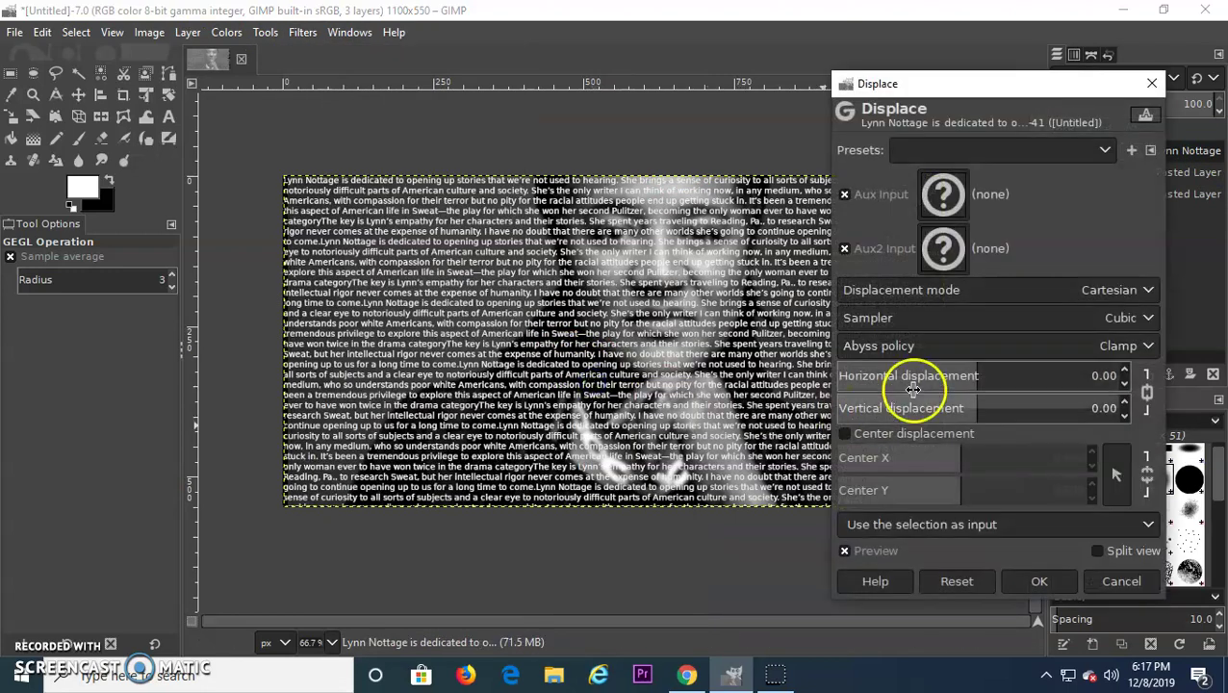
click(942, 204)
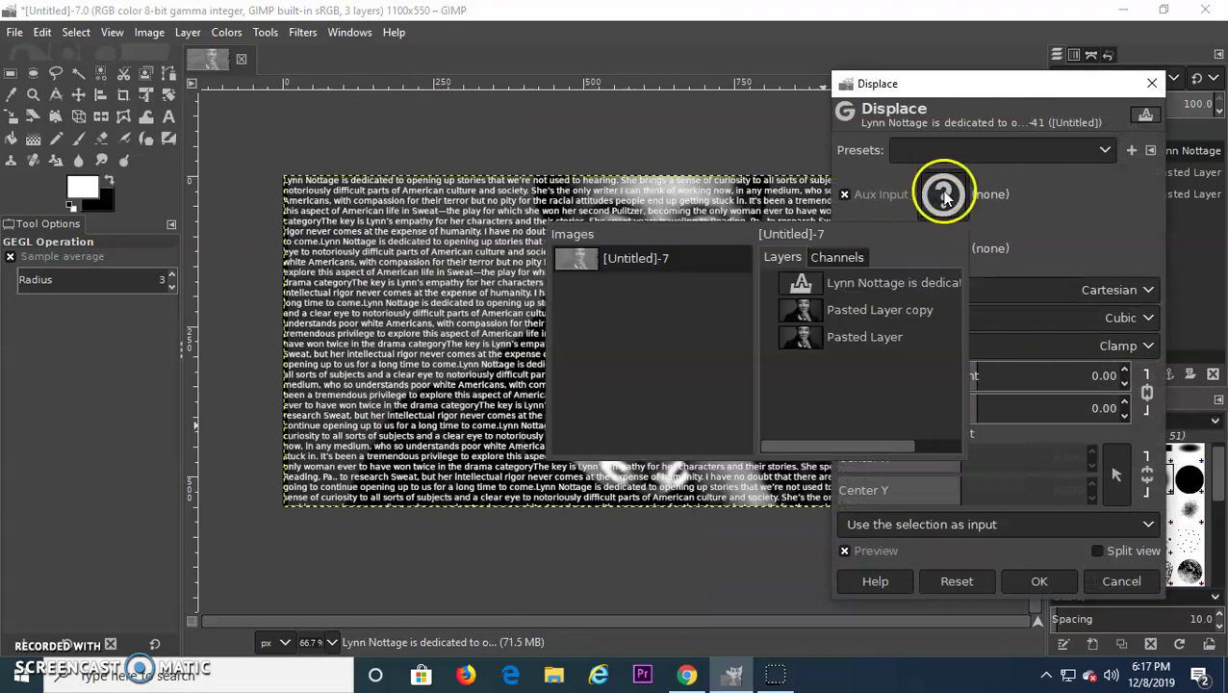
click(803, 288)
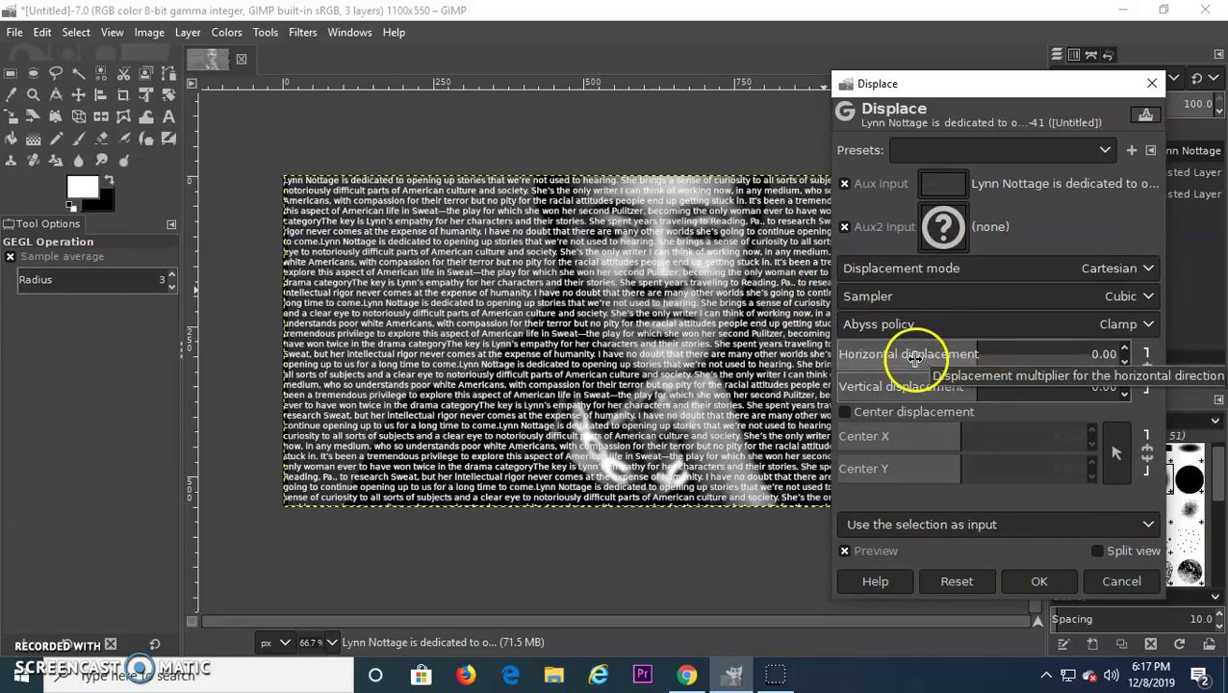
Set horizontal and vertical displacement to 86.54 and apply it to the text
drag(978, 354, 988, 353)
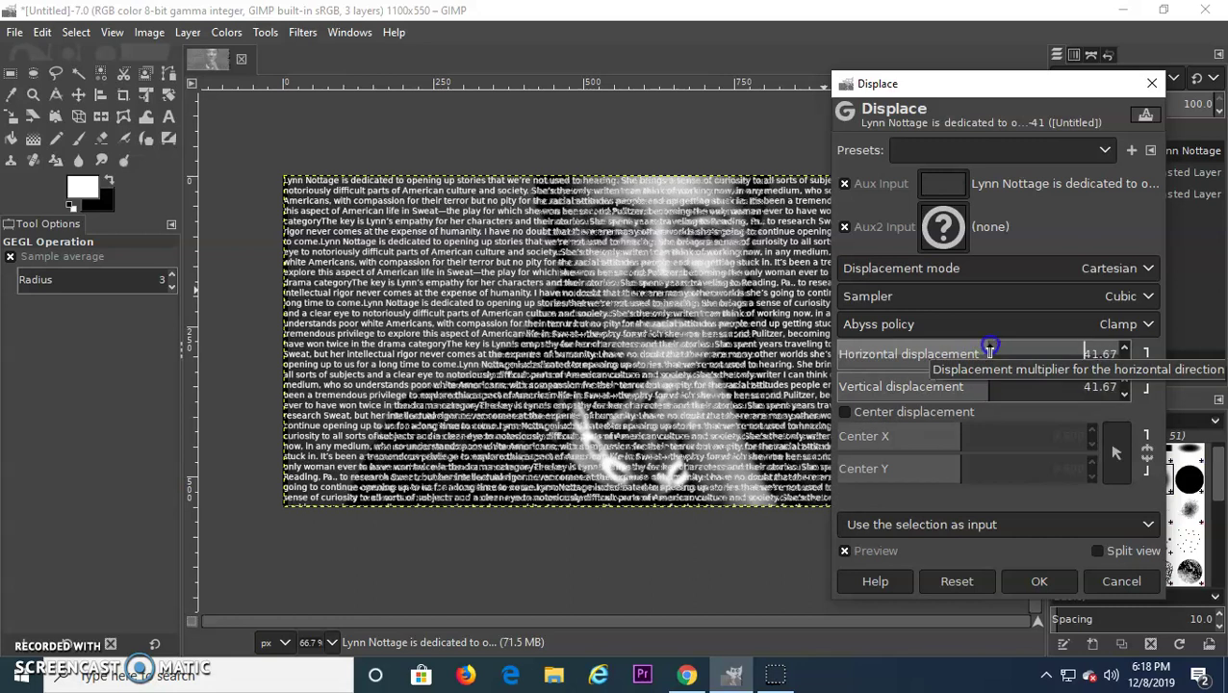
drag(988, 354, 1001, 353)
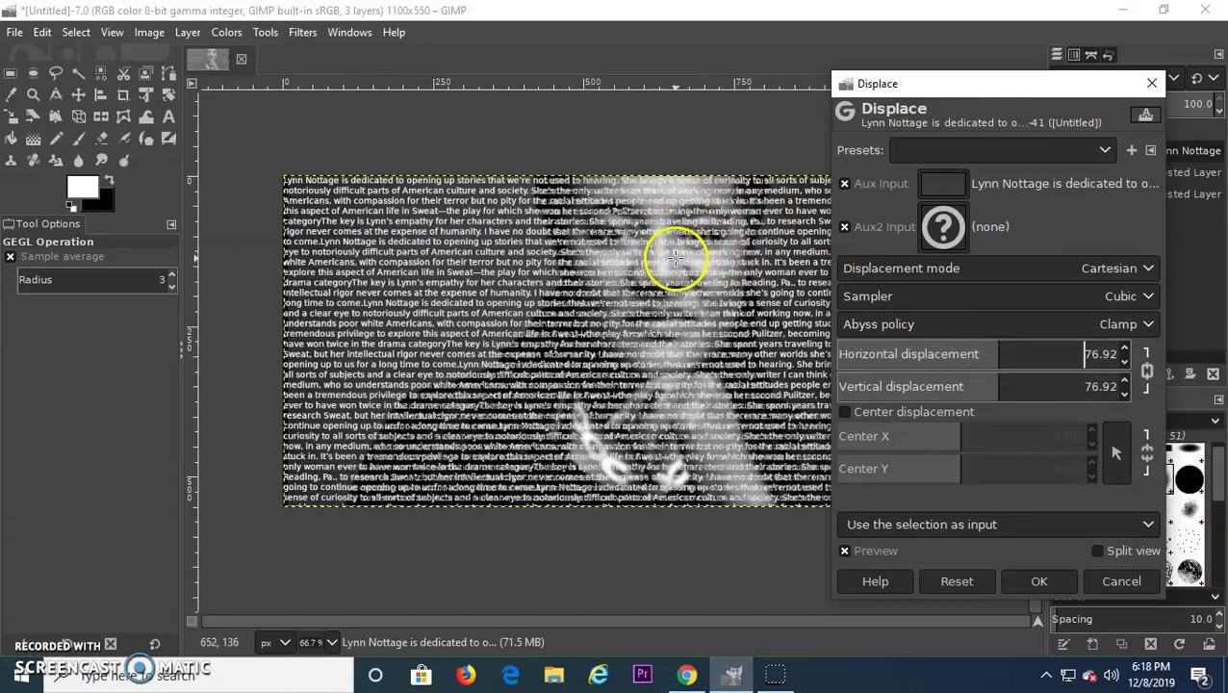
drag(993, 352, 987, 351)
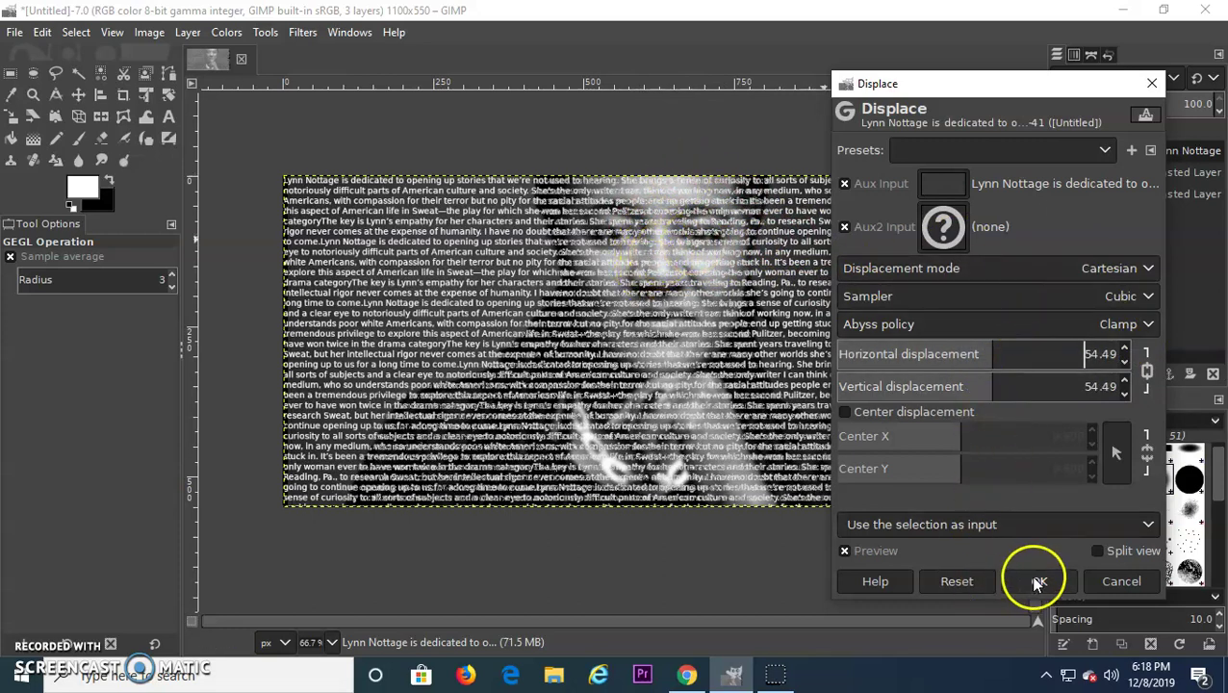
click(992, 361)
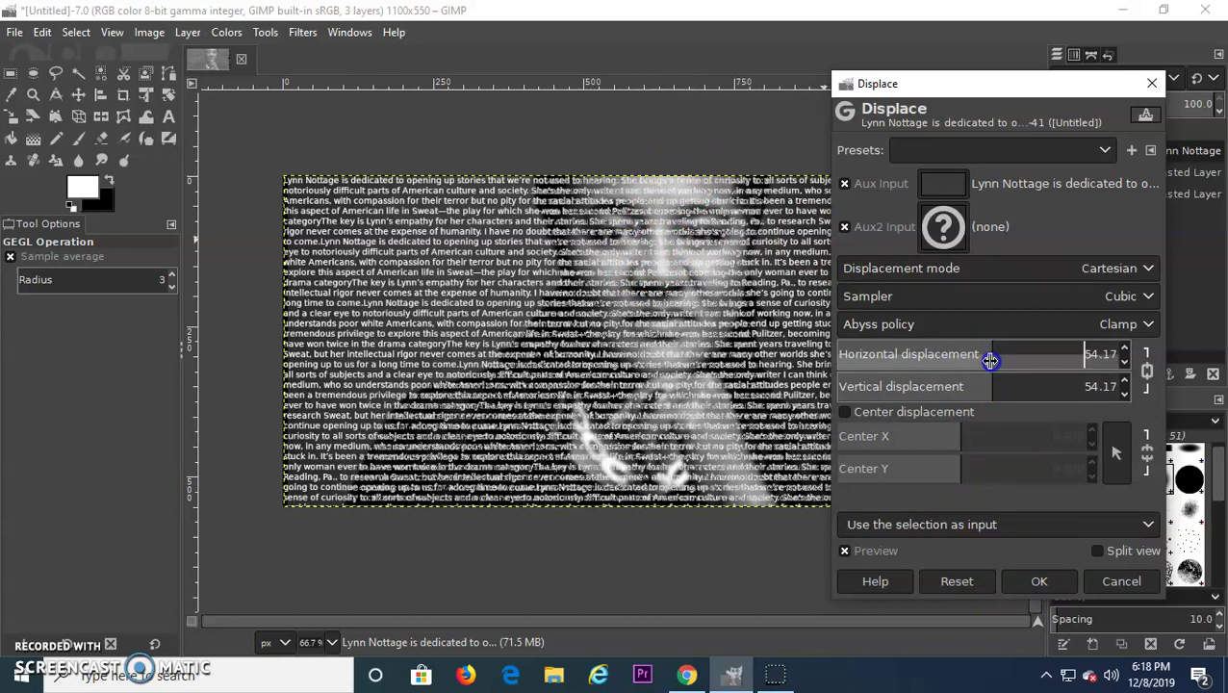
drag(985, 360, 980, 361)
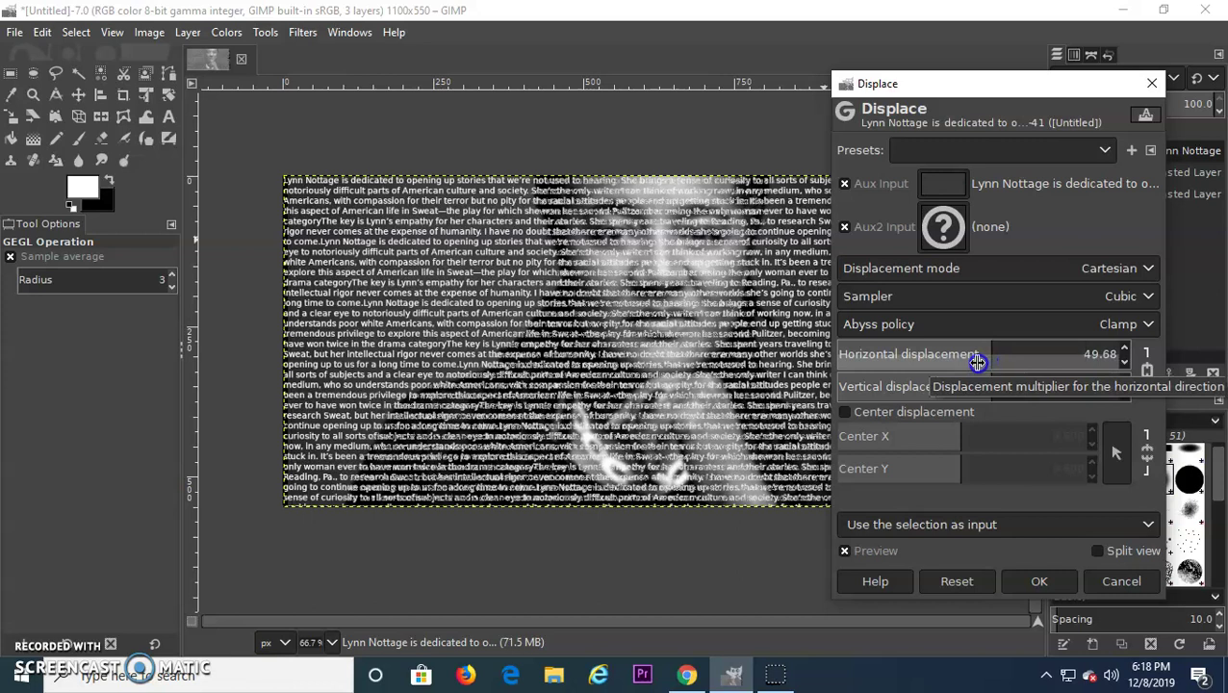
click(1052, 581)
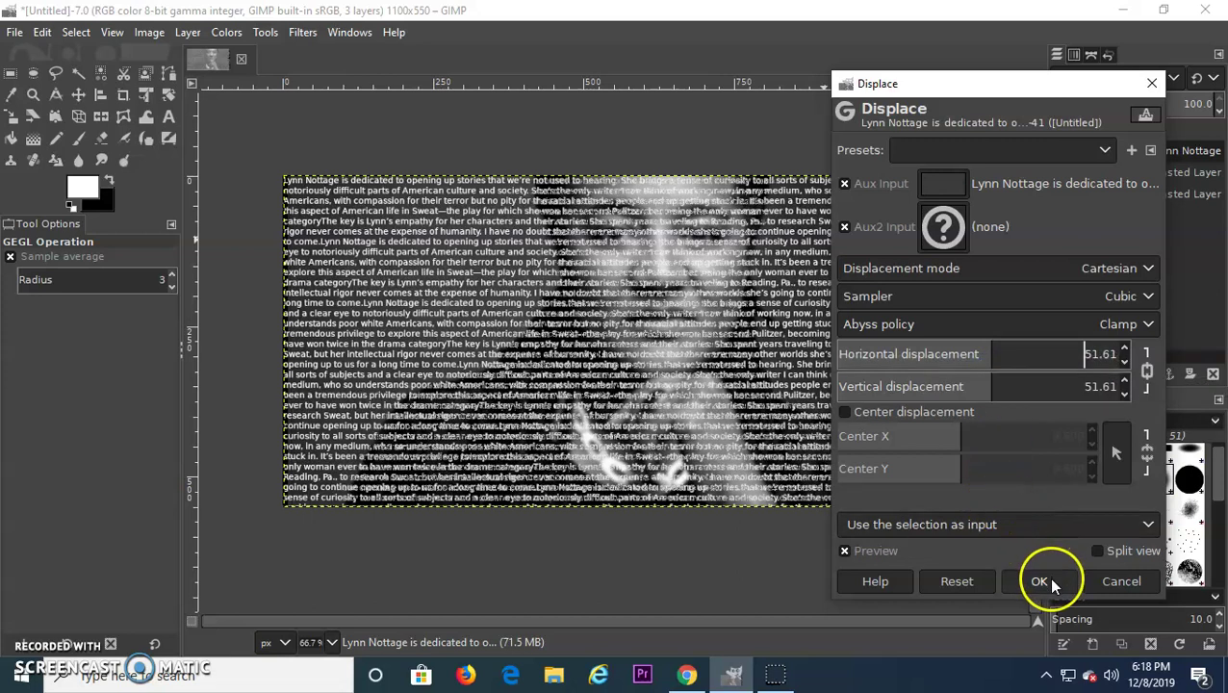
mouse_move(993, 354)
mouse_down()
mouse_move(1112, 358)
mouse_move(837, 364)
mouse_move(987, 370)
mouse_move(1009, 364)
mouse_move(987, 353)
mouse_move(1001, 354)
mouse_up()
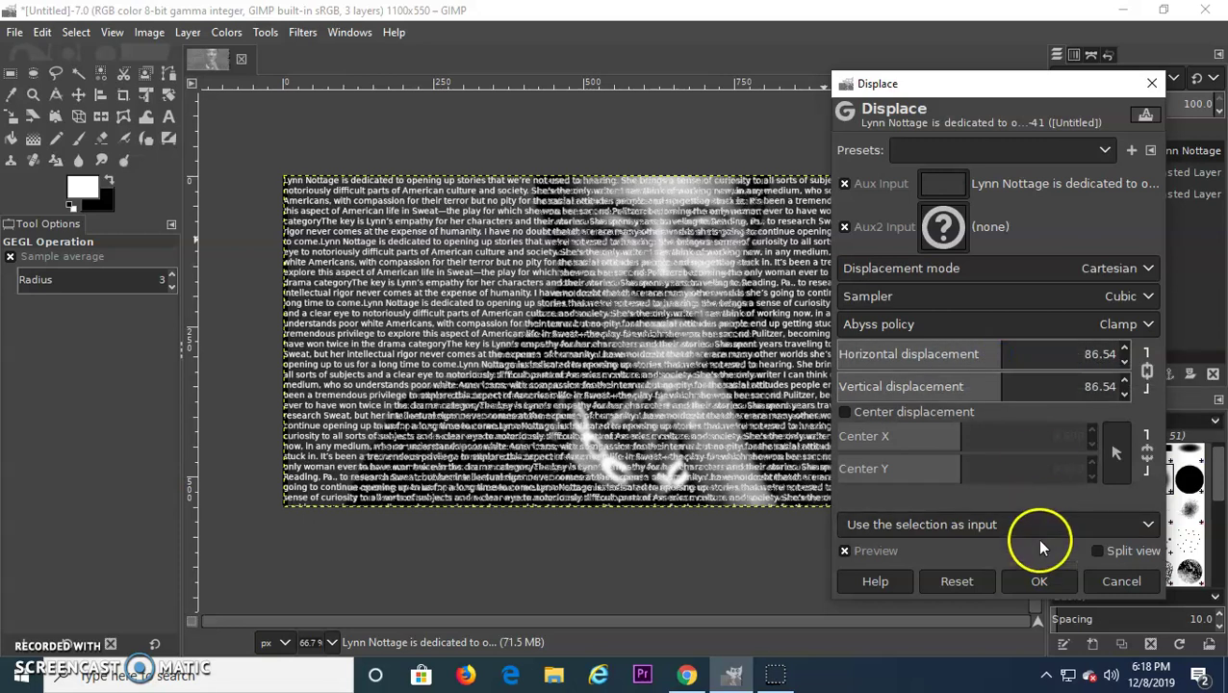
click(1045, 581)
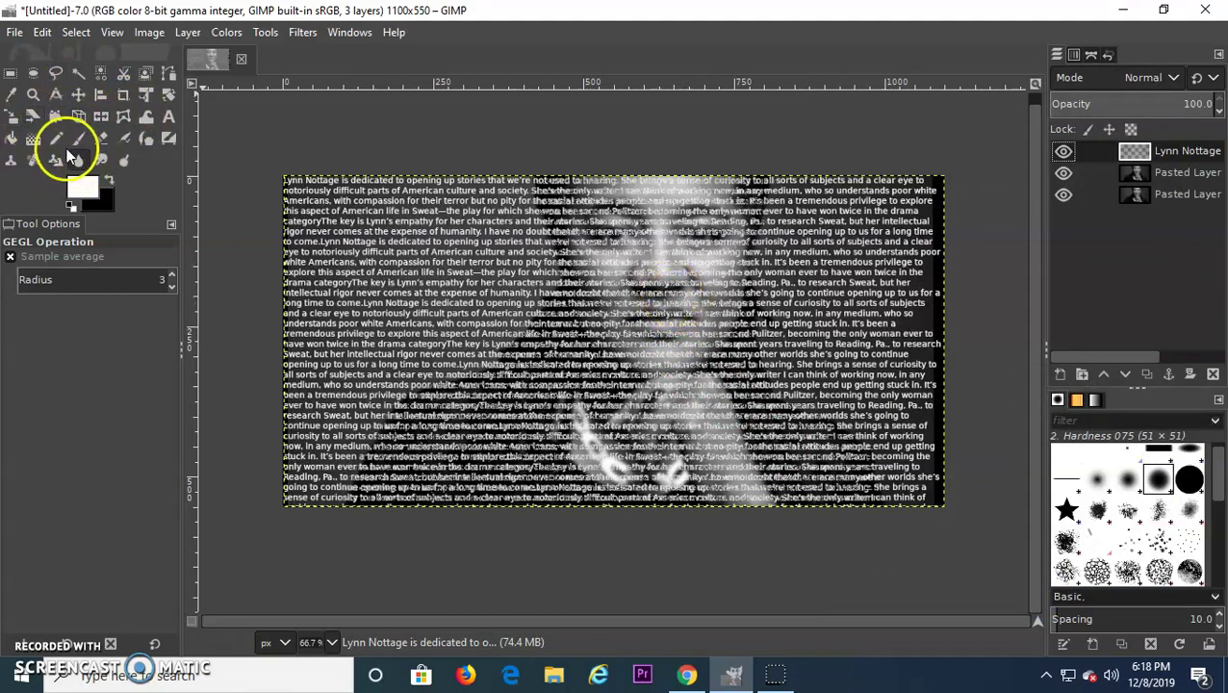
Zoom in on the text over the face and toggle the middle Pasted Layer's visibility to compare
click(32, 95)
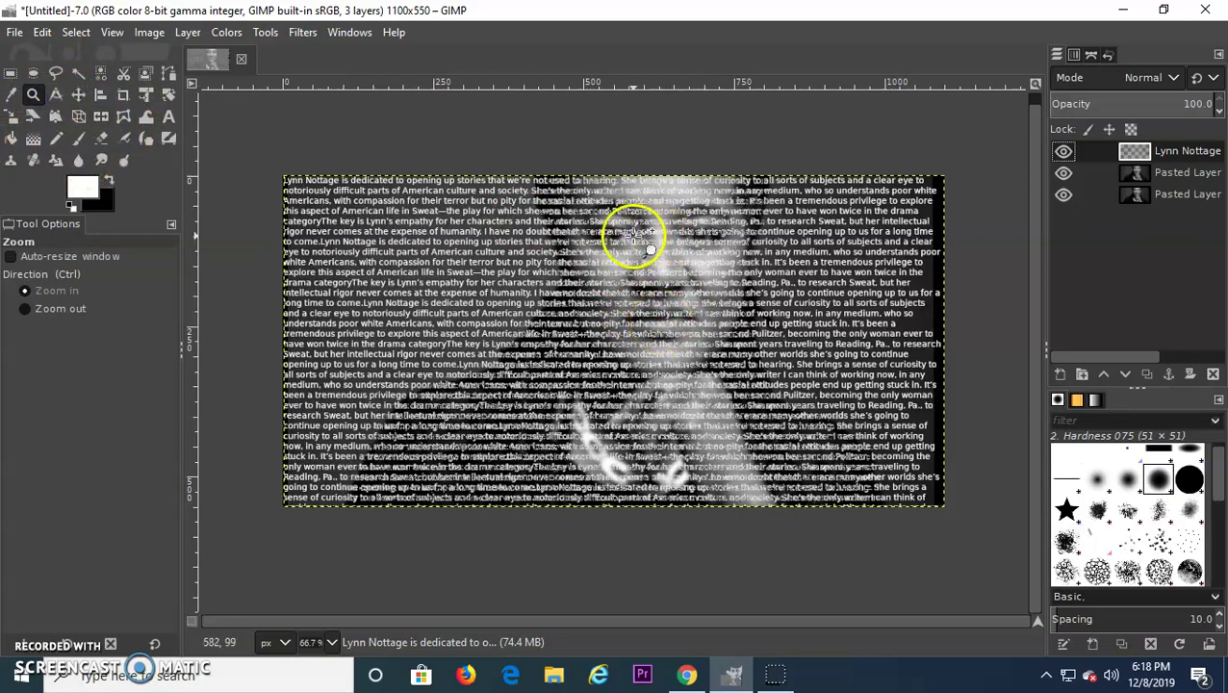
click(651, 241)
click(653, 239)
click(655, 237)
click(1006, 308)
click(1064, 174)
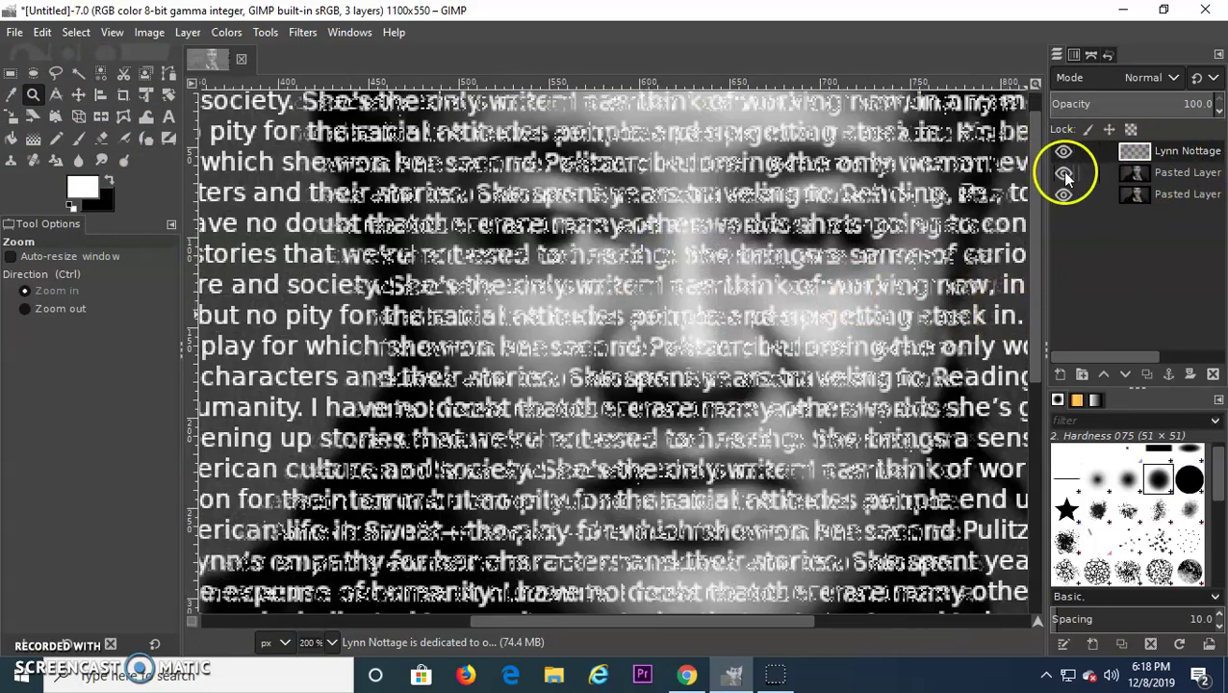
click(1064, 174)
drag(1131, 149, 633, 169)
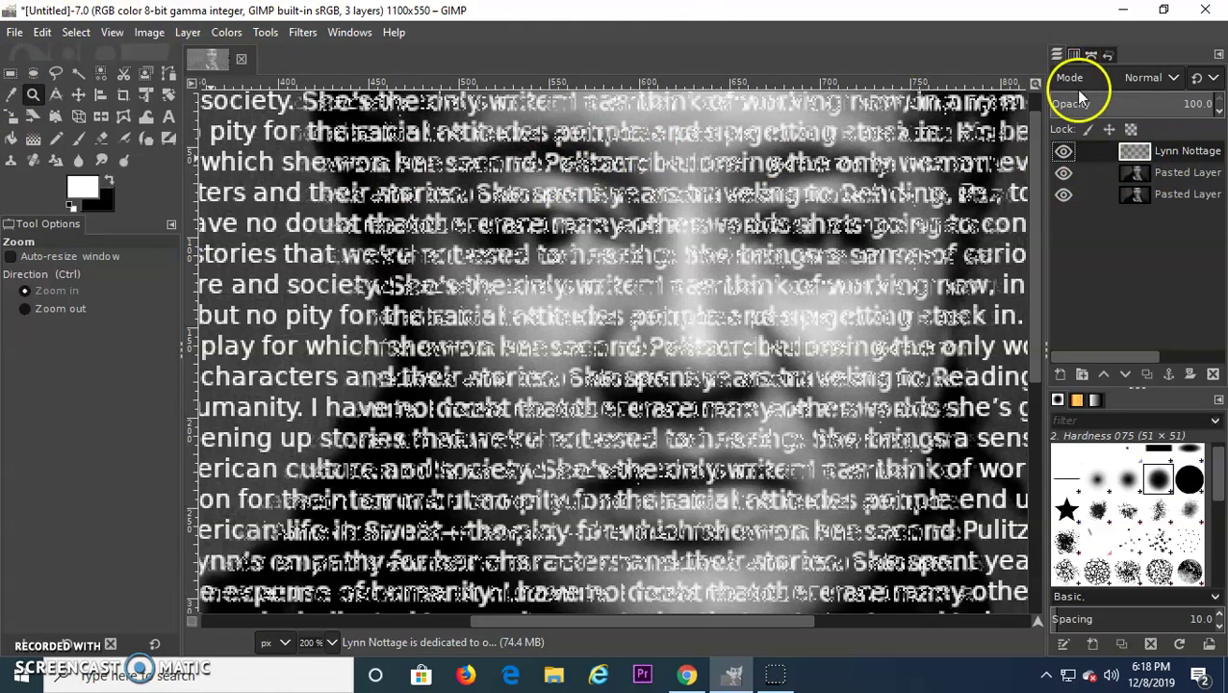
Undo the Displace filter from the Undo History, then return to Layers
click(1108, 55)
click(1126, 225)
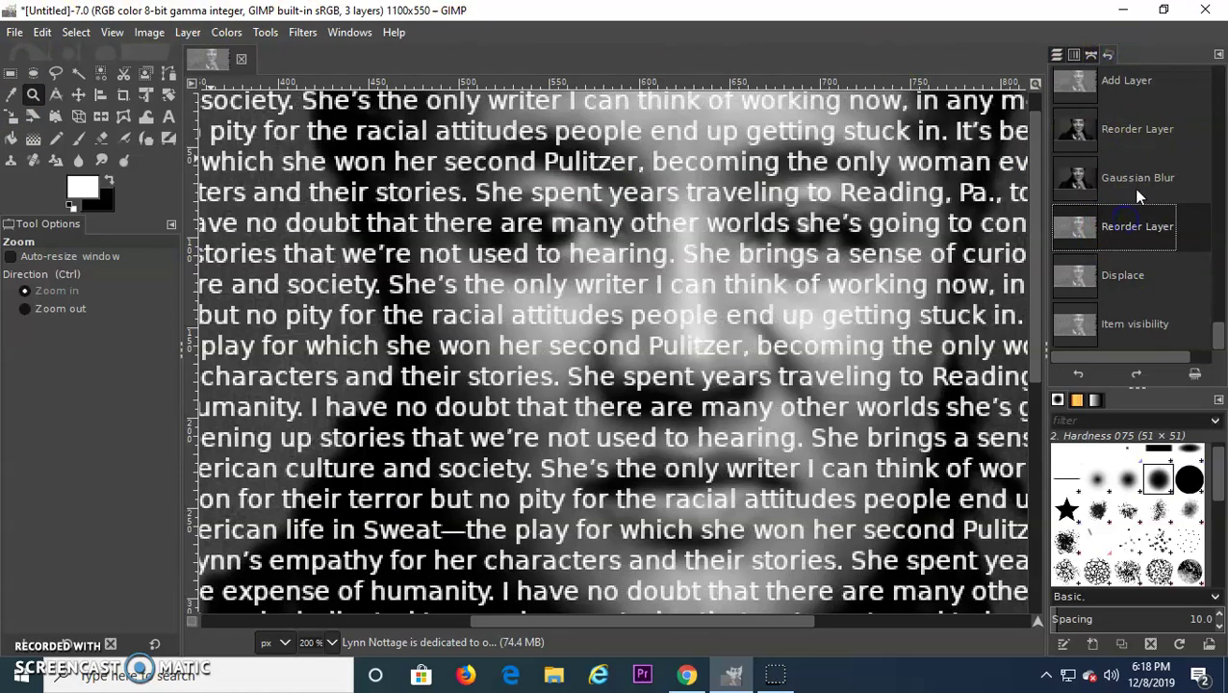
click(1055, 54)
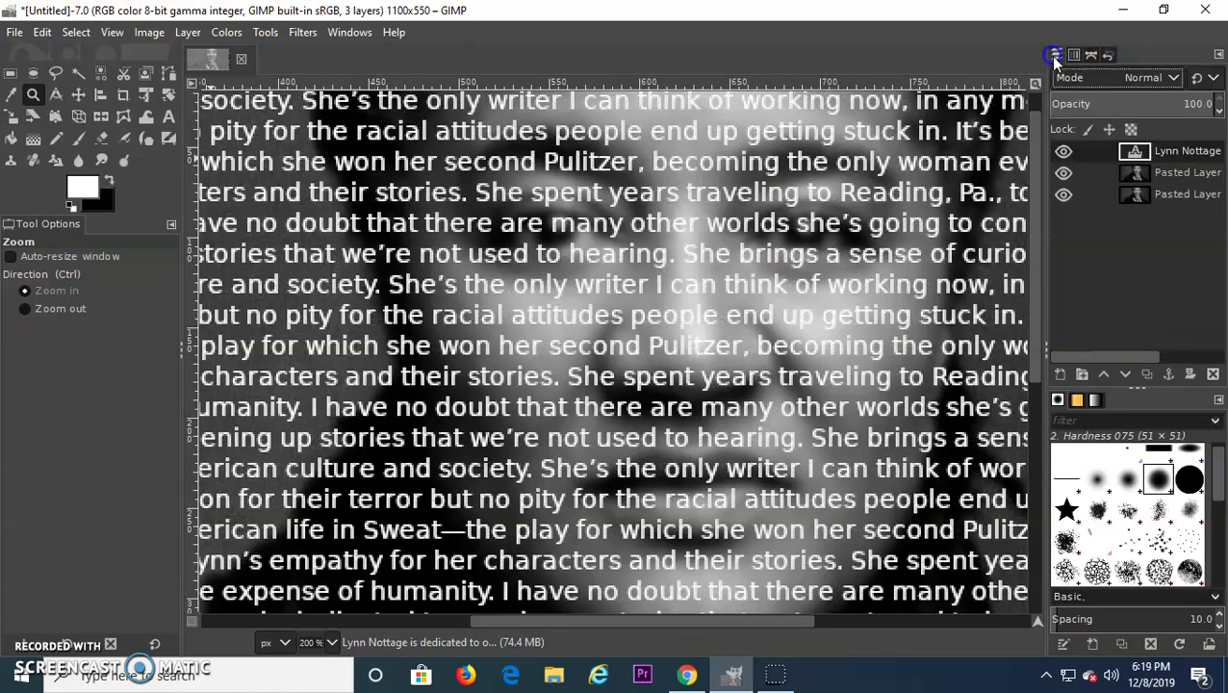
Displace the text layer by 6.41 both ways using Pasted Layer copy as the map
click(302, 31)
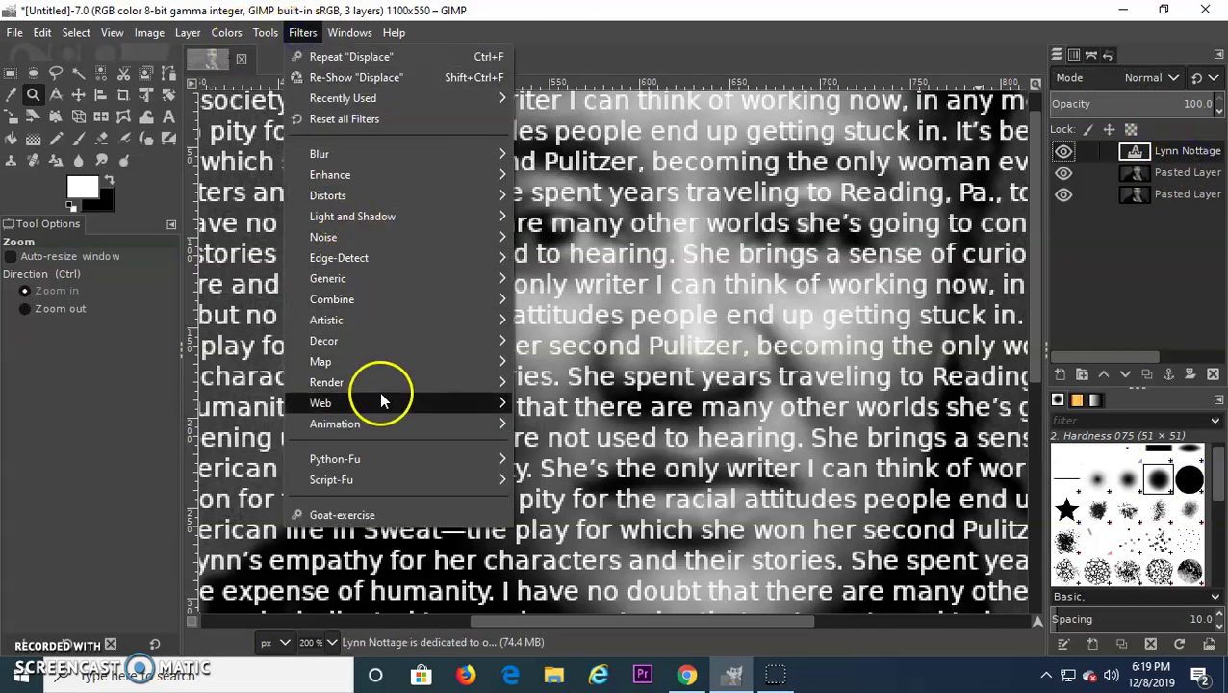
mouse_move(364, 359)
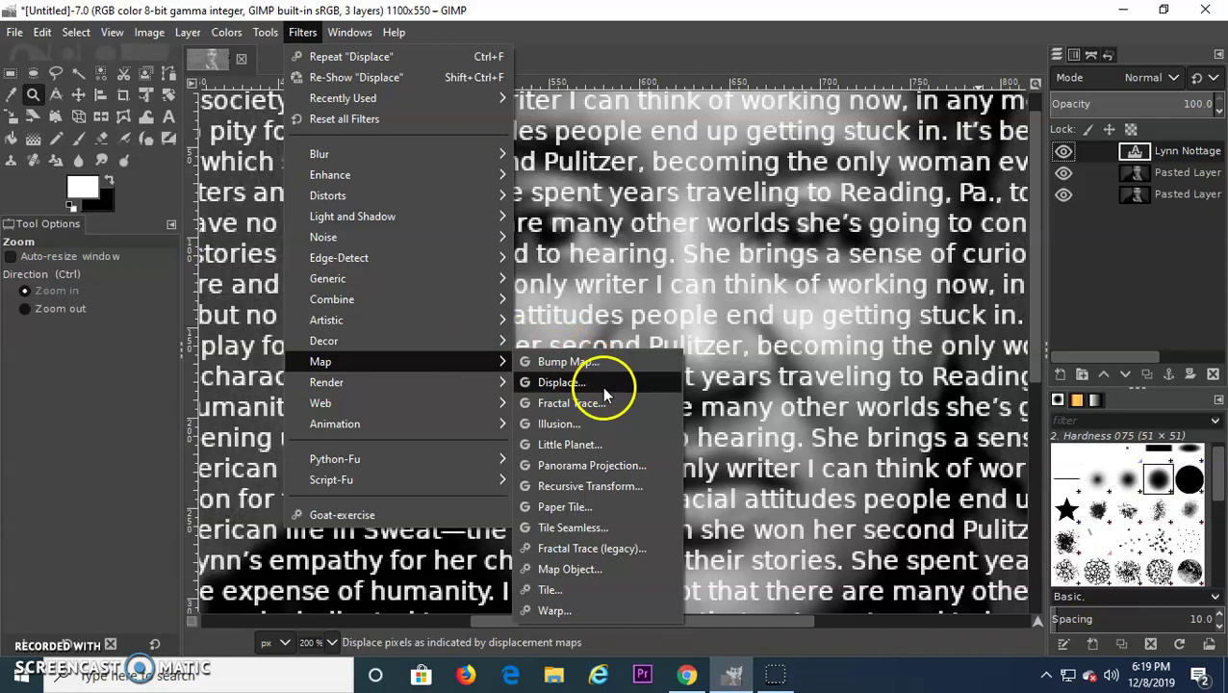
click(597, 383)
click(943, 202)
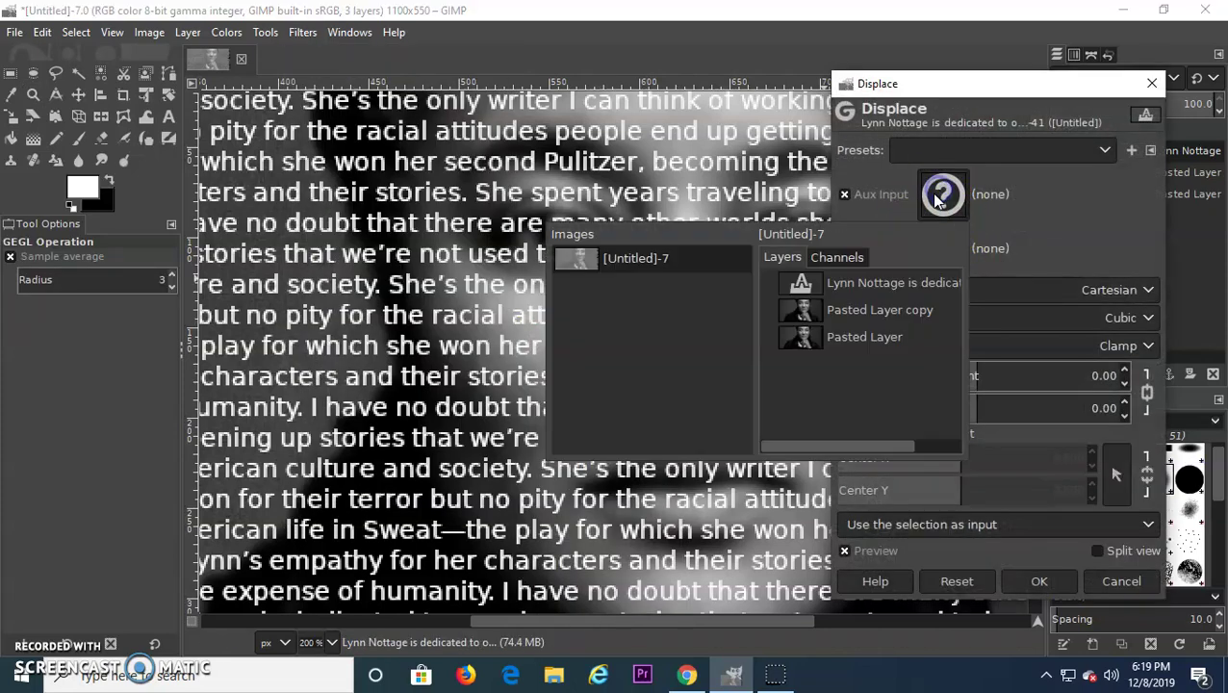
click(843, 312)
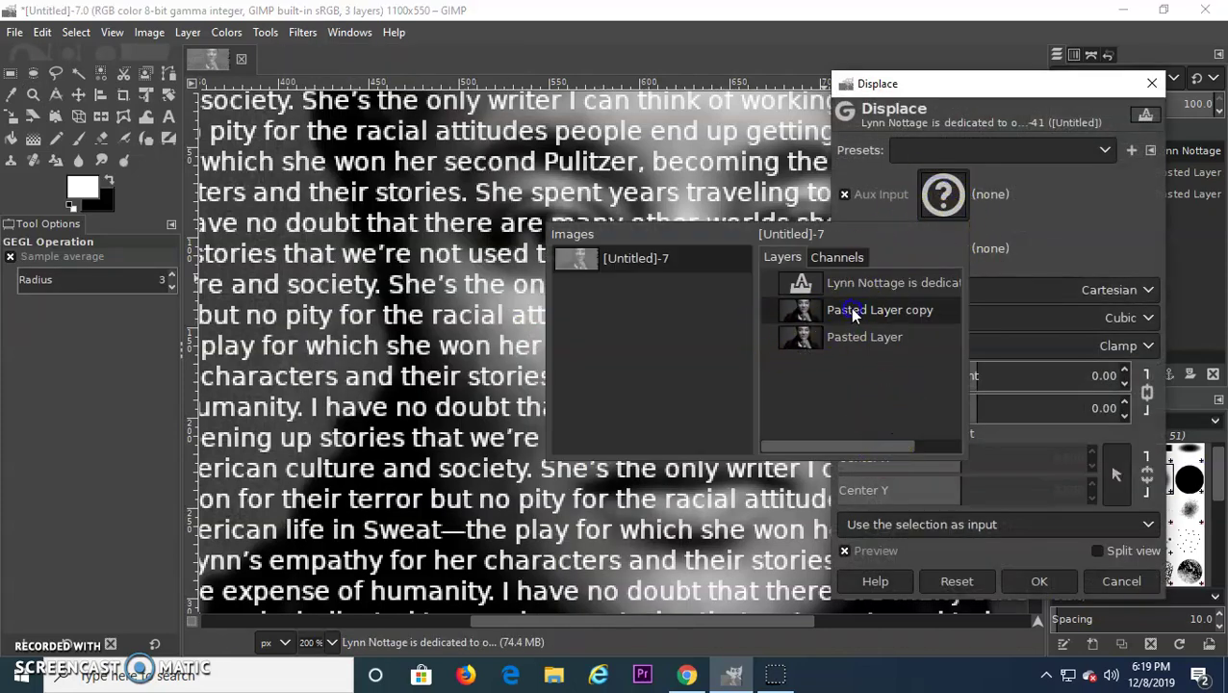
click(801, 311)
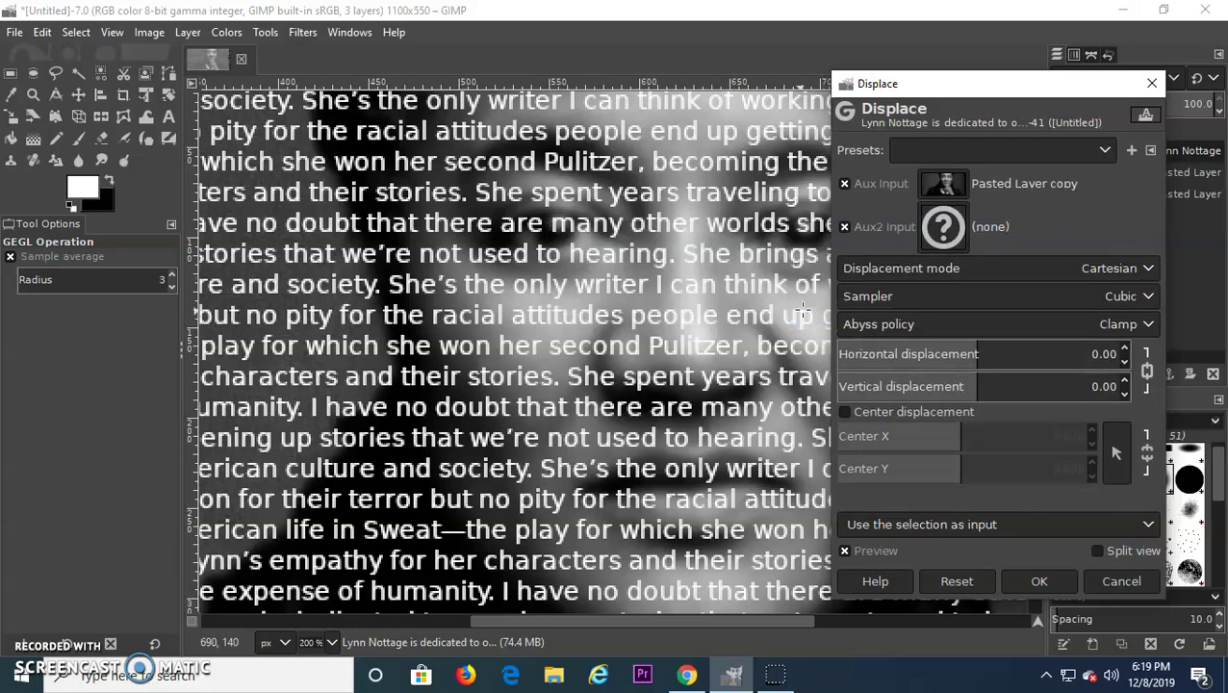
drag(979, 357, 980, 354)
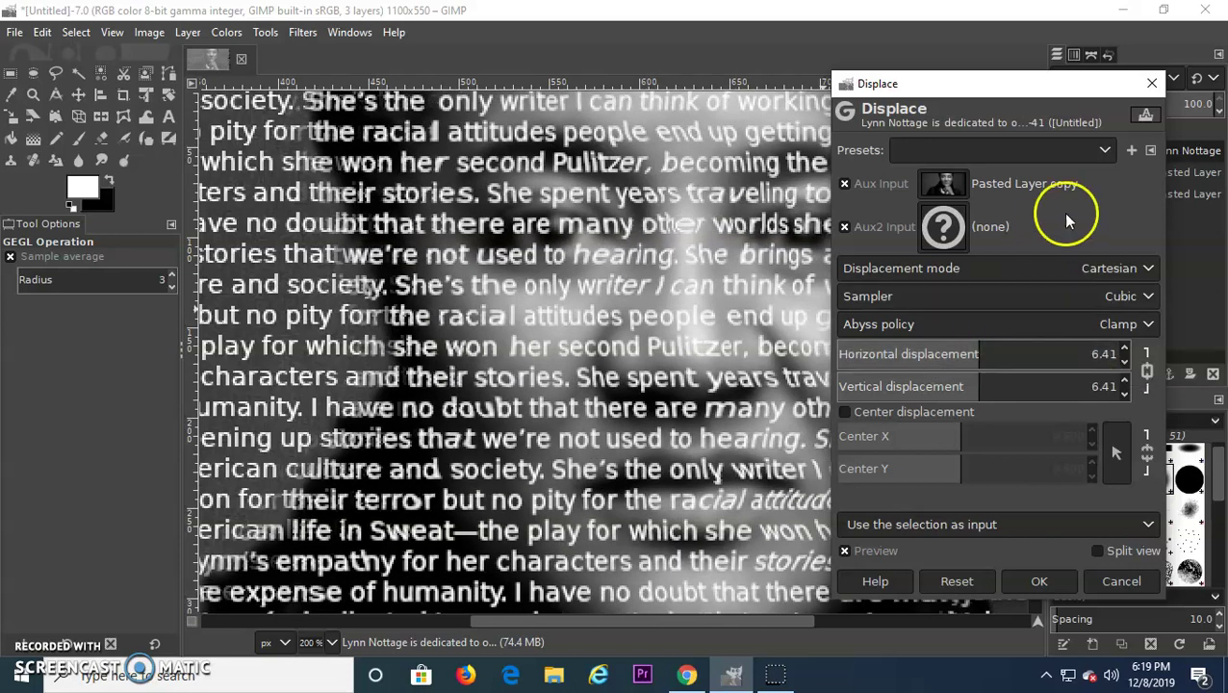
click(1040, 582)
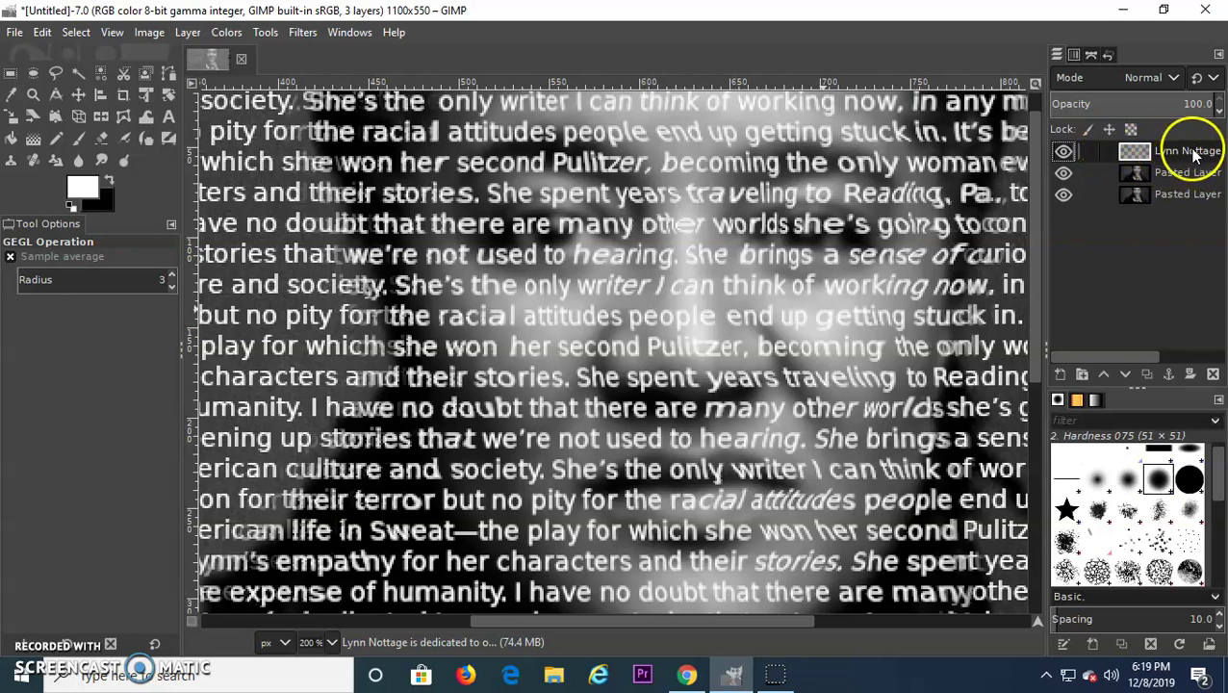
Blend the text layer in Overlay mode and try opacities around 47–53
click(1144, 81)
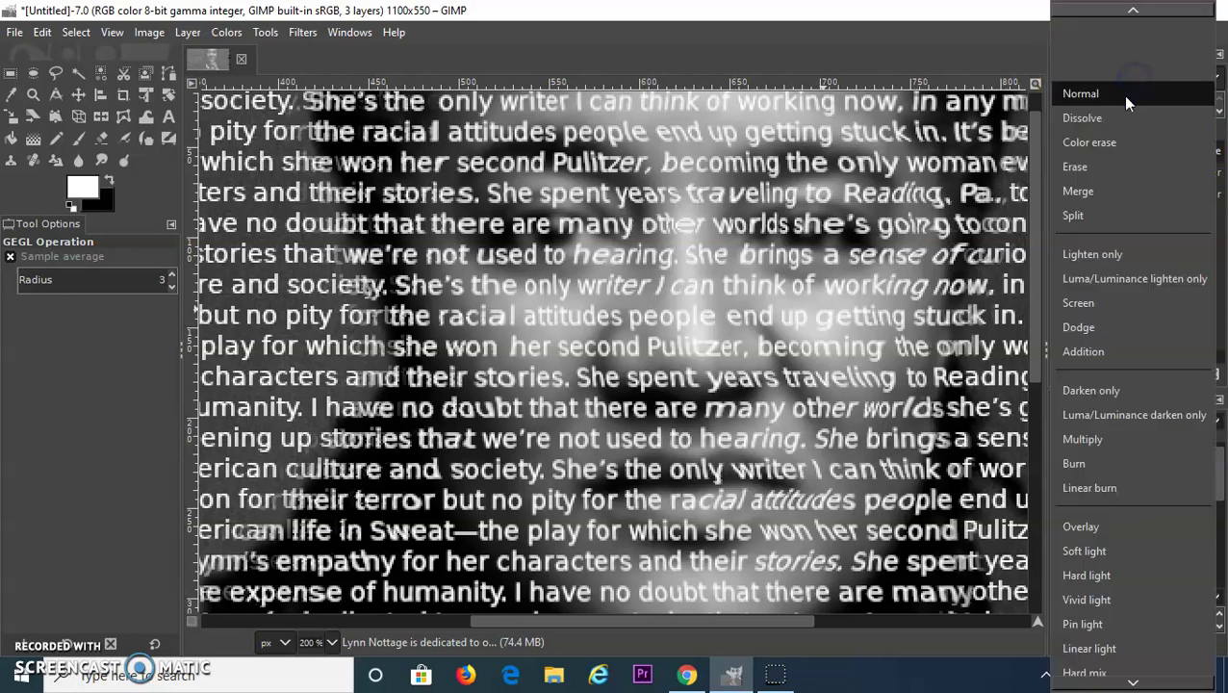
click(1094, 528)
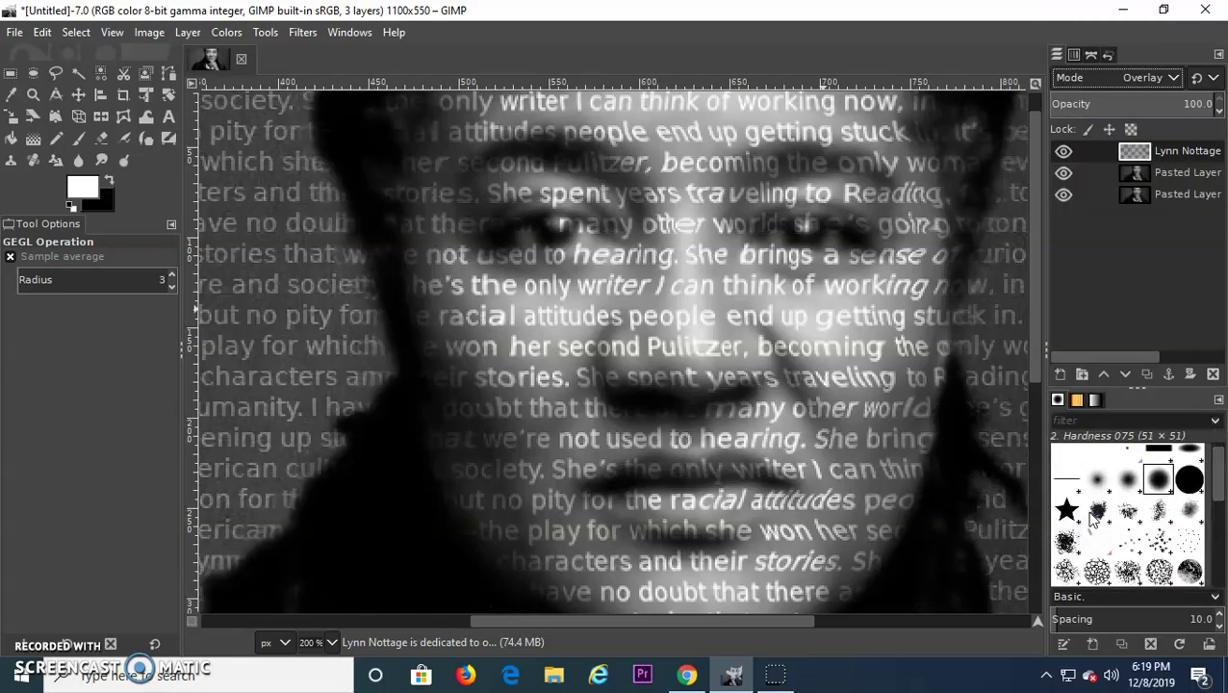
click(1128, 104)
drag(1148, 106, 1101, 108)
Return the text layer to 100% opacity and switch its mode to Soft light
click(1196, 103)
click(1116, 104)
drag(1220, 112, 1225, 108)
click(966, 306)
click(948, 55)
click(1160, 81)
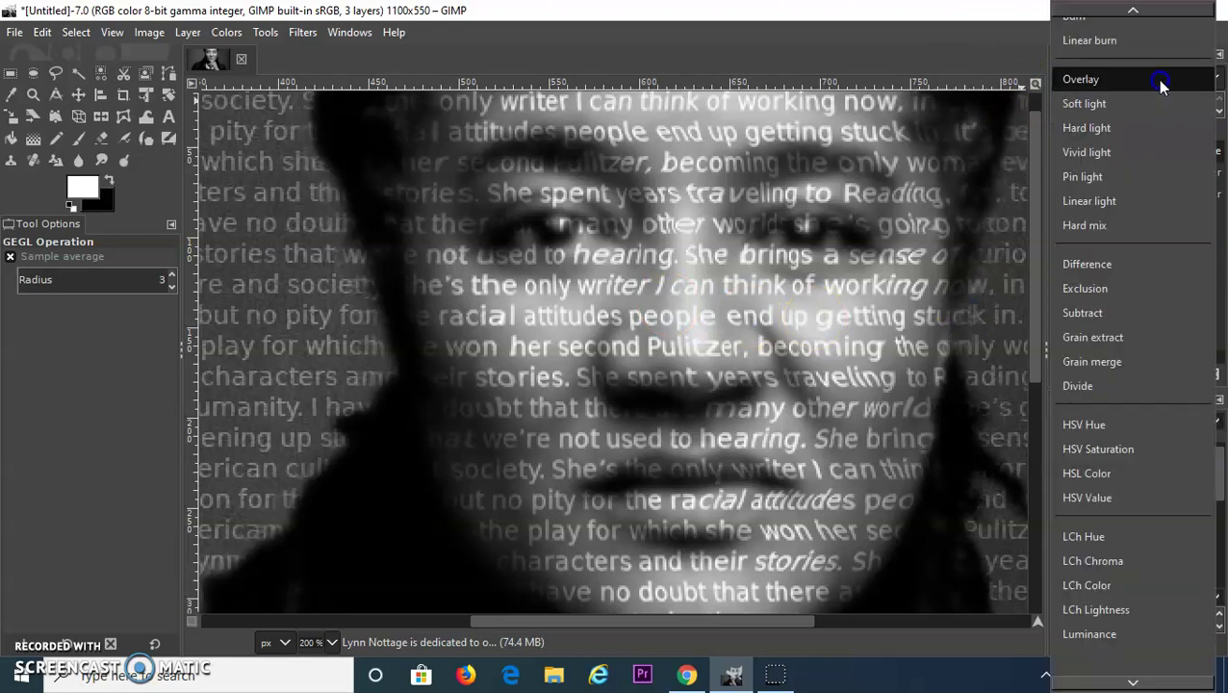
click(1136, 106)
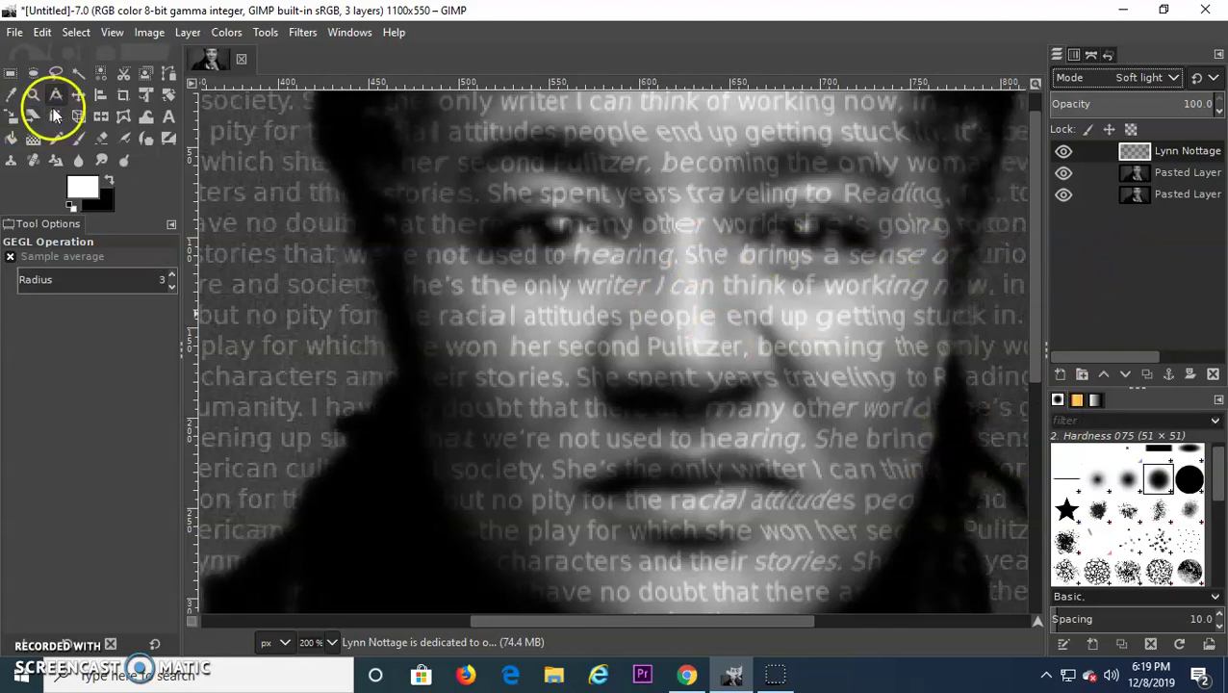
Zoom out with the Zoom tool to see the whole image
click(33, 94)
click(43, 308)
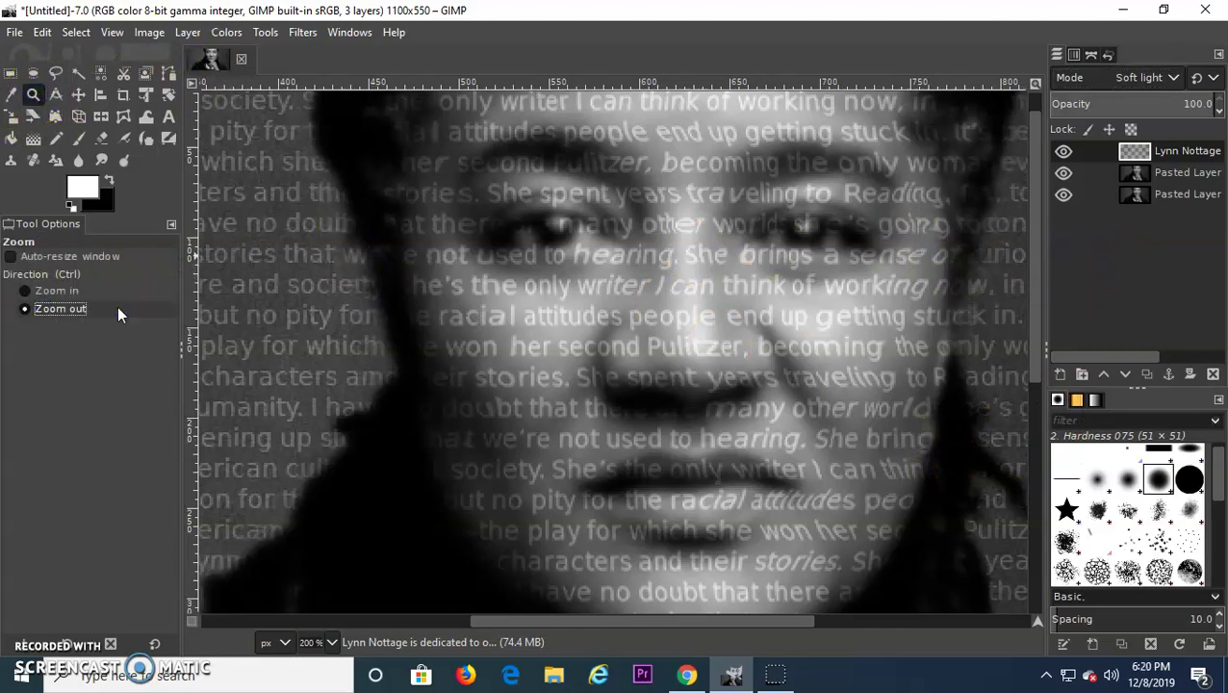
click(565, 313)
click(581, 315)
click(584, 309)
click(606, 290)
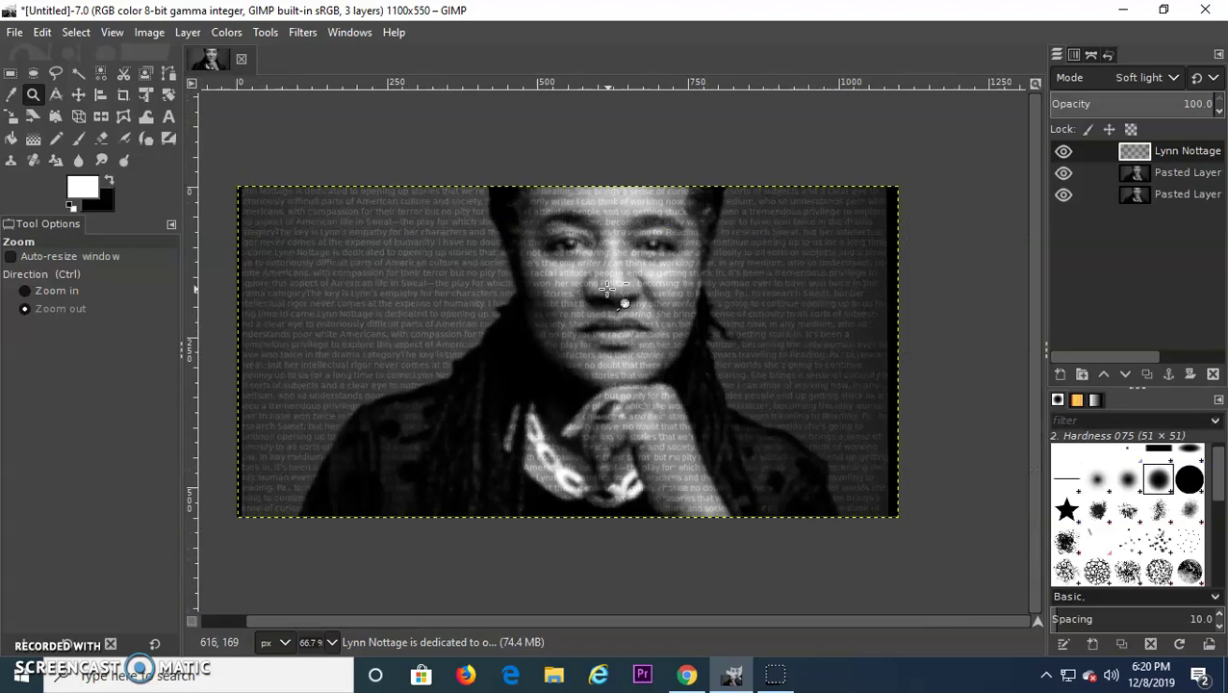
Add a white, fully opaque layer mask to the text layer and target it
click(1191, 376)
click(1059, 336)
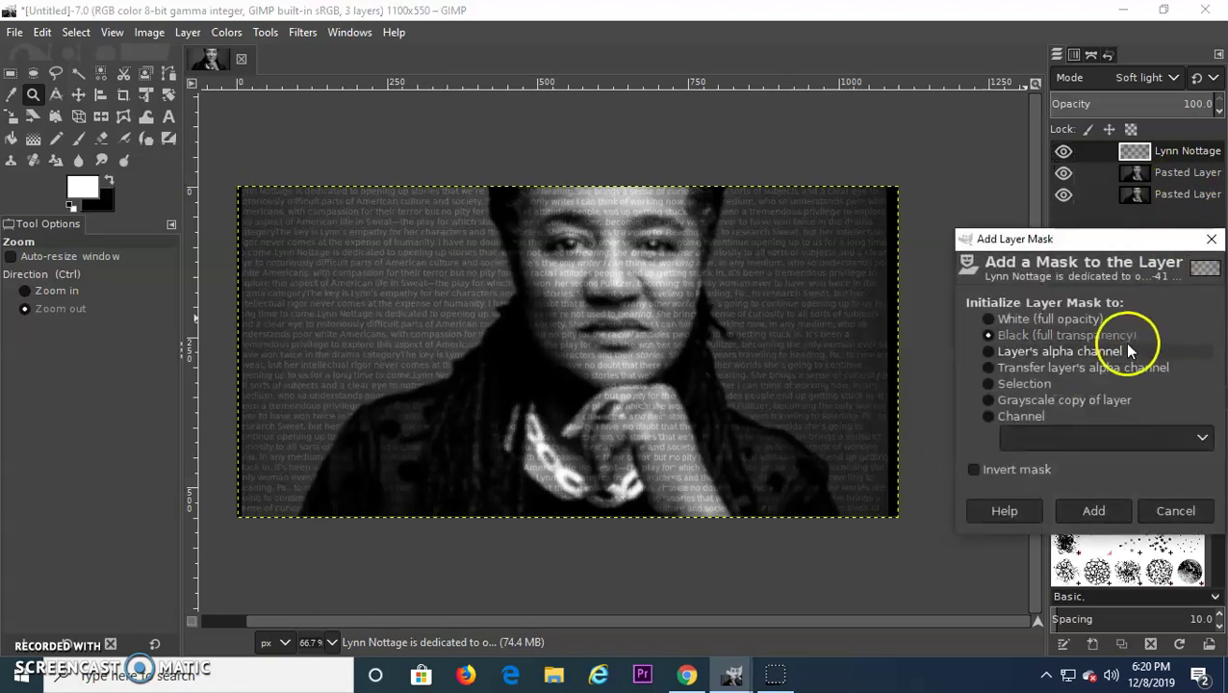
click(1026, 323)
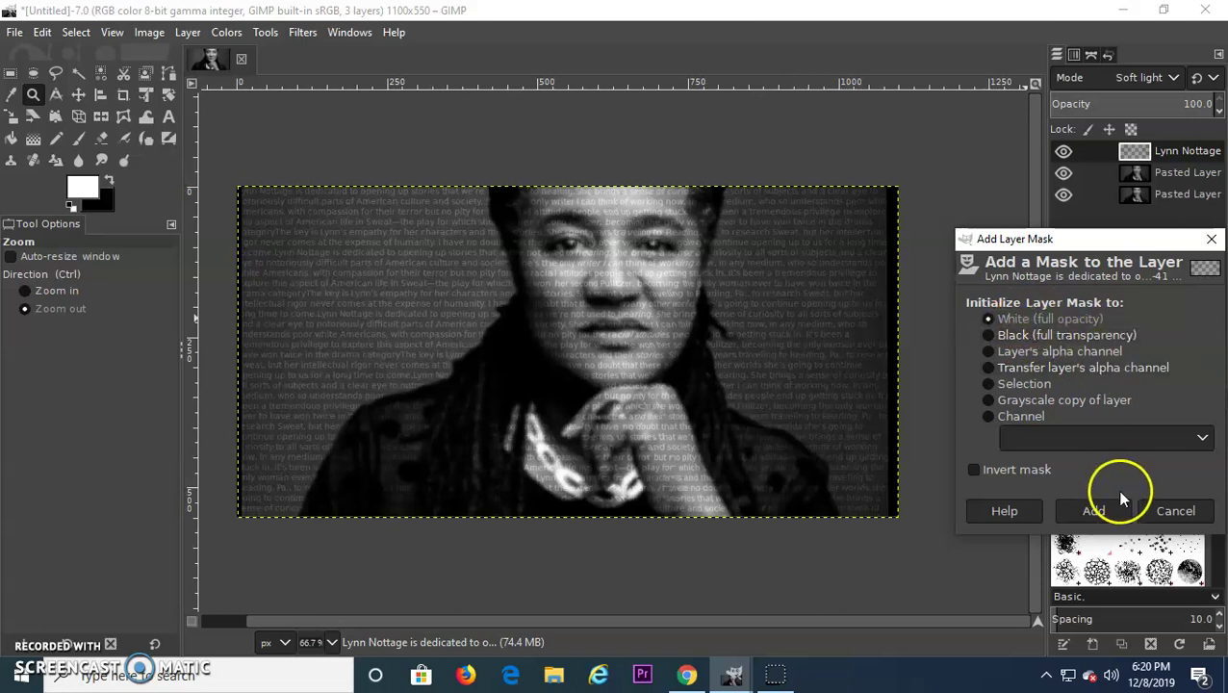
click(1095, 510)
click(1167, 155)
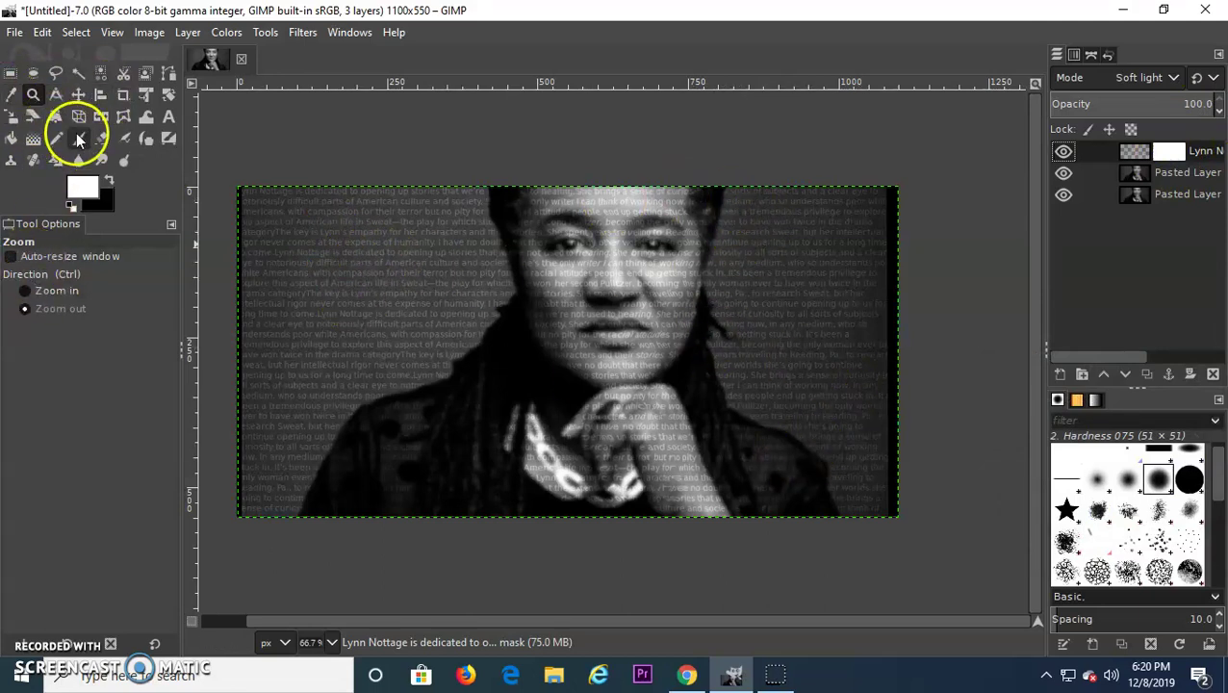
Paint black on the mask, then set the brush to size 109 and hardness 25
click(79, 140)
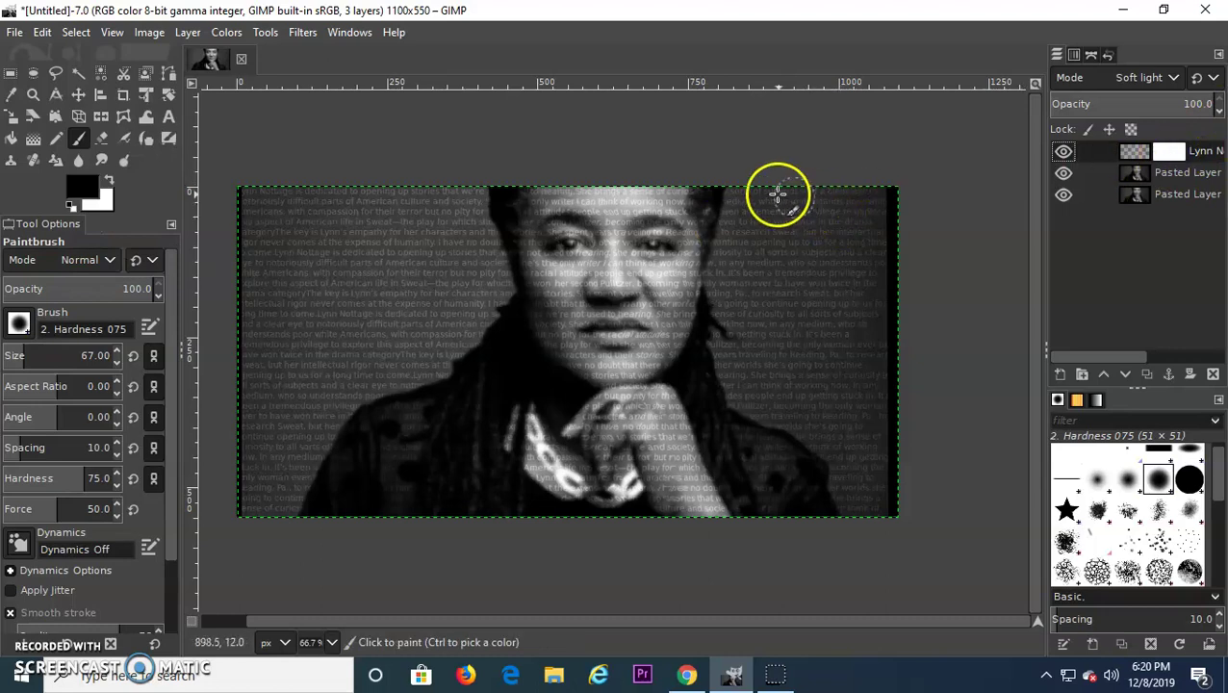
mouse_move(739, 267)
mouse_down()
mouse_move(877, 182)
mouse_move(842, 201)
mouse_move(822, 250)
mouse_up()
mouse_move(842, 311)
mouse_down()
mouse_move(811, 306)
mouse_move(775, 205)
mouse_move(748, 184)
mouse_move(724, 294)
mouse_move(766, 188)
mouse_move(749, 313)
mouse_move(809, 160)
mouse_move(785, 296)
mouse_move(843, 218)
mouse_move(831, 262)
mouse_move(876, 322)
mouse_move(890, 227)
mouse_move(872, 242)
mouse_move(859, 318)
mouse_move(784, 339)
mouse_up()
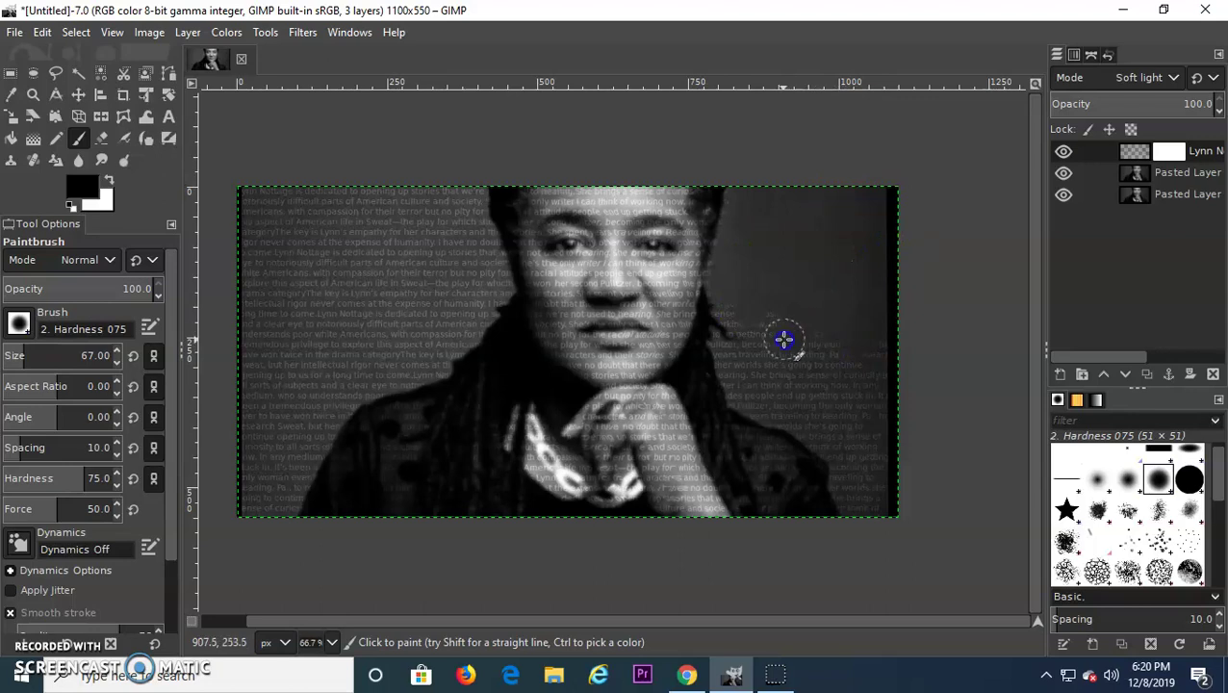
click(122, 189)
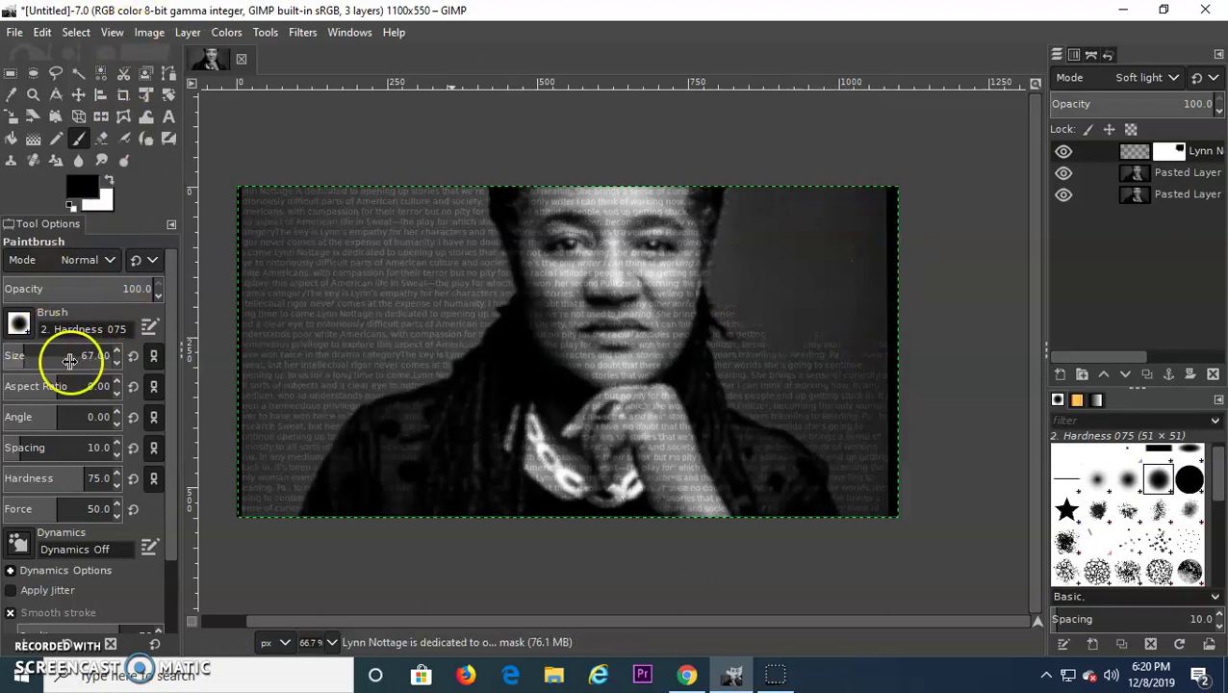
mouse_move(74, 355)
mouse_down()
mouse_move(33, 424)
mouse_move(65, 478)
mouse_up()
drag(93, 482, 70, 481)
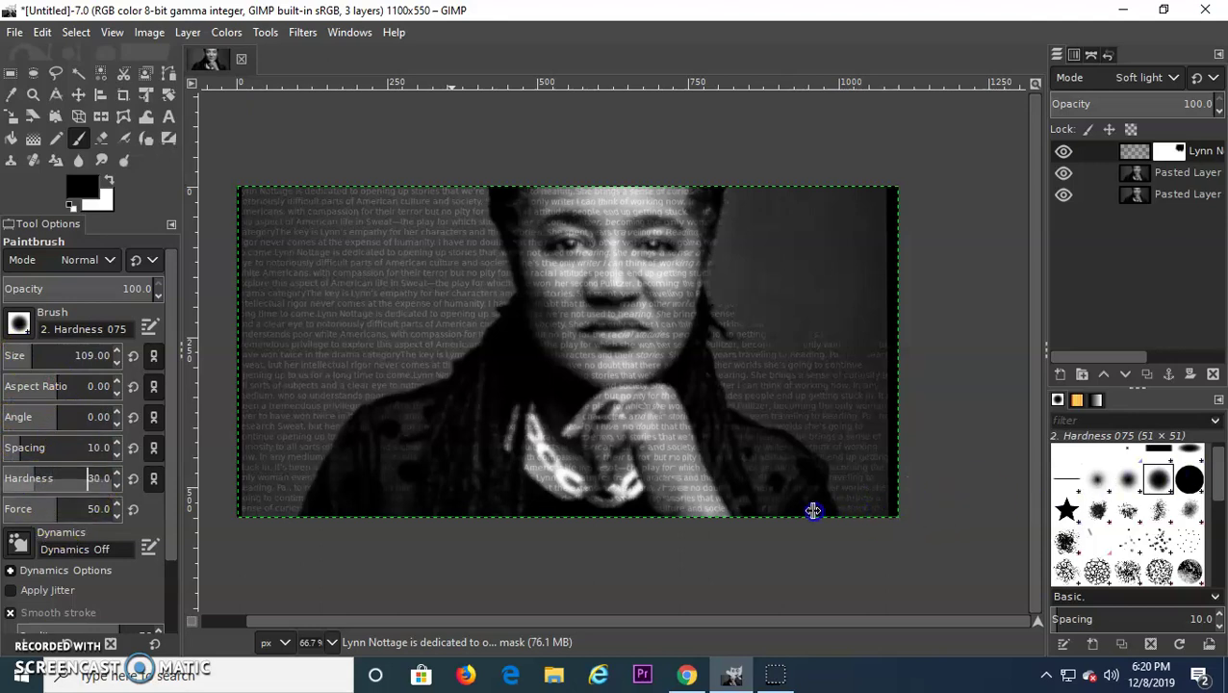
key(Down)
key(Down)
key(Down)
key(Down)
key(Down)
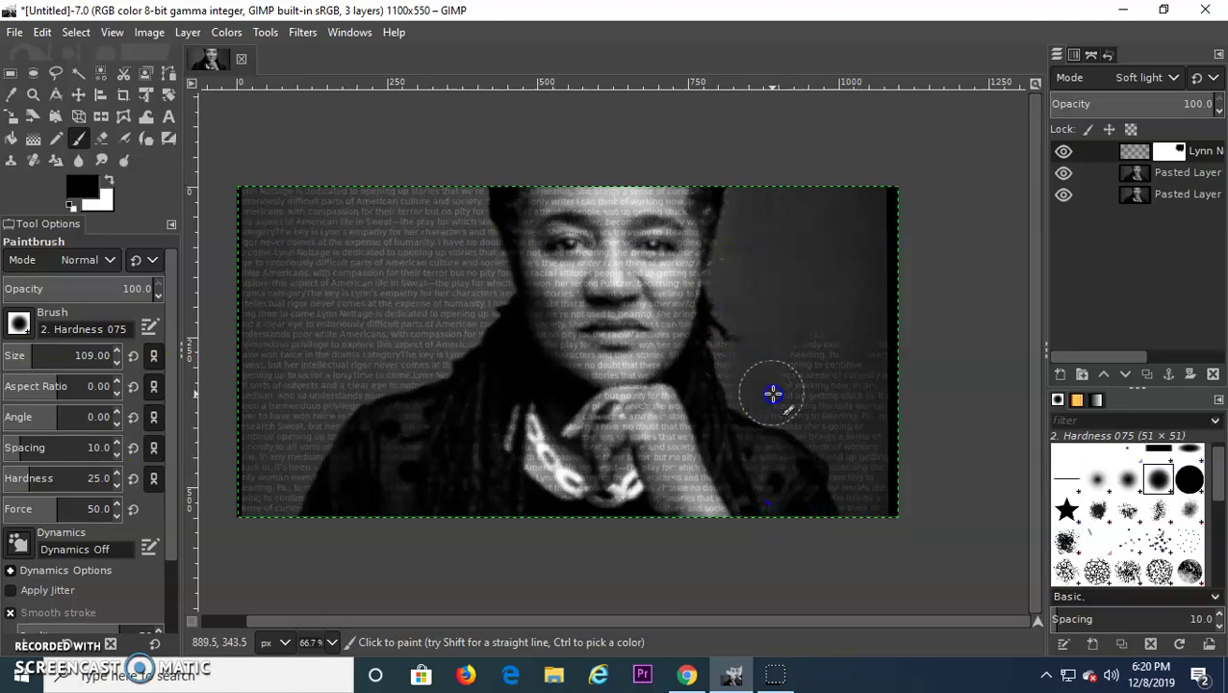
Paint out the text over the left and right background so it stays on the face
drag(830, 417, 739, 372)
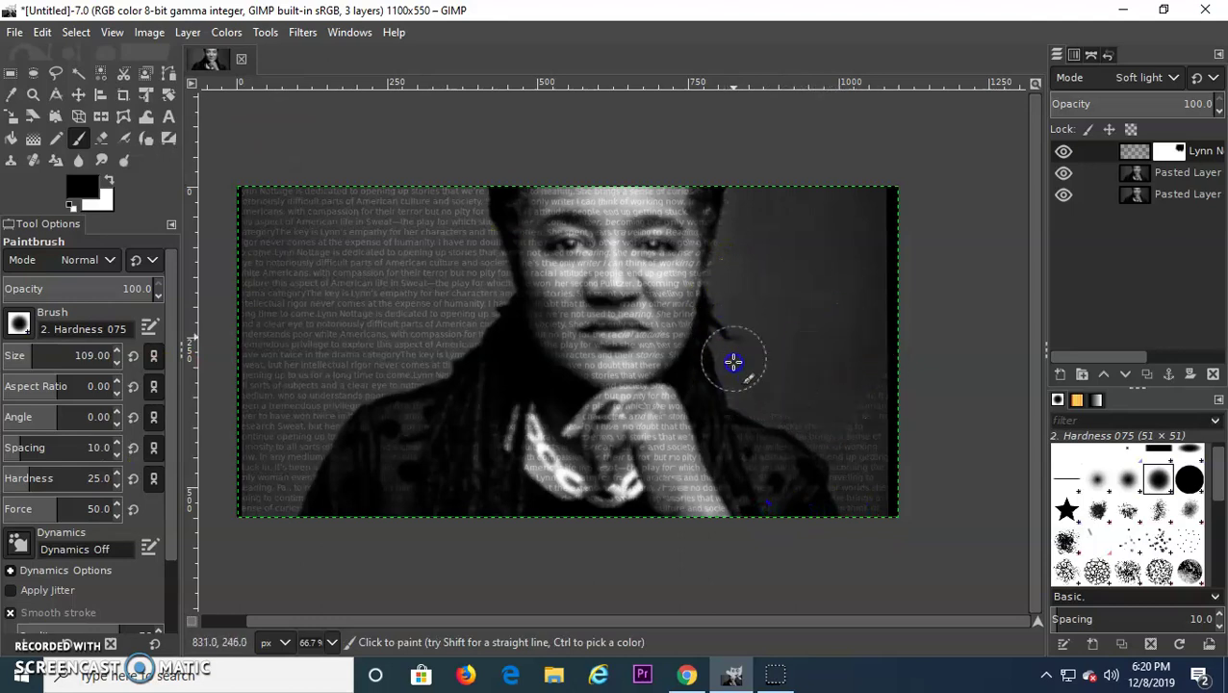
click(824, 397)
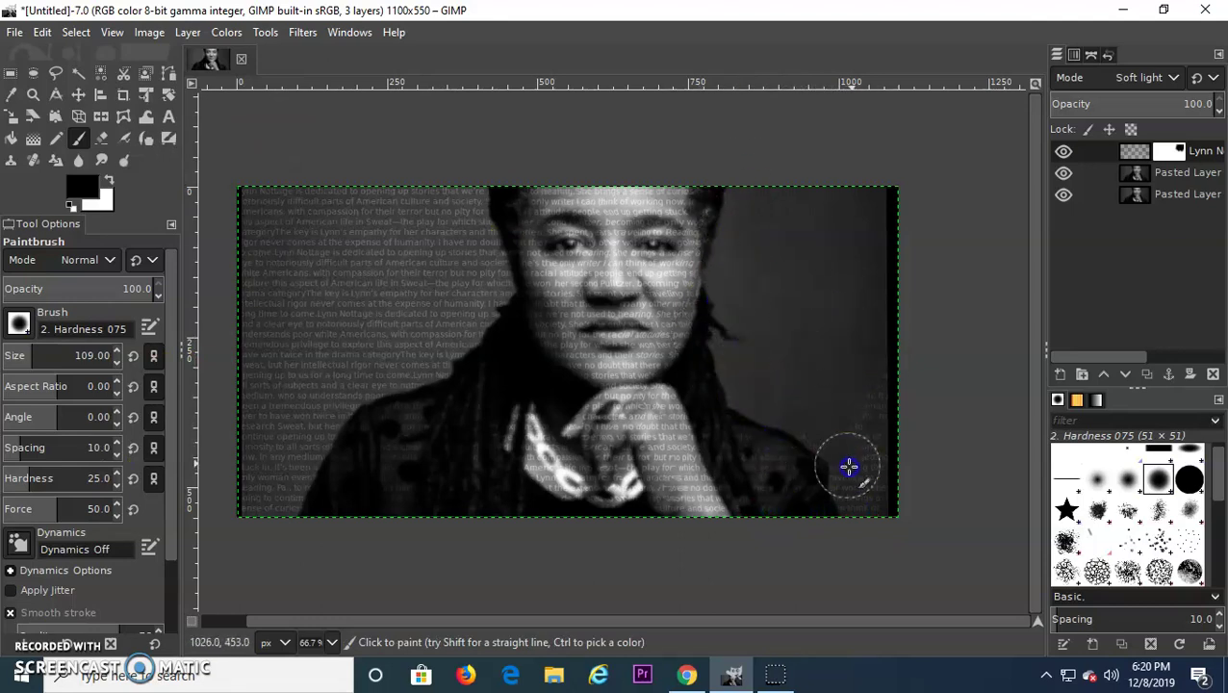
mouse_move(551, 115)
mouse_down()
mouse_move(470, 146)
mouse_move(481, 262)
mouse_move(475, 235)
mouse_move(492, 280)
mouse_move(491, 236)
mouse_move(503, 316)
mouse_move(482, 312)
mouse_move(431, 365)
mouse_move(424, 337)
mouse_move(374, 326)
mouse_move(419, 294)
mouse_move(459, 298)
mouse_move(417, 279)
mouse_move(398, 198)
mouse_up()
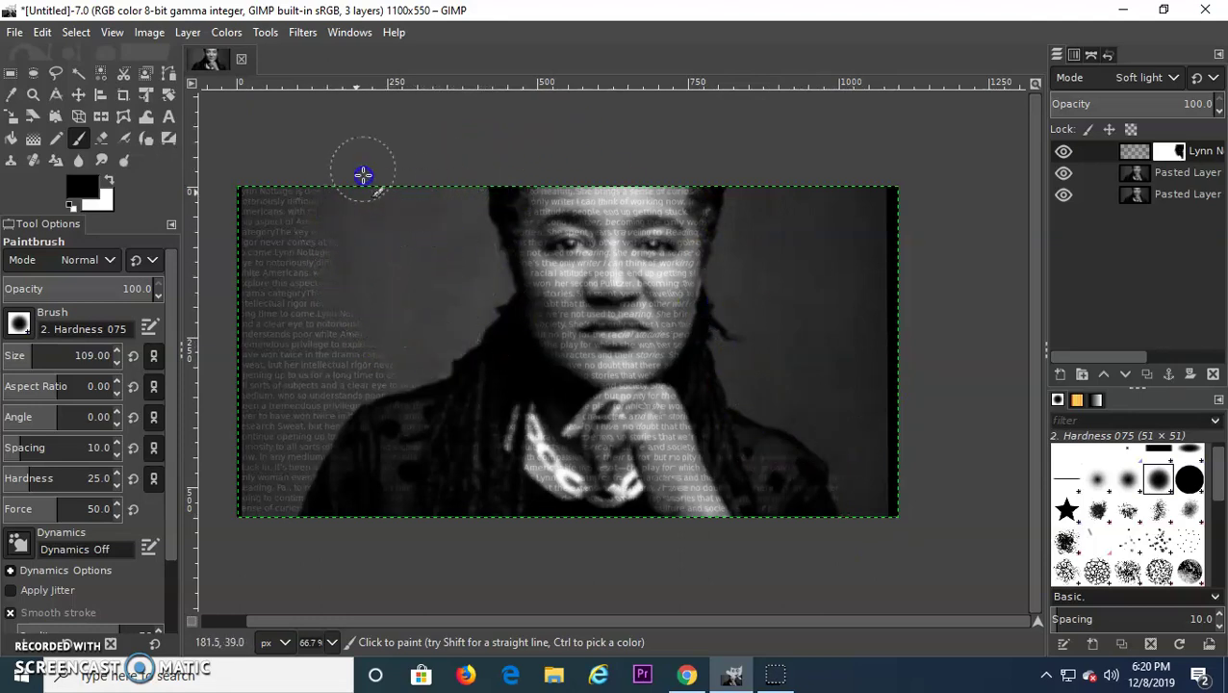
mouse_move(269, 183)
mouse_down()
mouse_move(254, 214)
mouse_move(325, 281)
mouse_move(308, 276)
mouse_move(259, 327)
mouse_move(250, 341)
mouse_move(266, 374)
mouse_move(312, 317)
mouse_move(326, 347)
mouse_move(394, 316)
mouse_move(402, 347)
mouse_up()
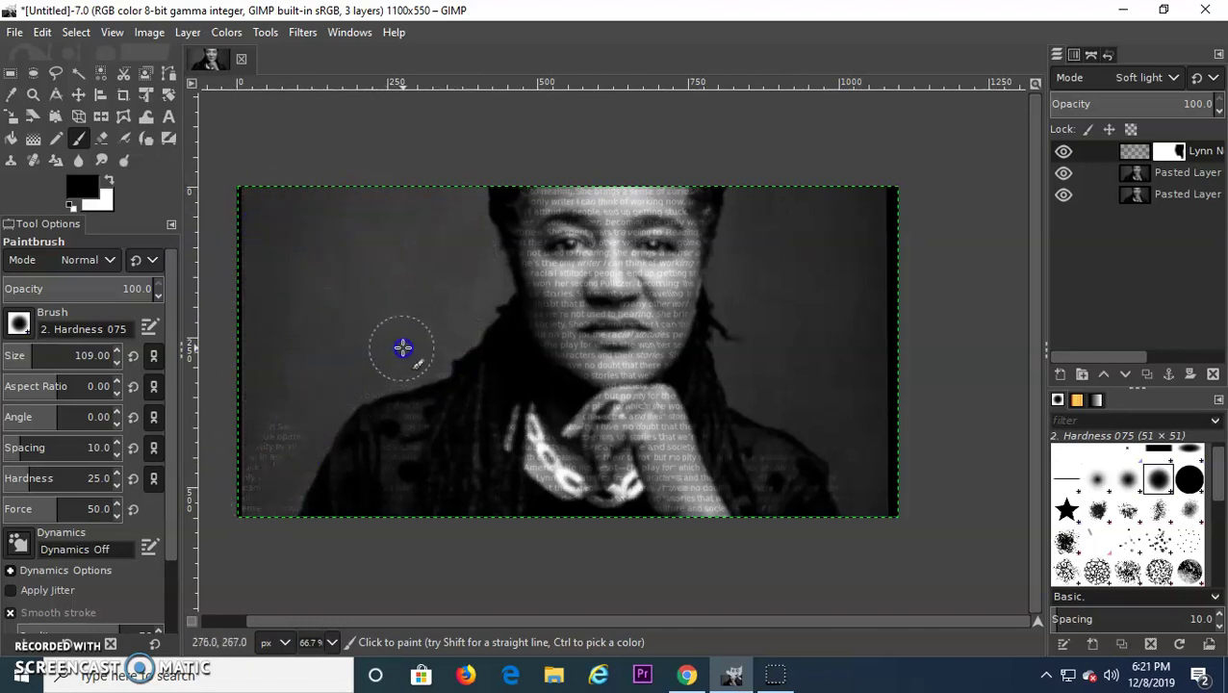
mouse_move(285, 462)
mouse_down()
mouse_move(329, 439)
mouse_move(274, 362)
mouse_move(405, 230)
mouse_move(1031, 274)
mouse_up()
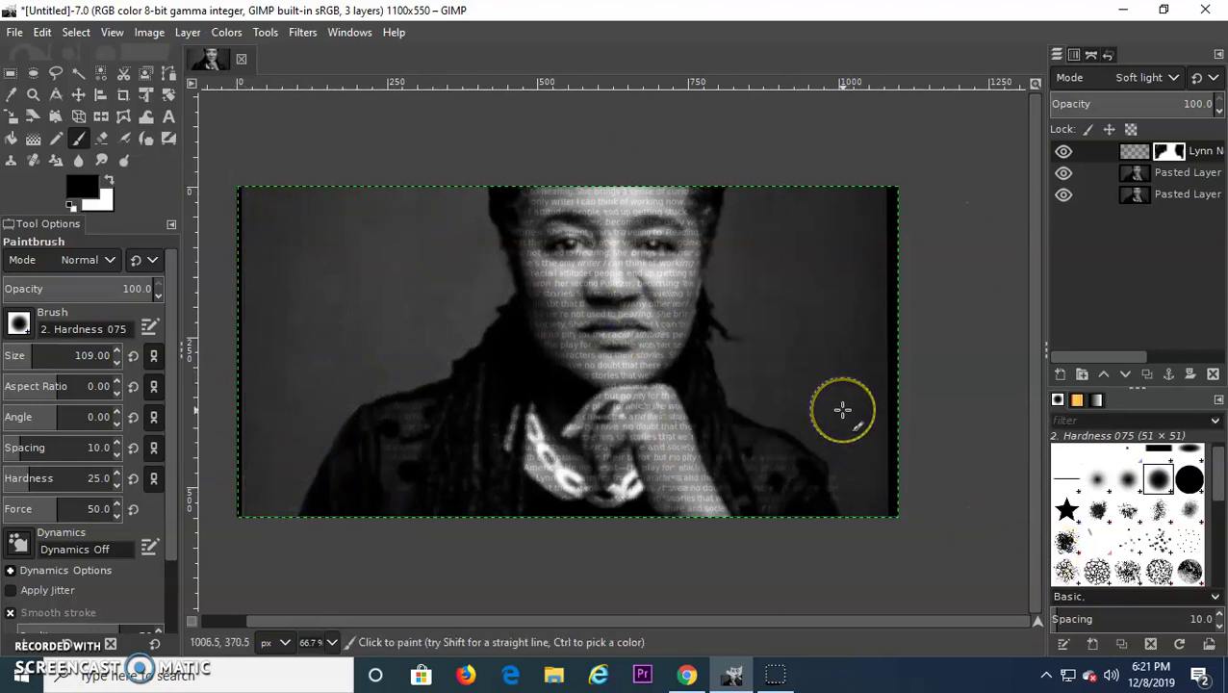
mouse_move(843, 411)
mouse_down()
mouse_move(502, 378)
mouse_move(266, 246)
mouse_move(282, 330)
mouse_move(639, 450)
mouse_move(778, 457)
mouse_move(789, 532)
mouse_move(835, 497)
mouse_up()
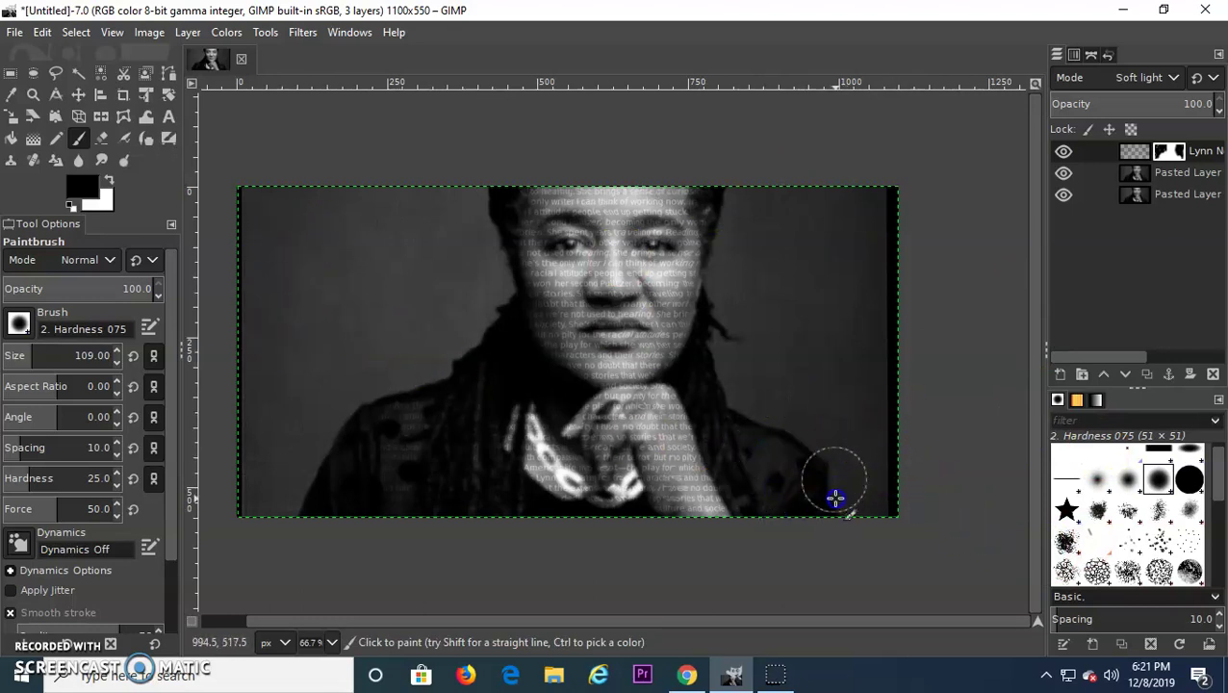
Add a new empty layer named 'color'
click(1175, 458)
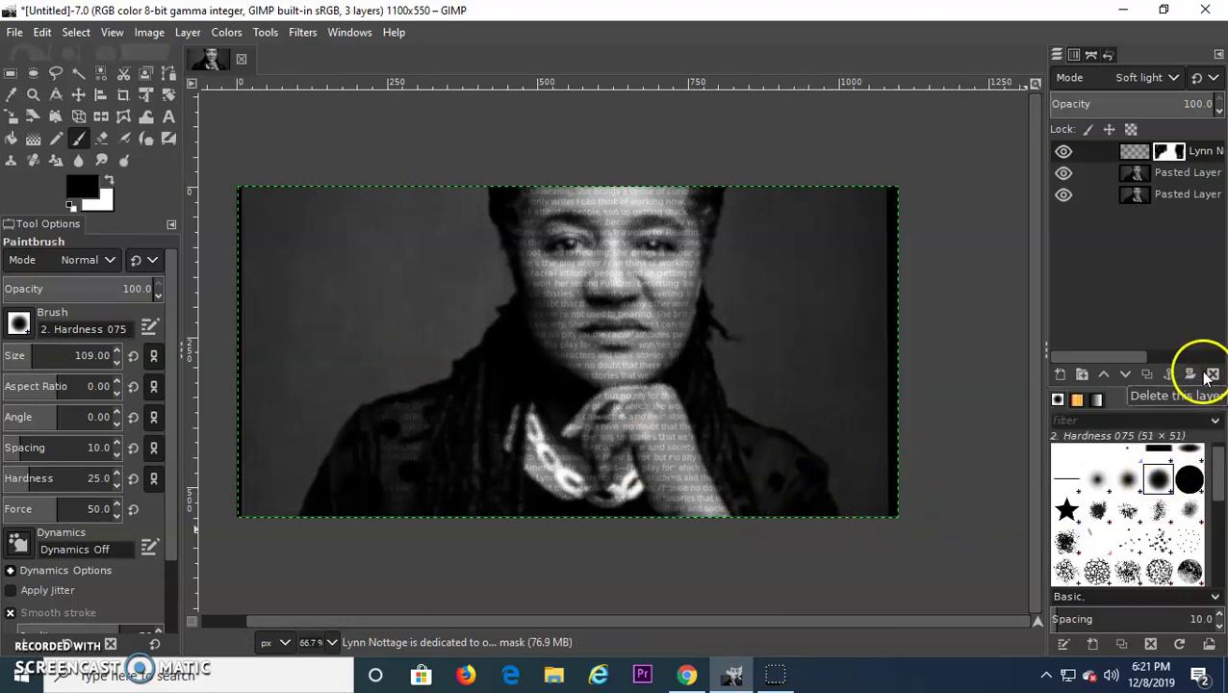
click(1059, 376)
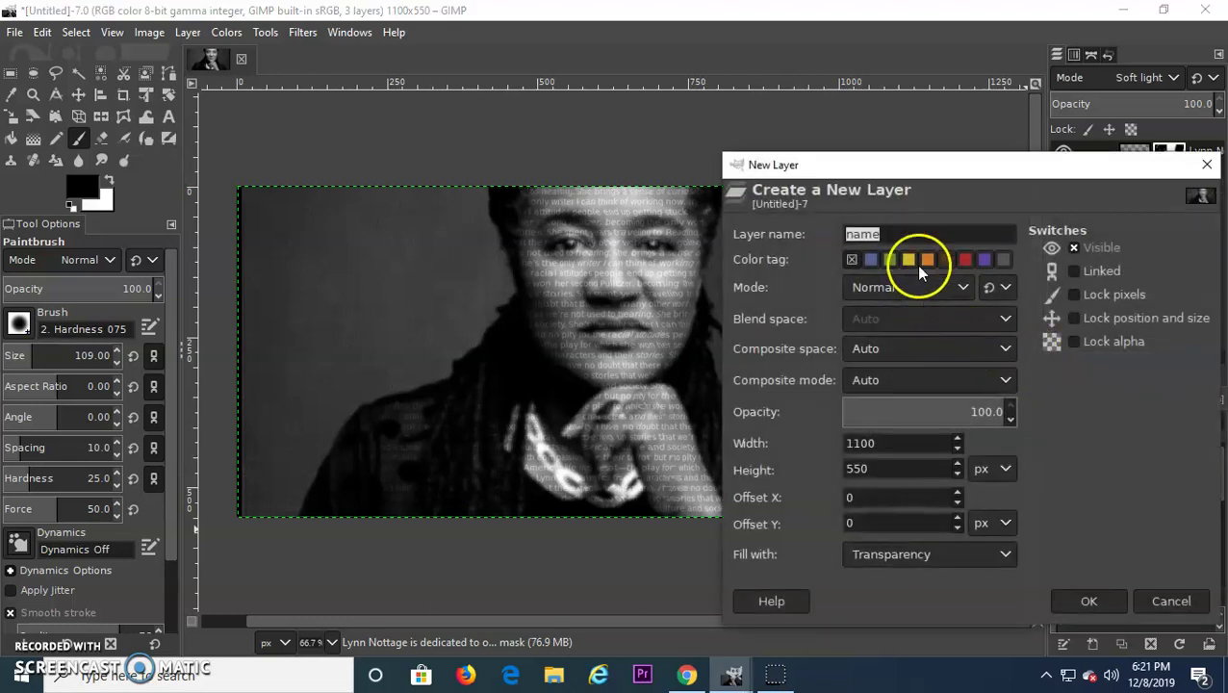
text(color)
key(Return)
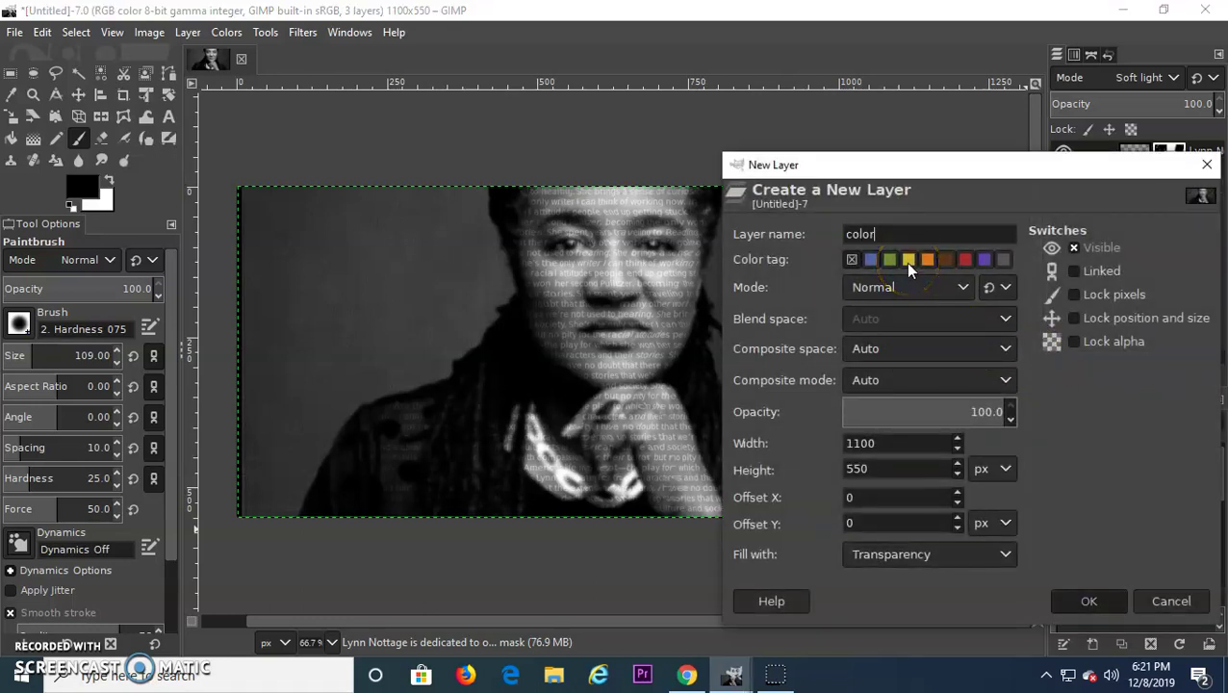
With the Gradient tool, set the foreground colour to bright pink
click(33, 139)
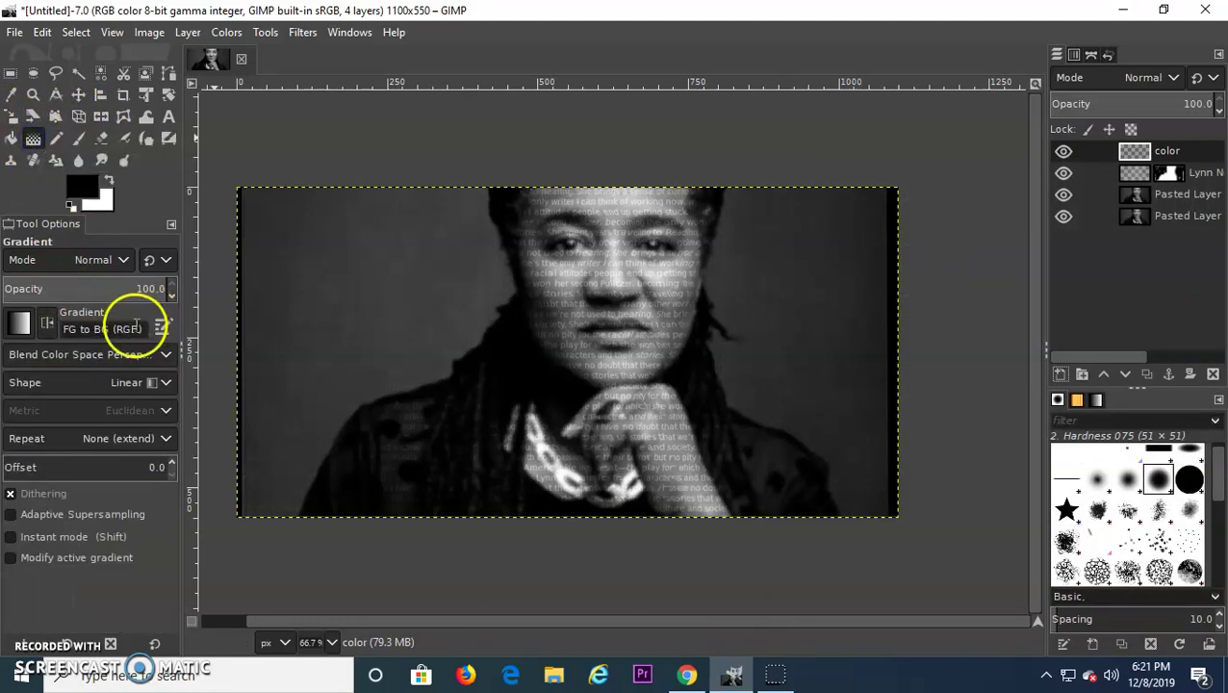
click(84, 202)
click(77, 187)
mouse_move(166, 114)
mouse_down()
mouse_move(166, 102)
mouse_move(166, 119)
mouse_up()
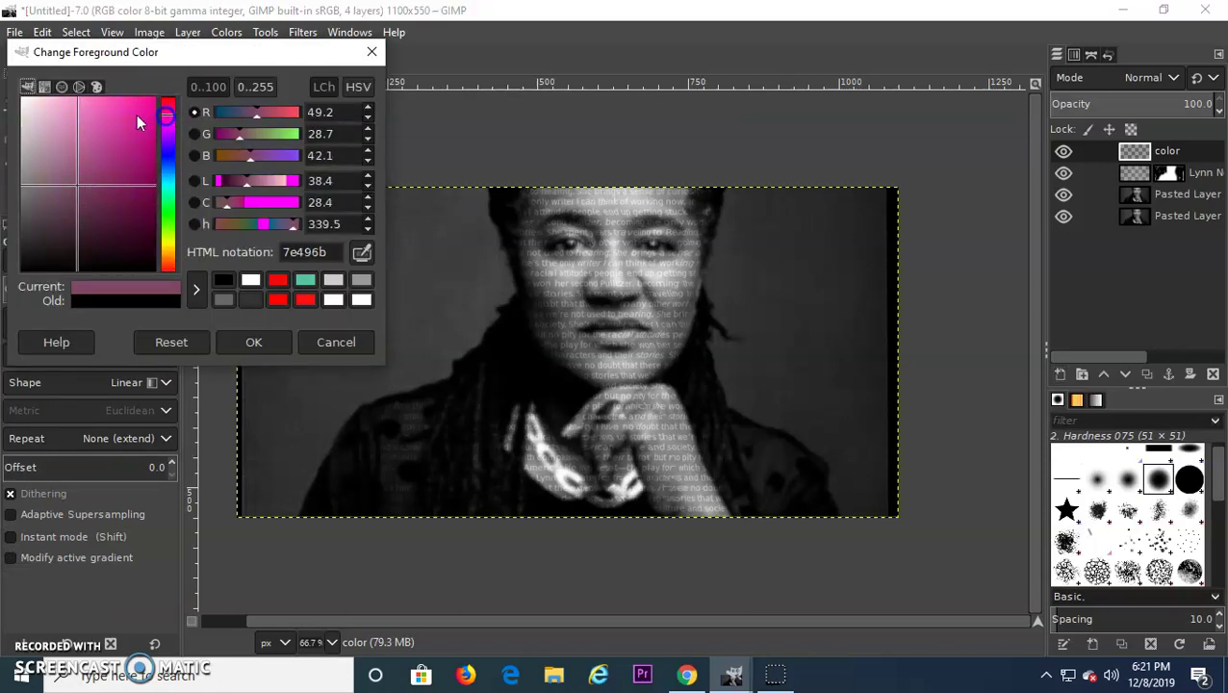
click(129, 112)
click(253, 342)
Set the background to vivid blue and drag a diagonal pink-to-blue gradient across the layer
click(101, 207)
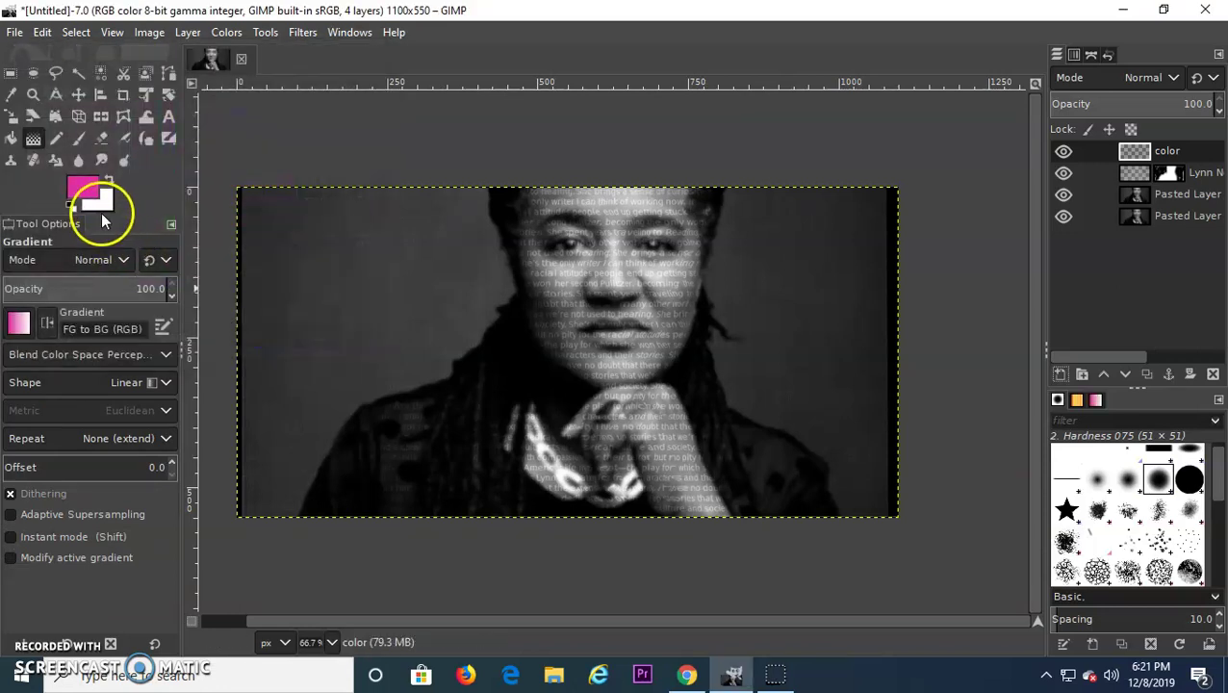
click(106, 205)
drag(256, 155, 279, 155)
mouse_move(145, 158)
mouse_down()
mouse_move(138, 121)
mouse_move(178, 168)
mouse_up()
click(264, 344)
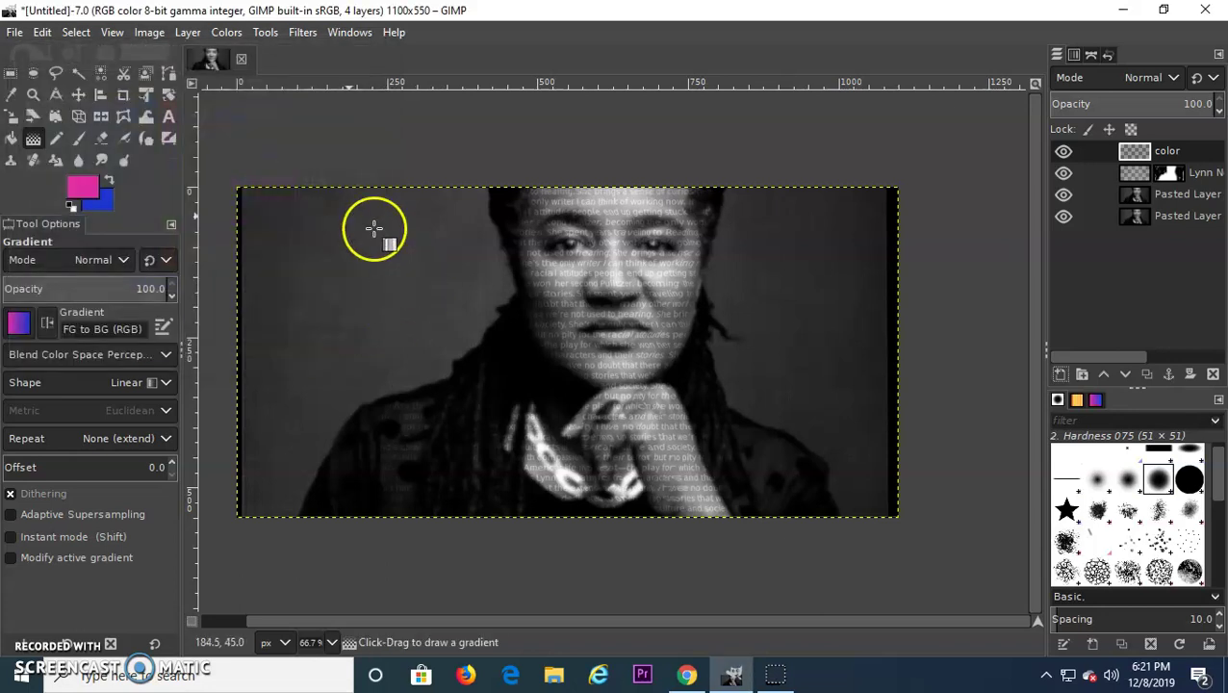
drag(256, 204, 853, 475)
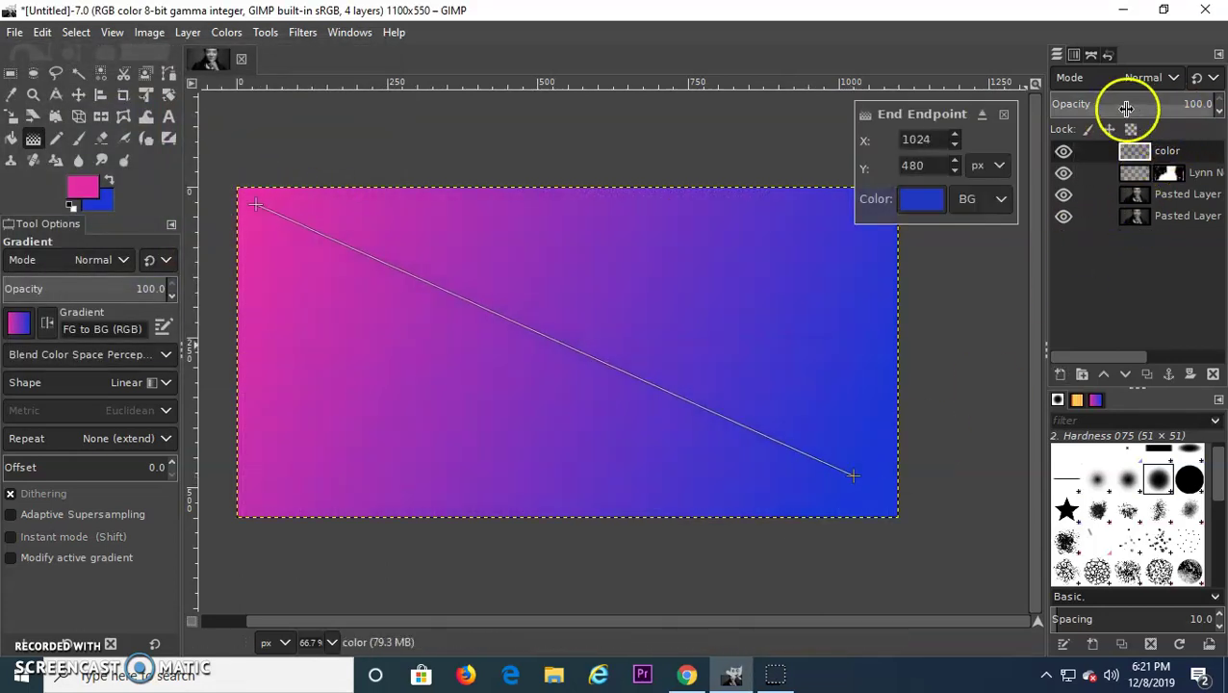
Set the gradient layer's blend mode to HSL Color
click(1116, 80)
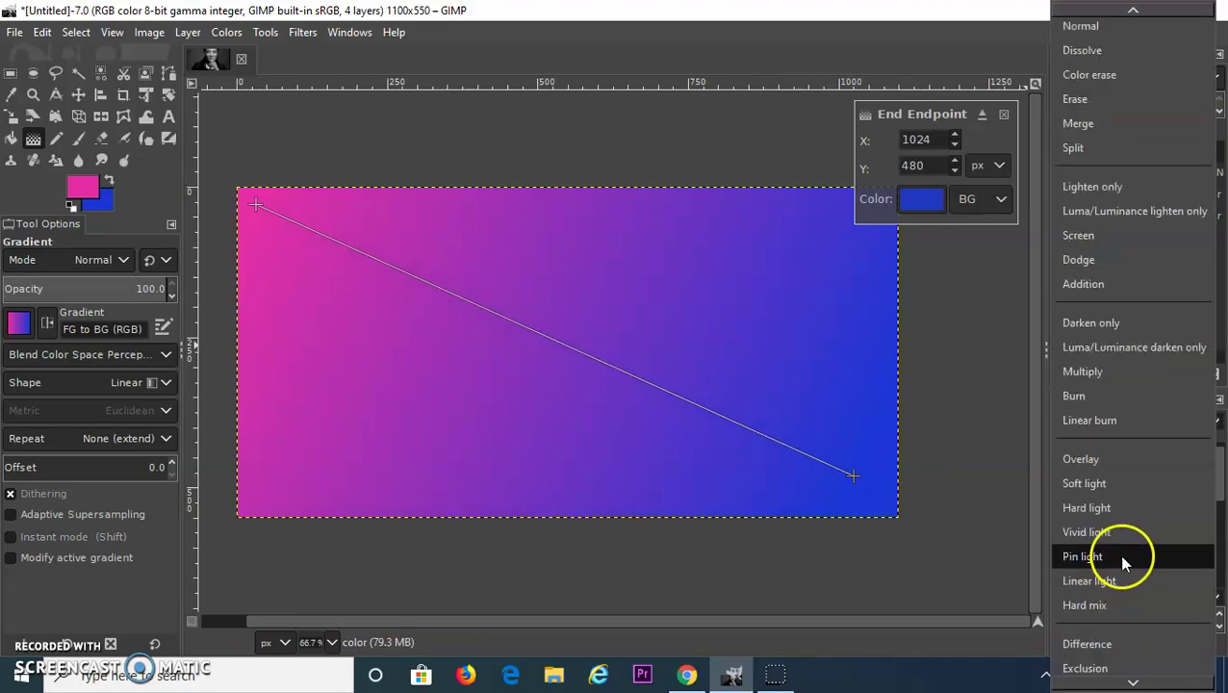
scroll(1158, 495, down, 3)
scroll(1157, 496, down, 3)
click(1129, 568)
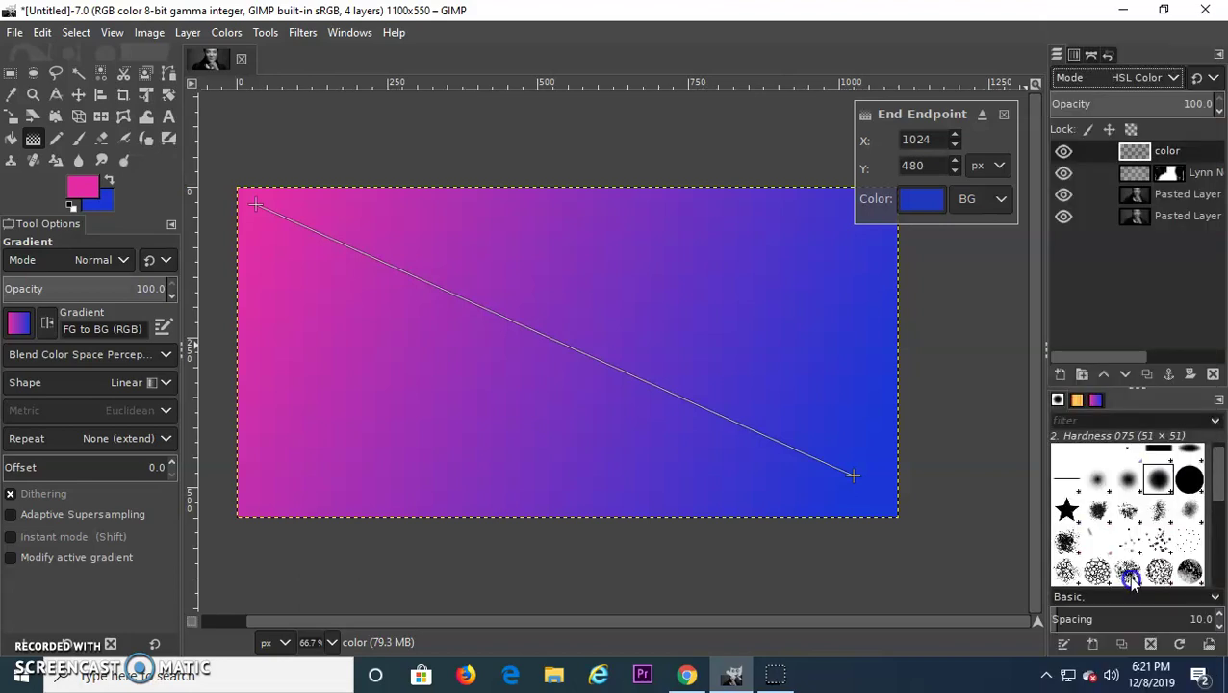
click(1004, 115)
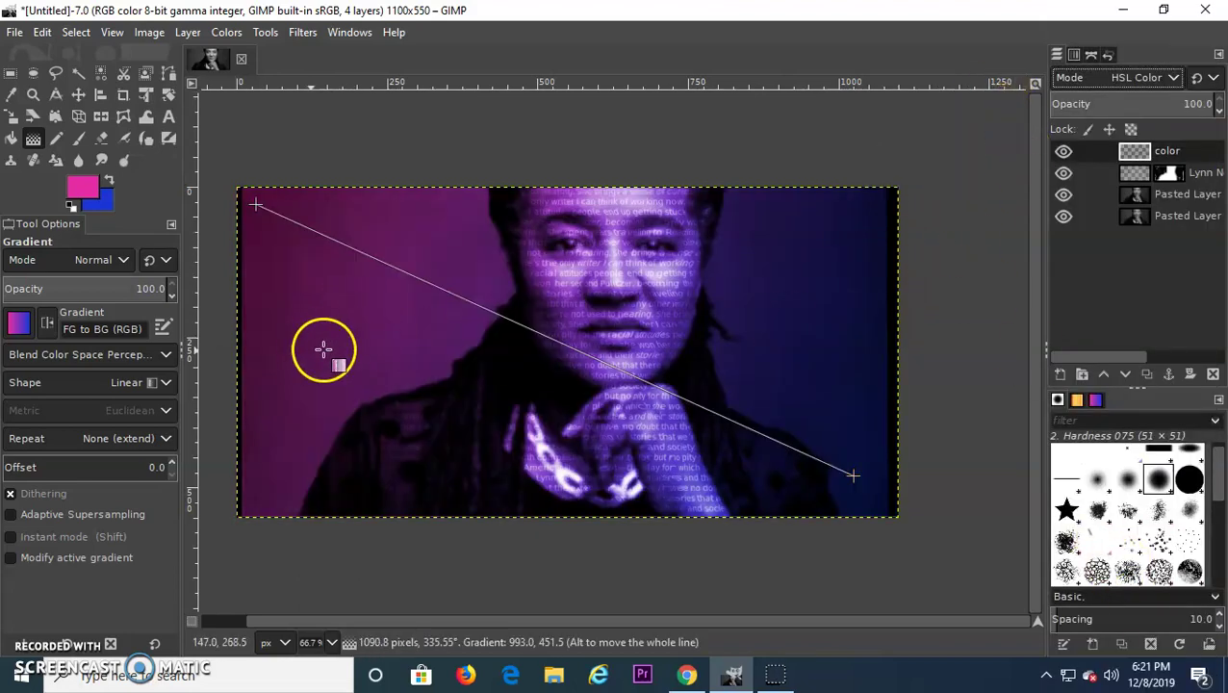
click(1059, 375)
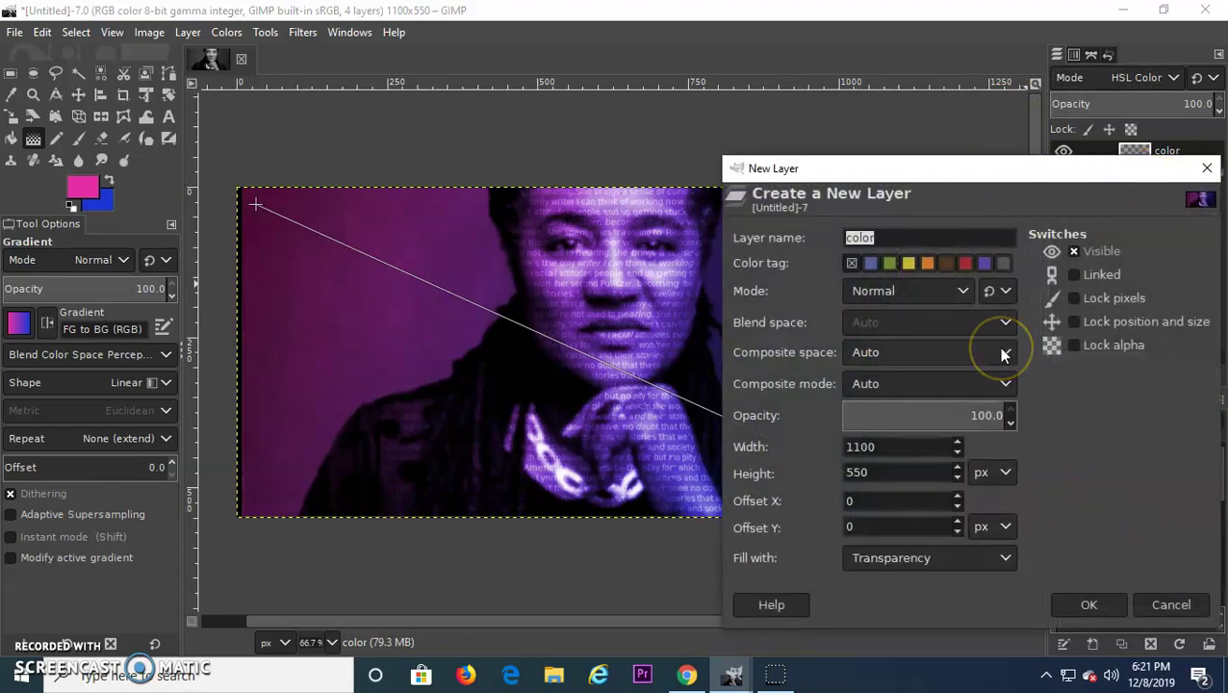
Add a border layer and draw a rectangle selection in Subtract mode, adjusting its corners
key(Return)
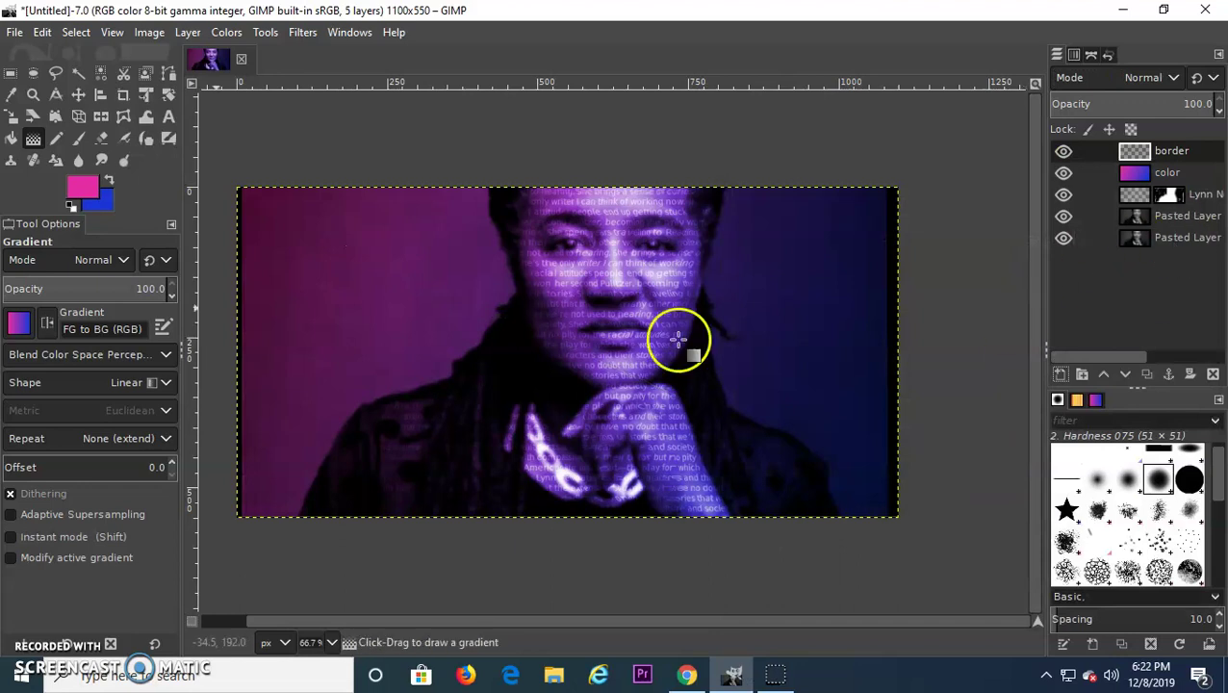
click(12, 75)
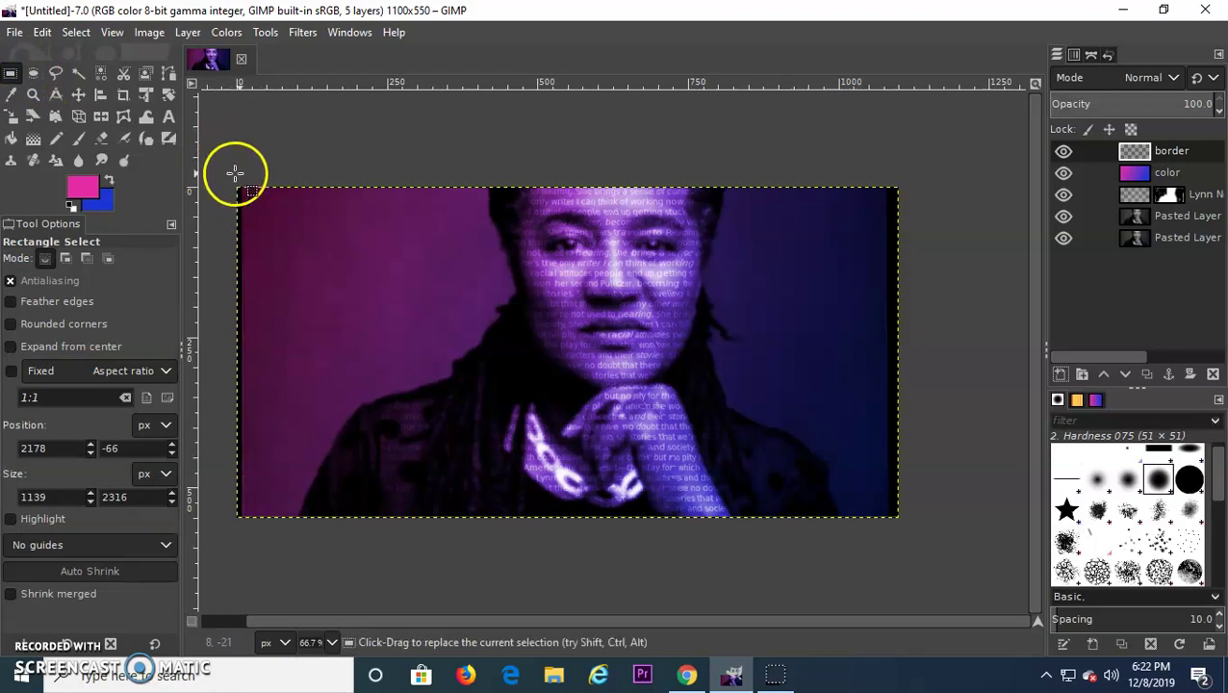
drag(222, 161, 910, 531)
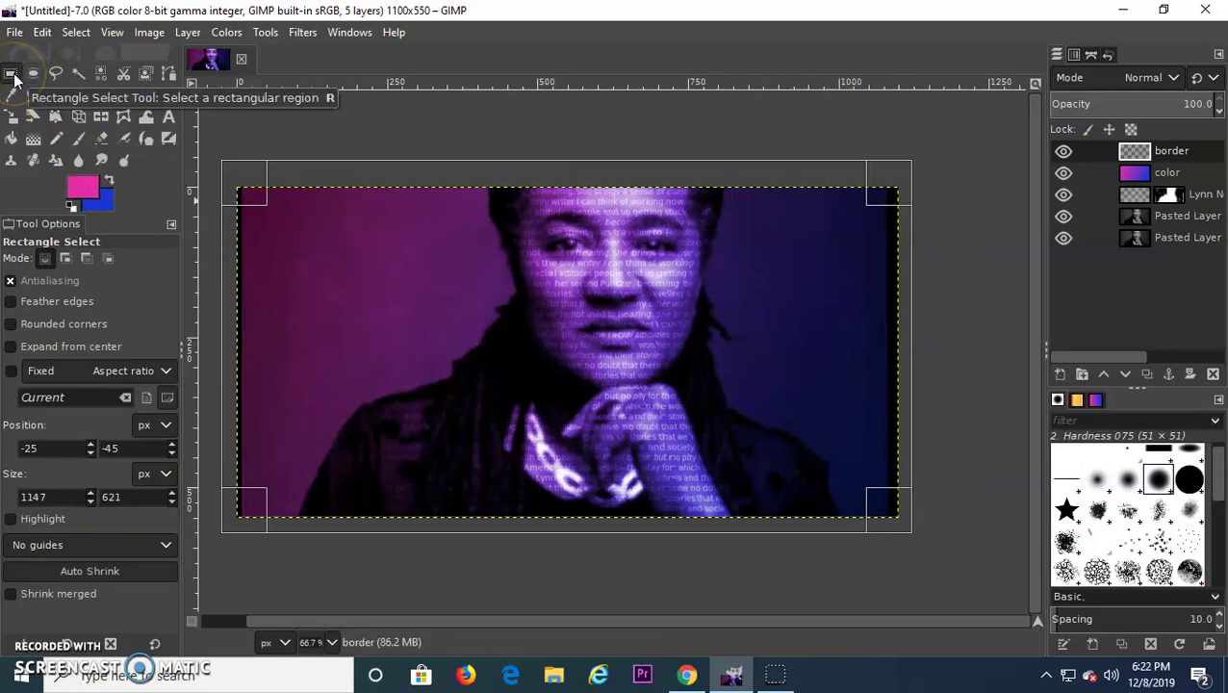
click(87, 259)
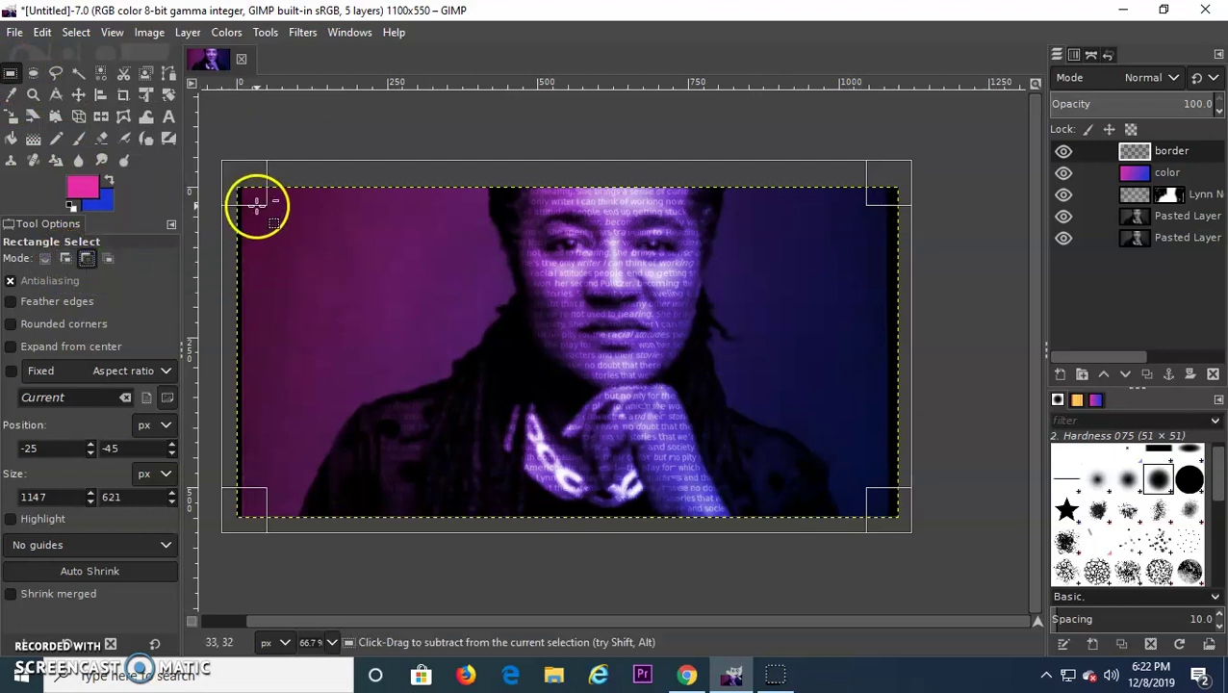
drag(250, 199, 269, 225)
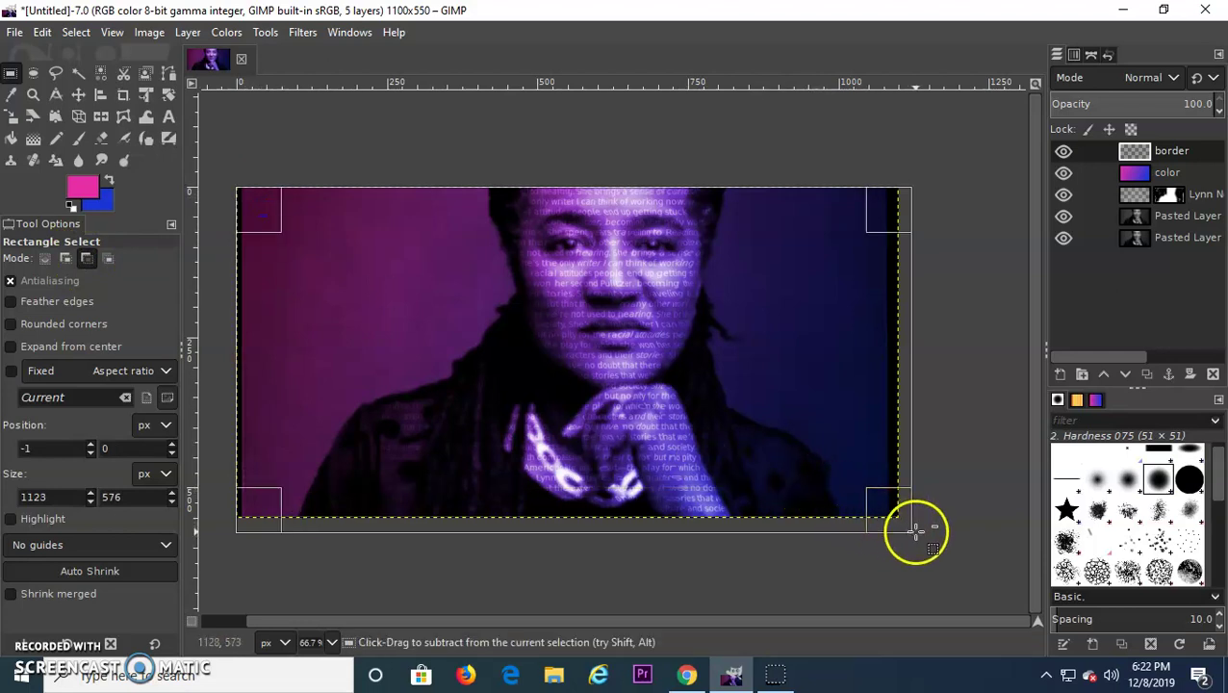
drag(905, 523, 895, 512)
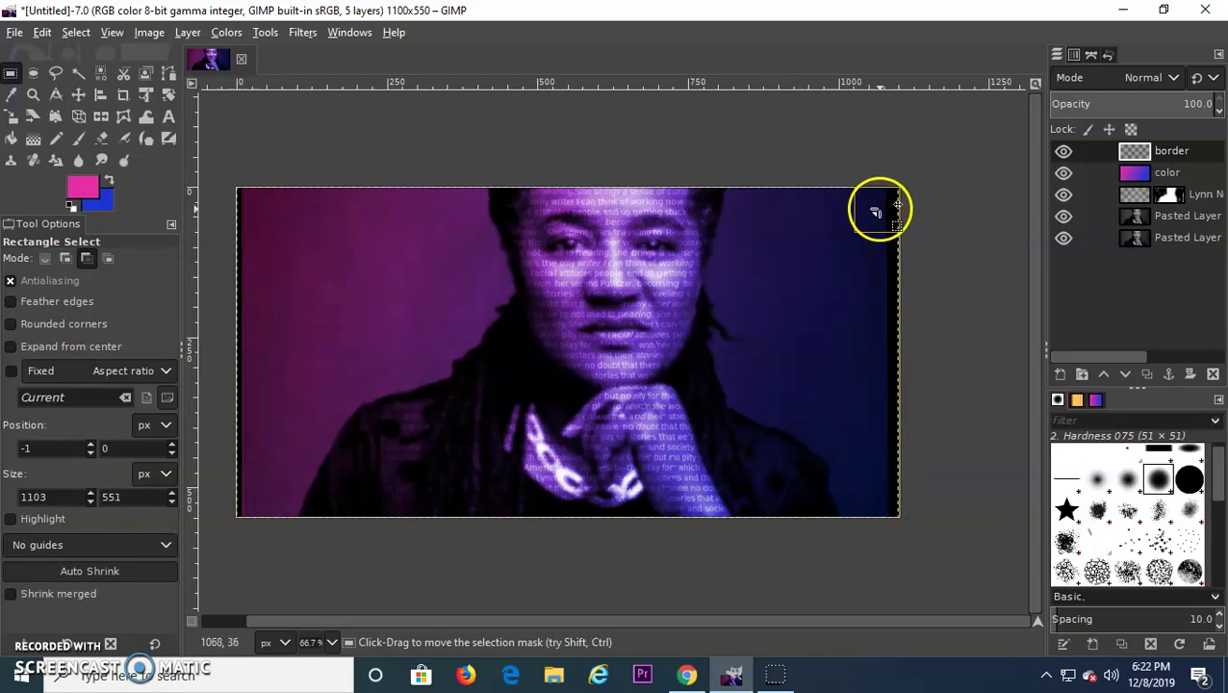
drag(877, 206, 855, 223)
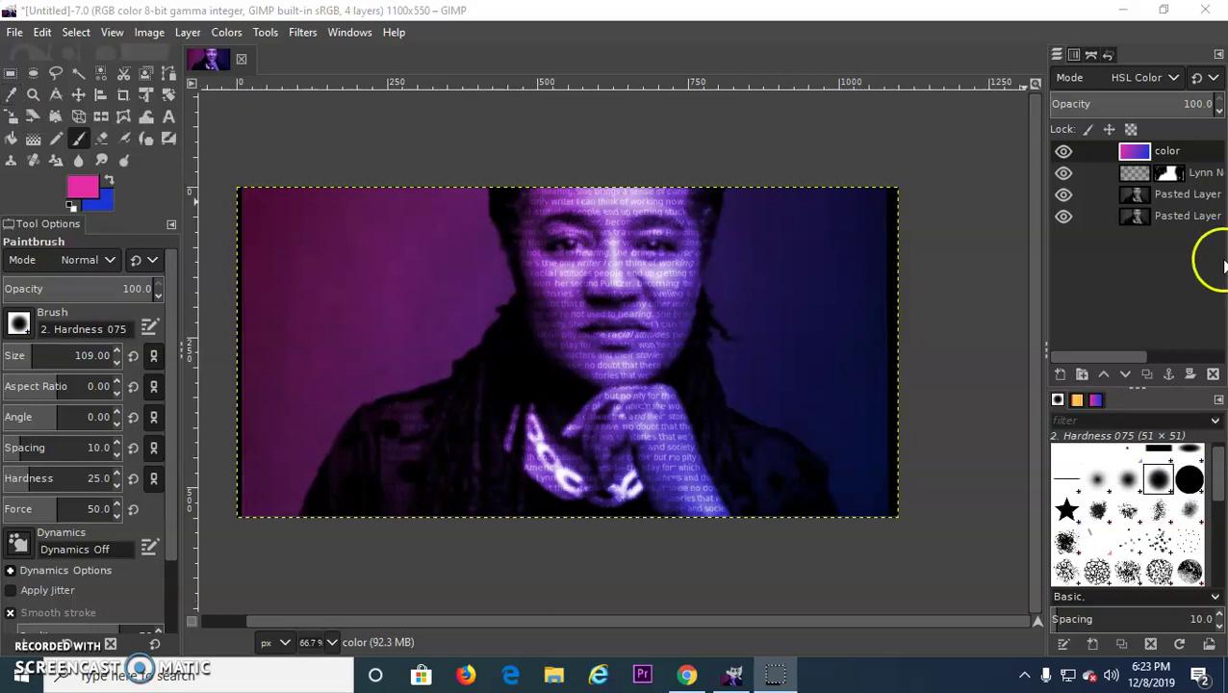
Add a border layer, select an inset rectangle, and invert the selection
click(1060, 374)
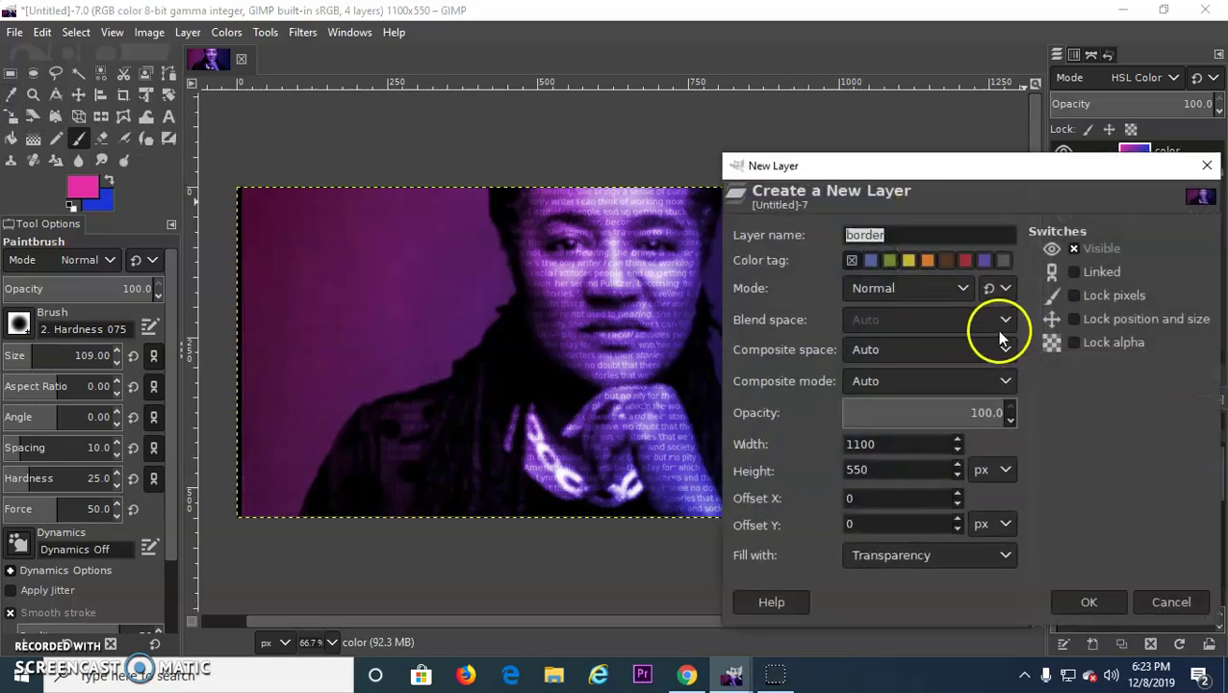
key(Return)
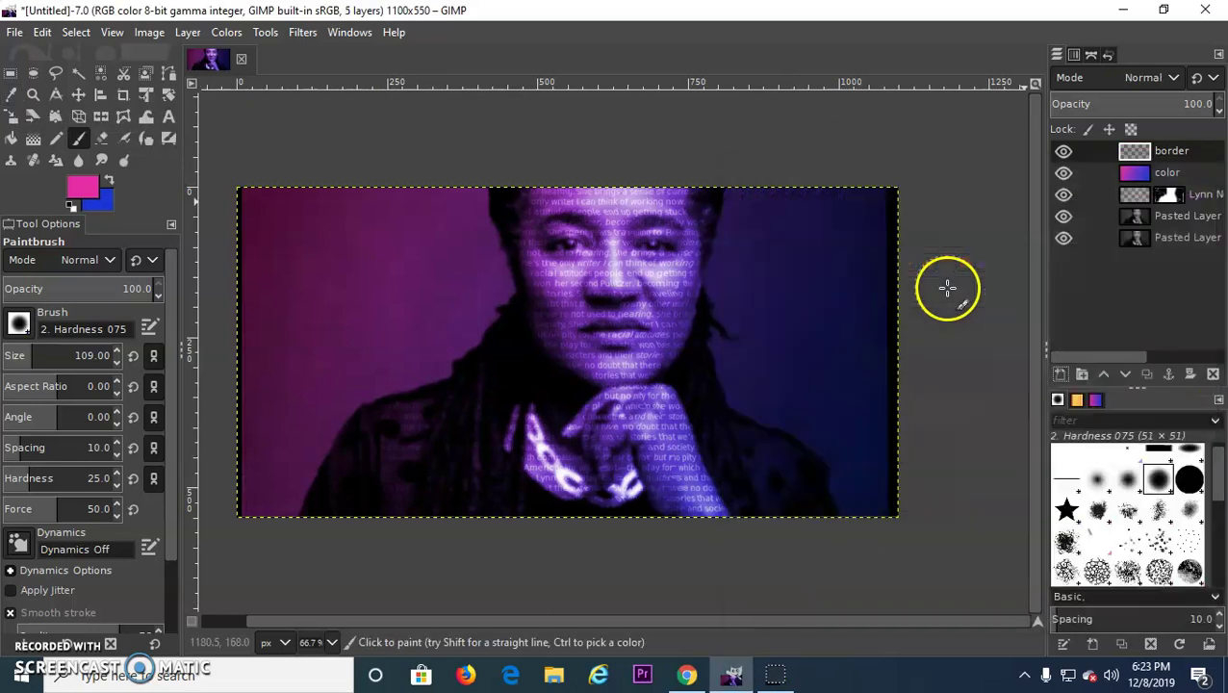
click(10, 74)
drag(256, 204, 878, 496)
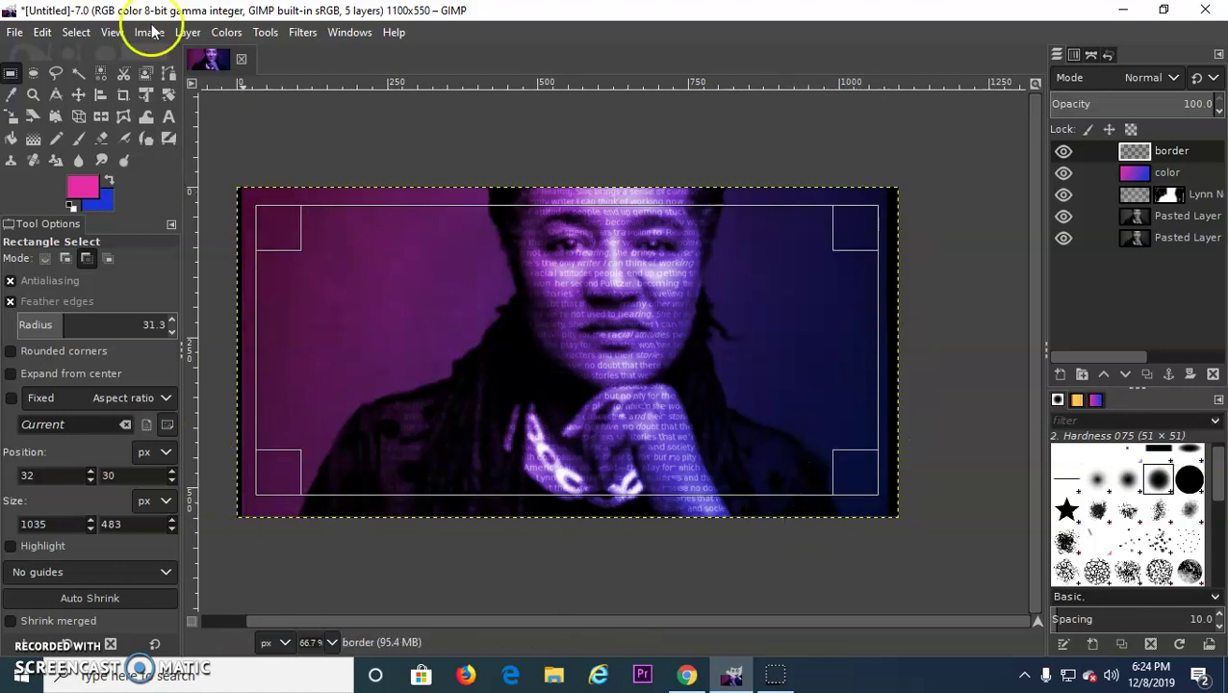
click(79, 35)
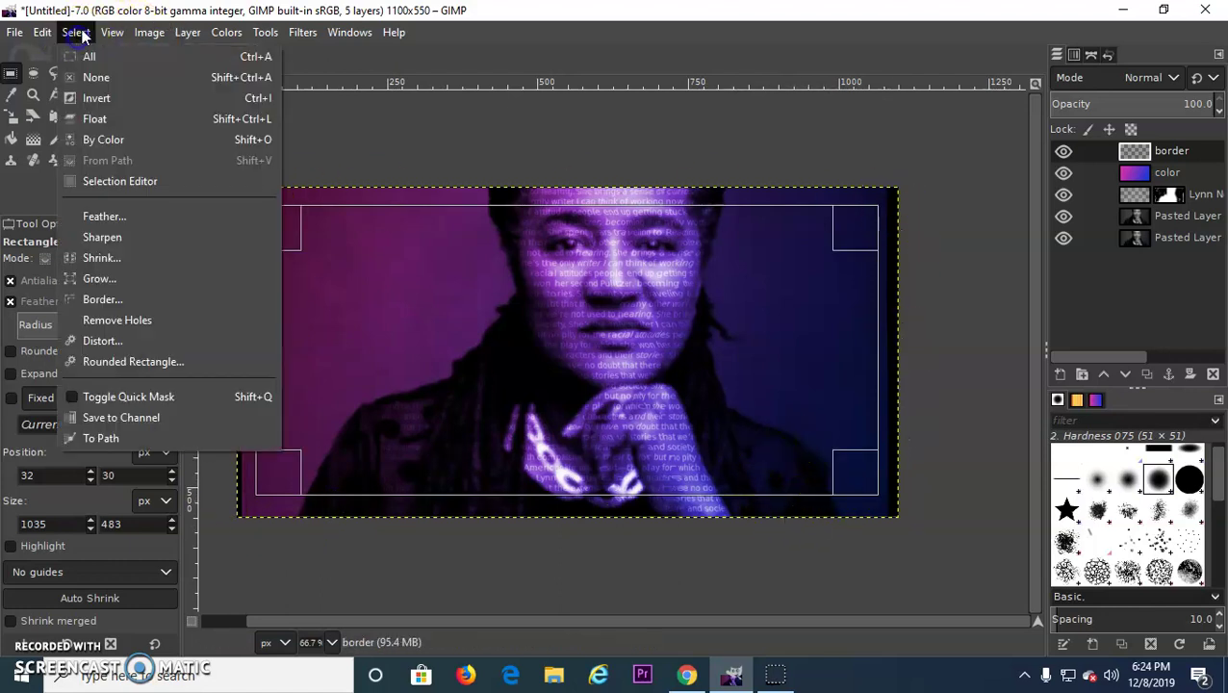
click(97, 101)
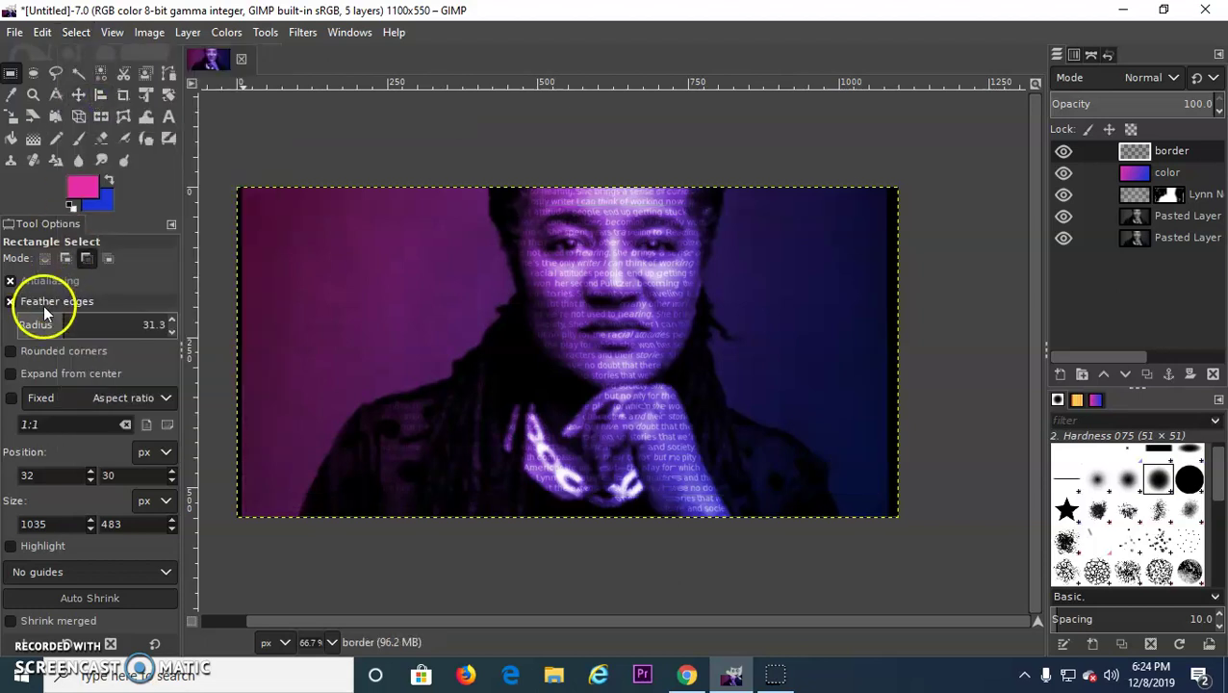
Fill the inverted outer-edge selection with the pink foreground colour
click(41, 35)
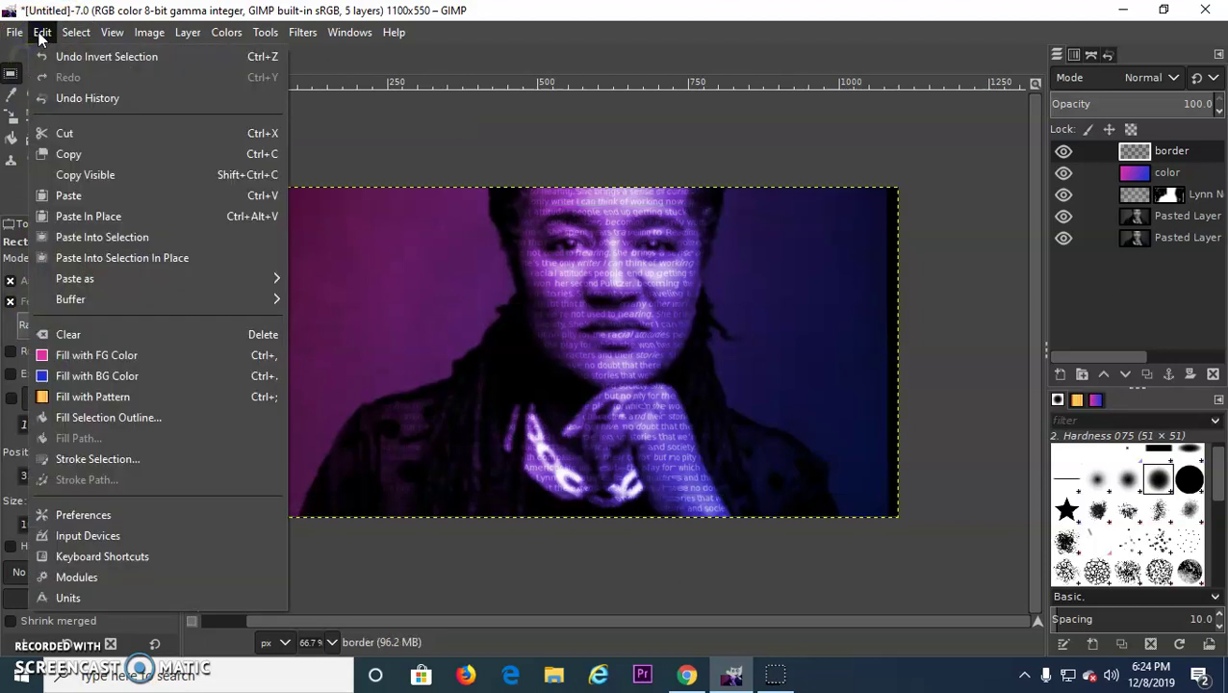
click(129, 354)
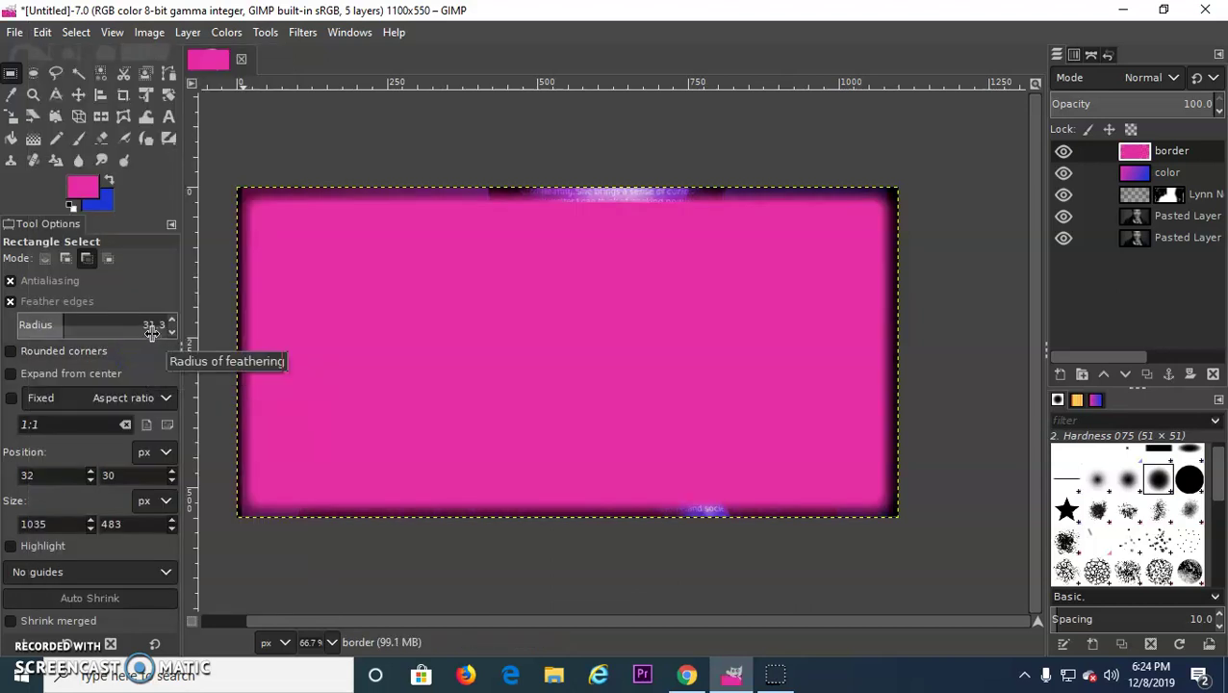
key(ctrl+z)
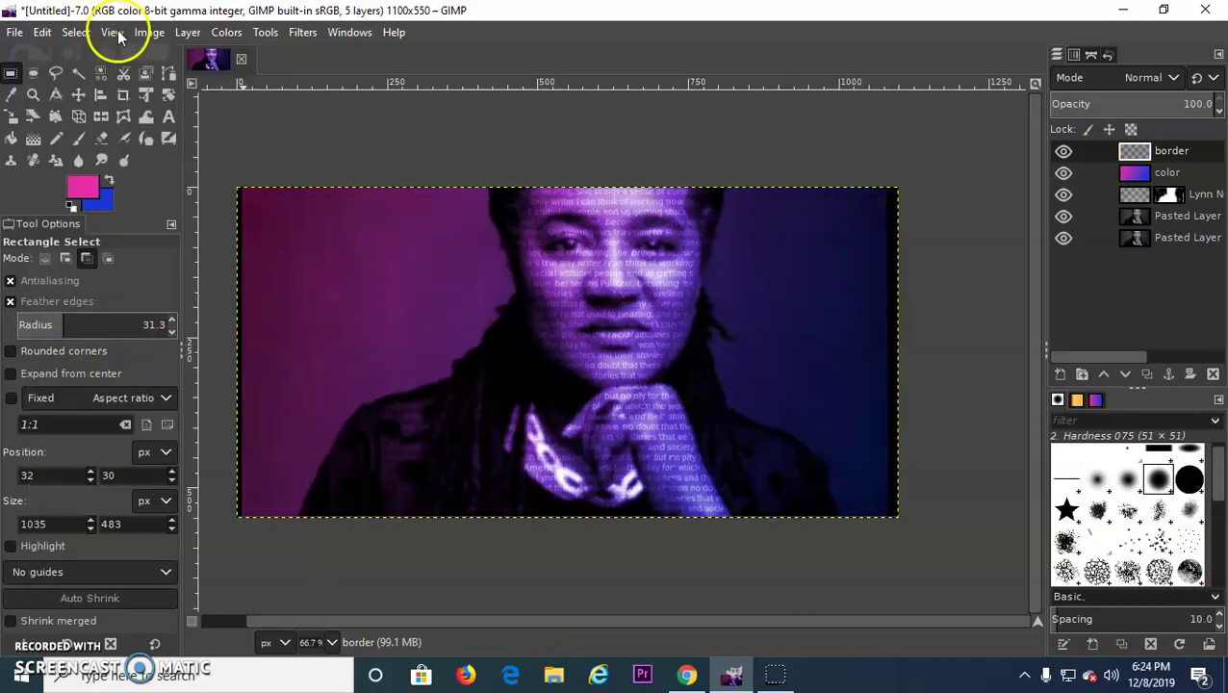
click(65, 37)
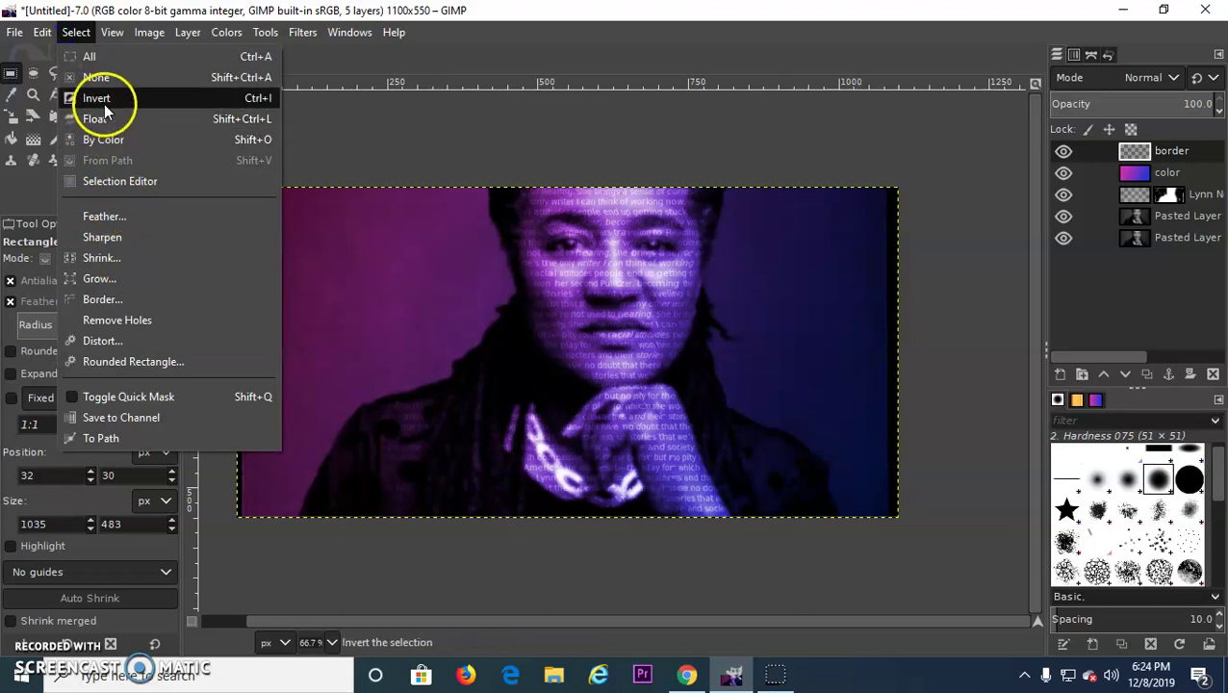
click(104, 102)
click(41, 33)
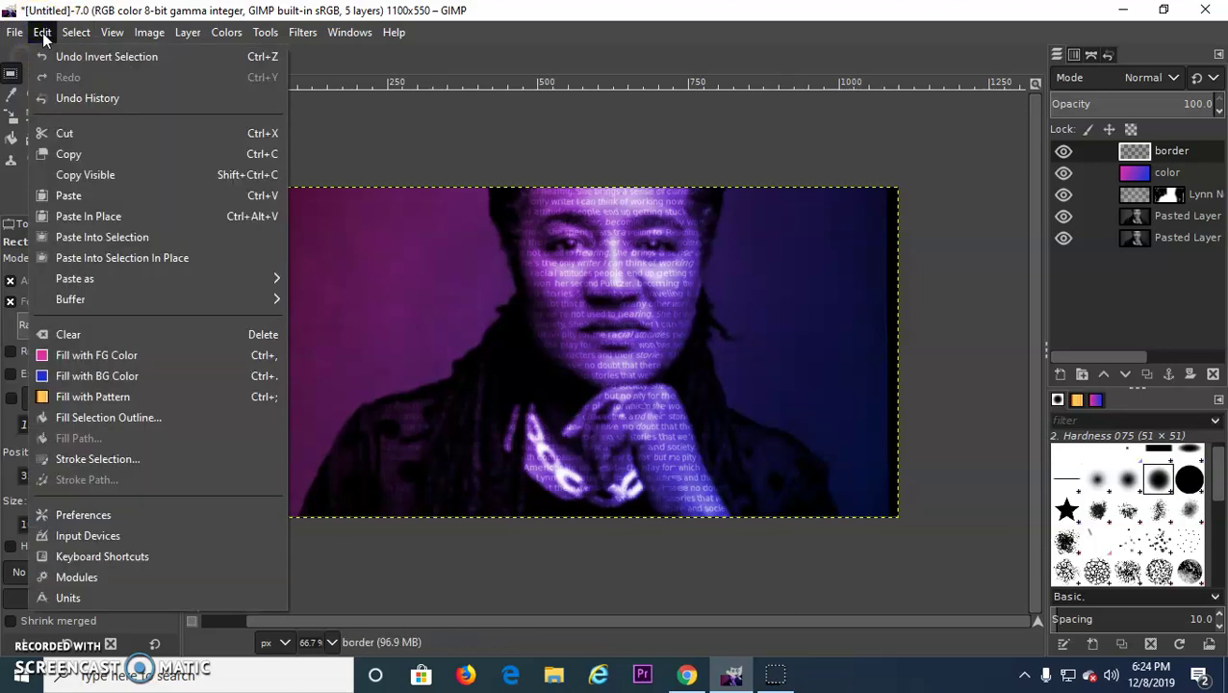
click(121, 353)
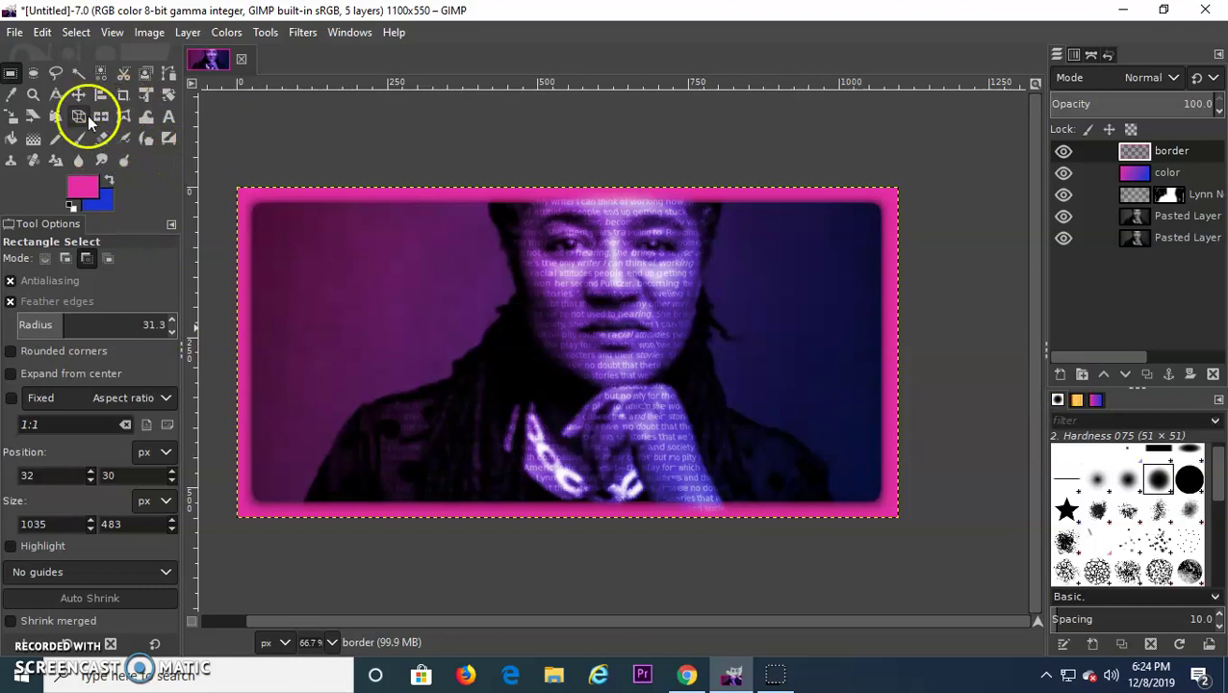
Pick the Text tool and select the name heading in the Time article in Chrome
click(169, 116)
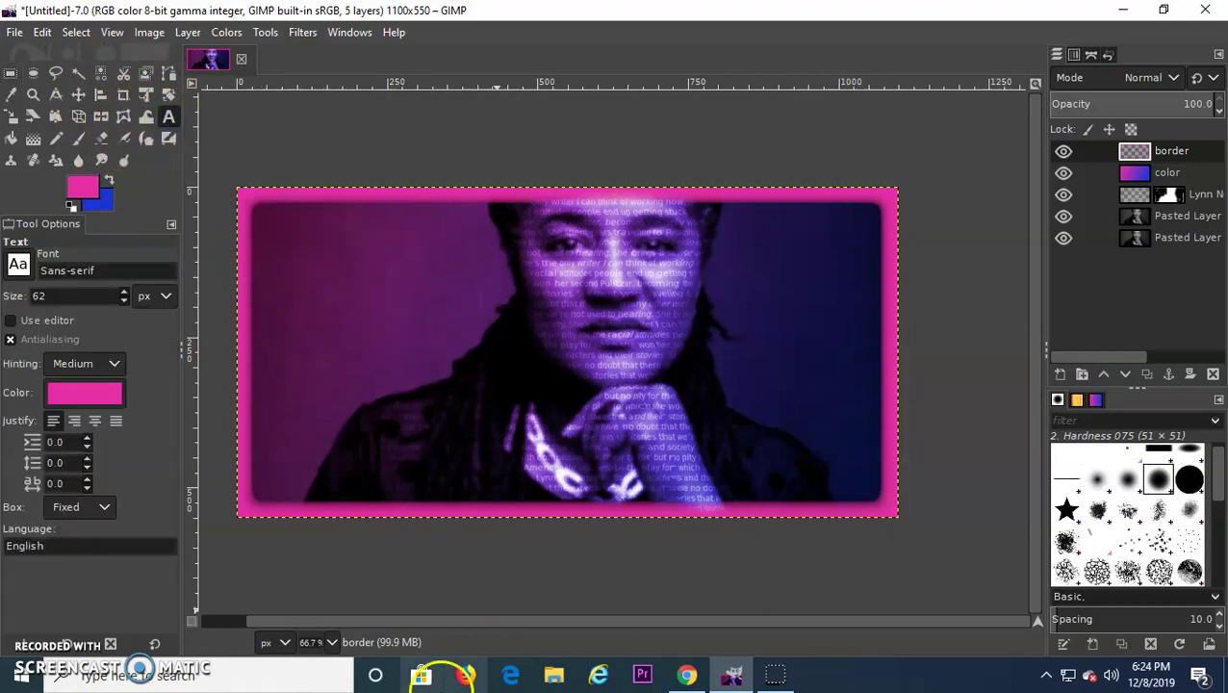
click(688, 674)
scroll(594, 297, up, 7)
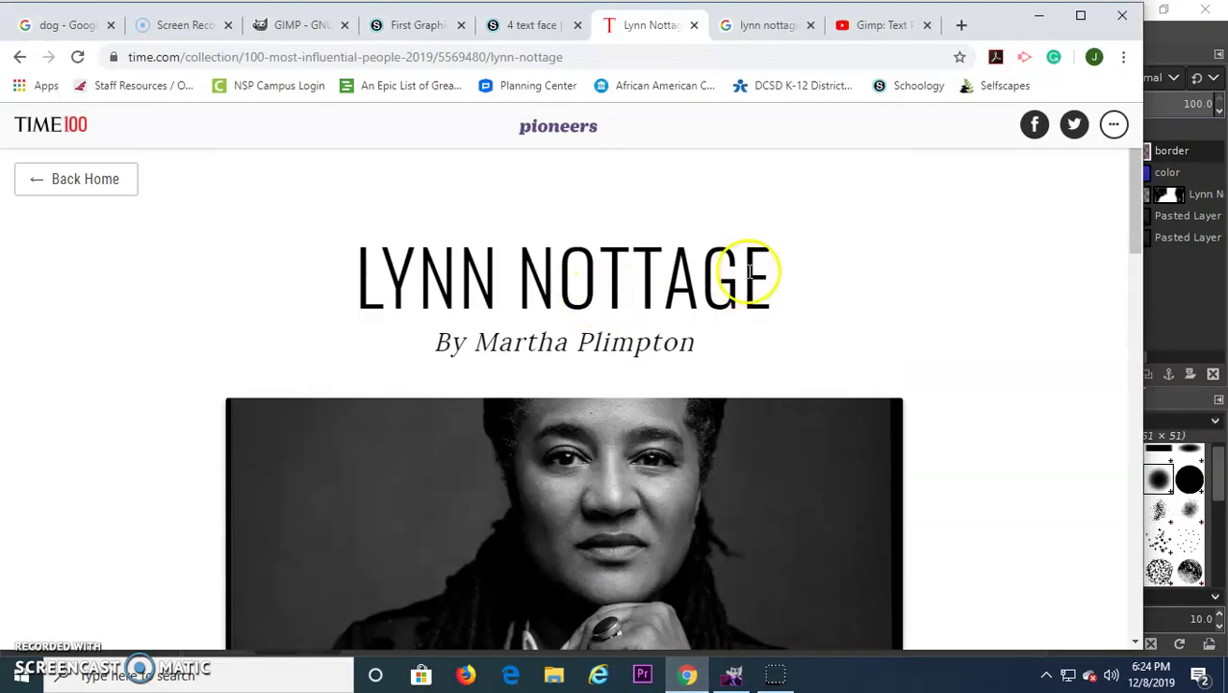
drag(770, 274, 359, 263)
key(ctrl+c)
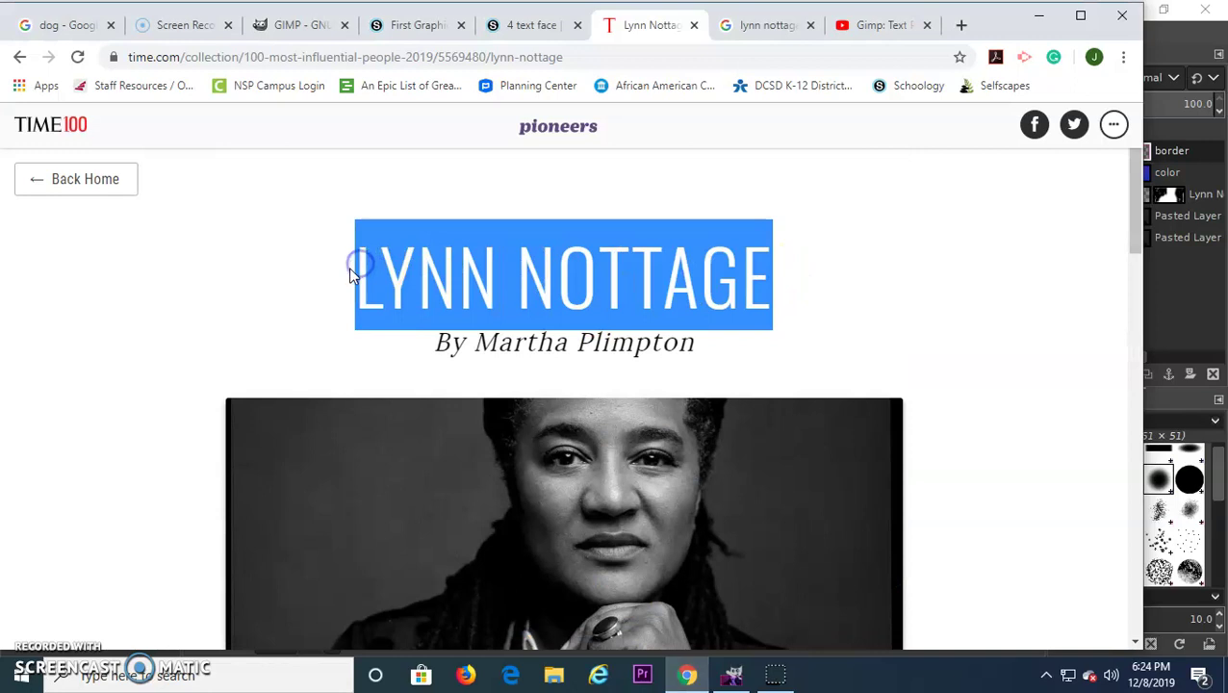
click(736, 672)
Paste the name into a top-left text box as pink 62 px Sans-serif capitals
drag(274, 224, 521, 317)
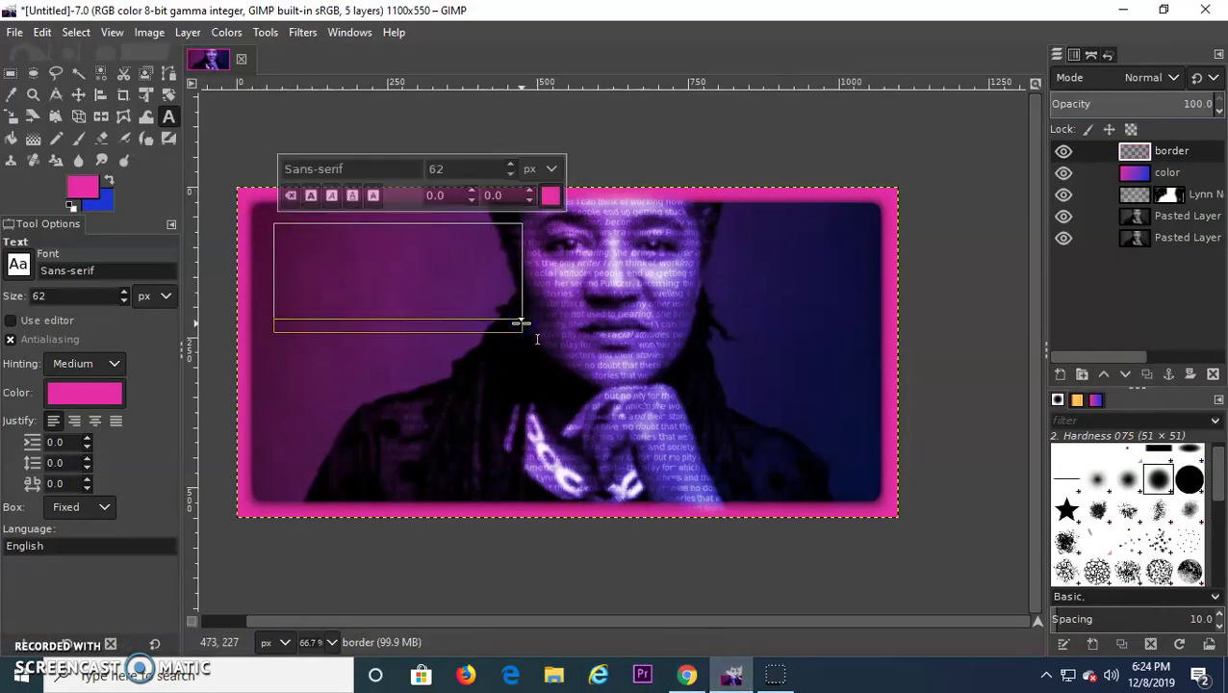
key(ctrl+v)
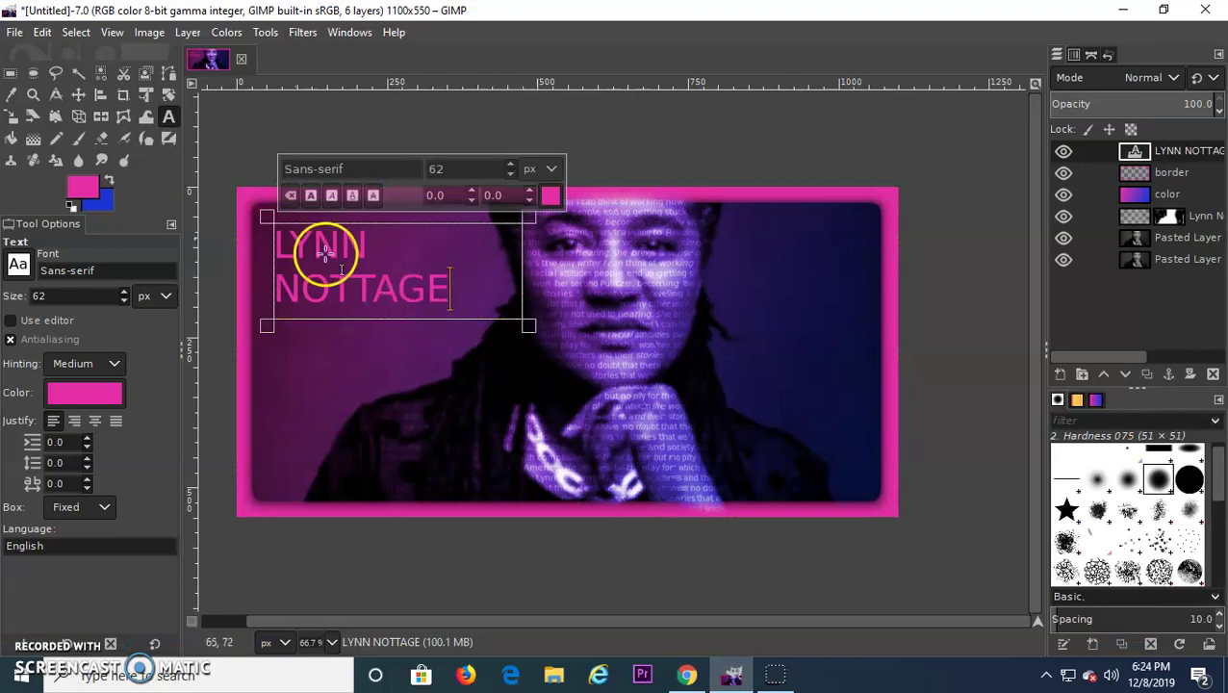
click(78, 94)
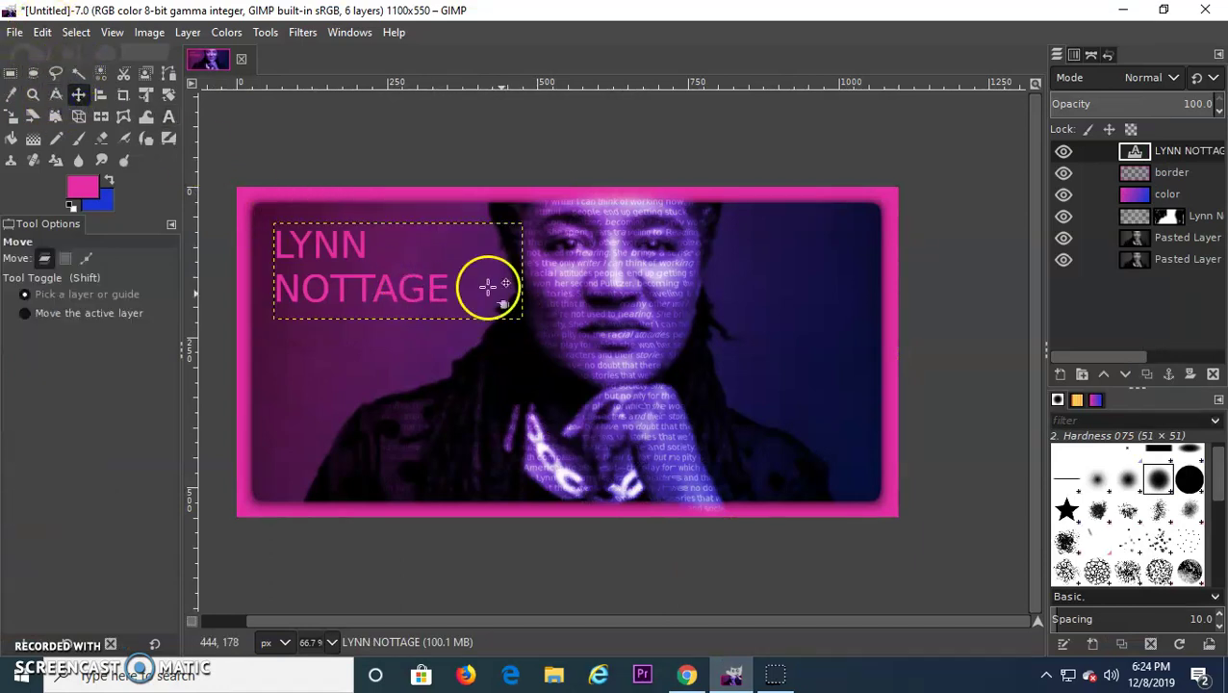
mouse_move(522, 220)
mouse_down()
mouse_move(521, 277)
mouse_move(529, 240)
mouse_up()
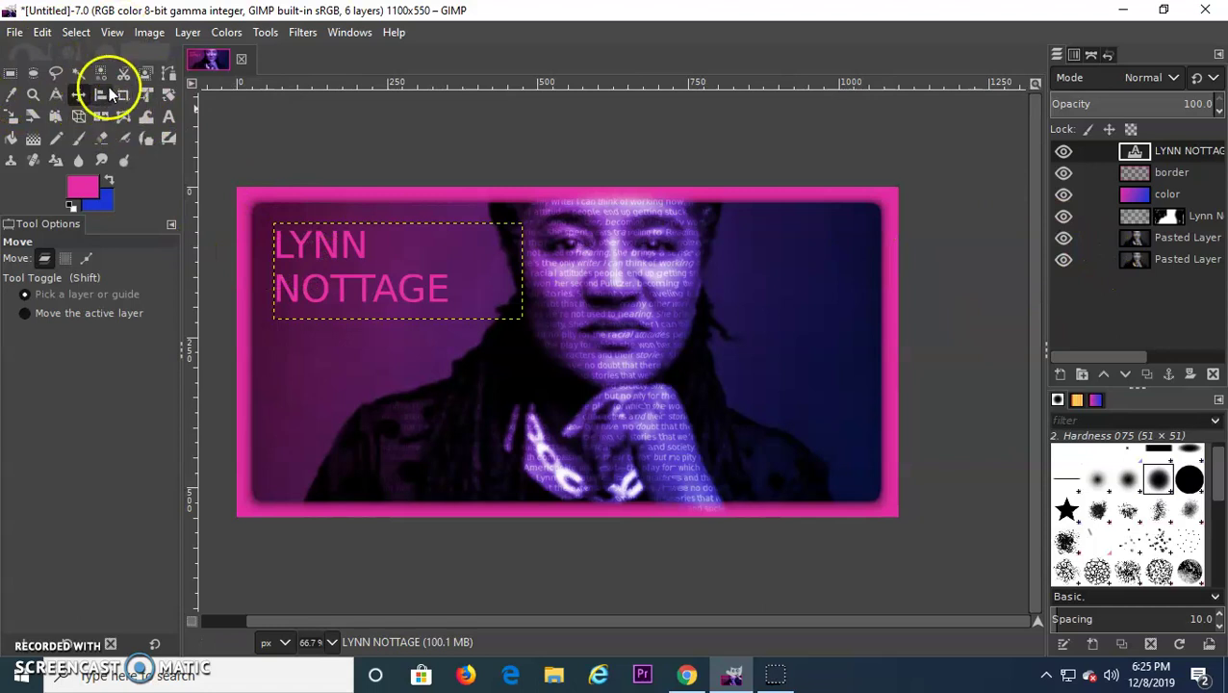
Anchor the floating selection and move the pink name text to the lower-left corner
click(170, 95)
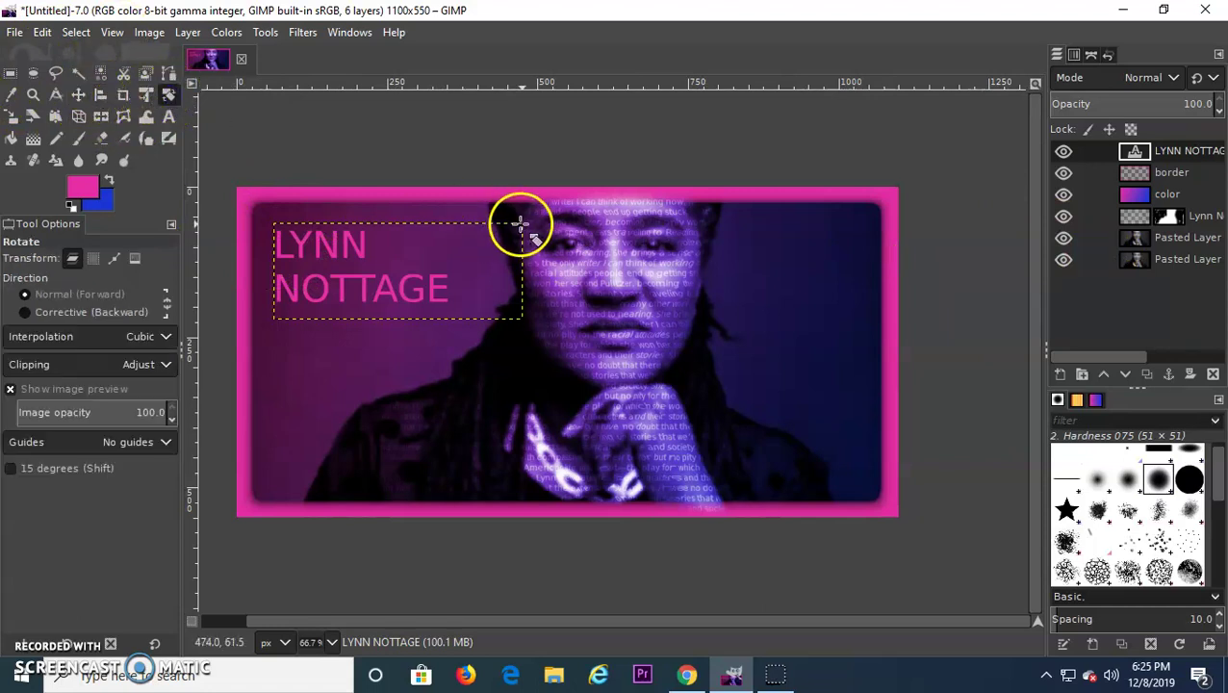
drag(502, 331, 434, 355)
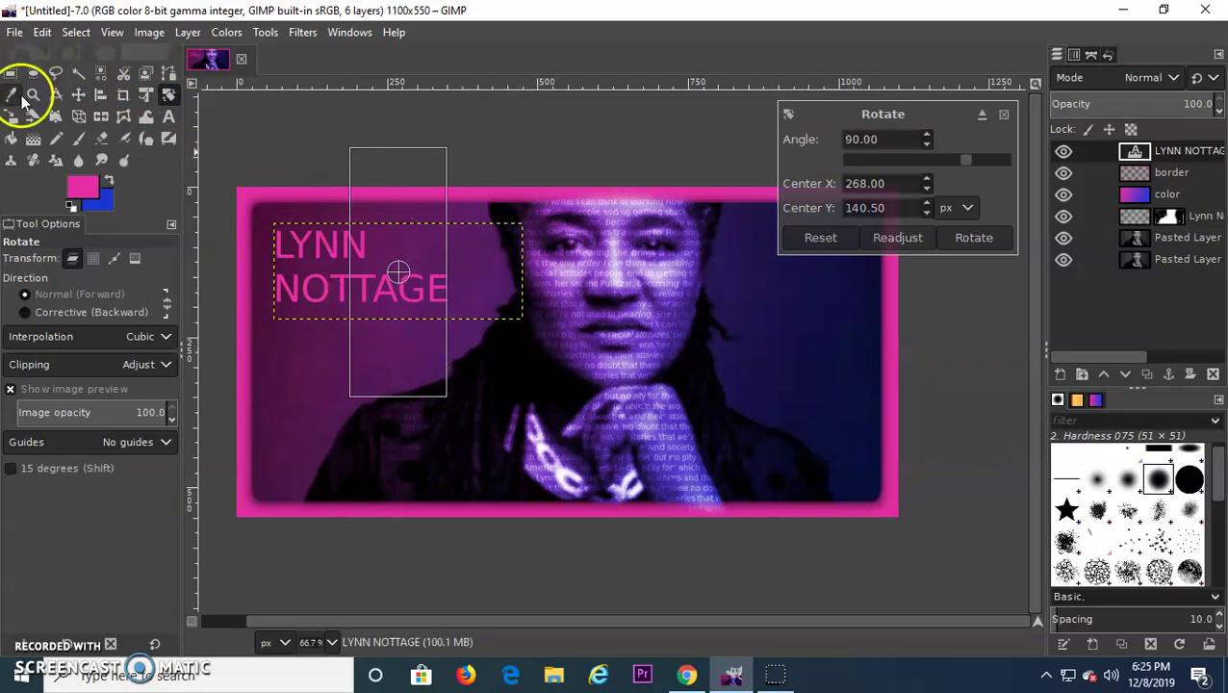
click(79, 96)
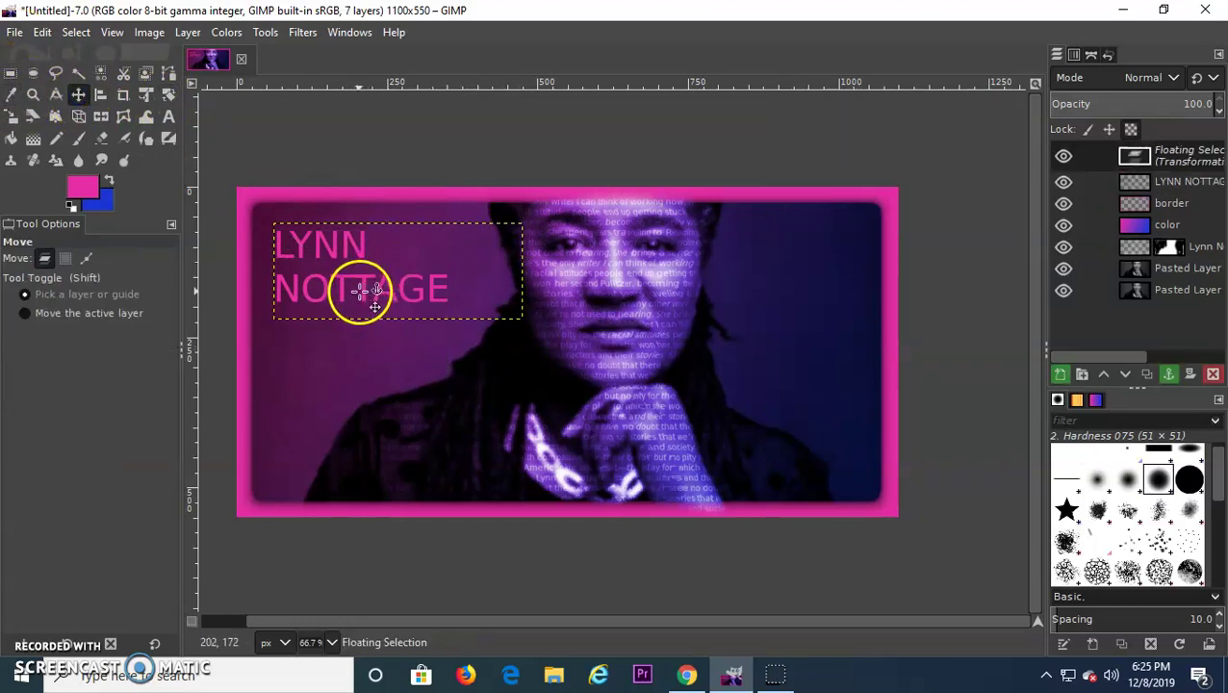
key(ctrl+h)
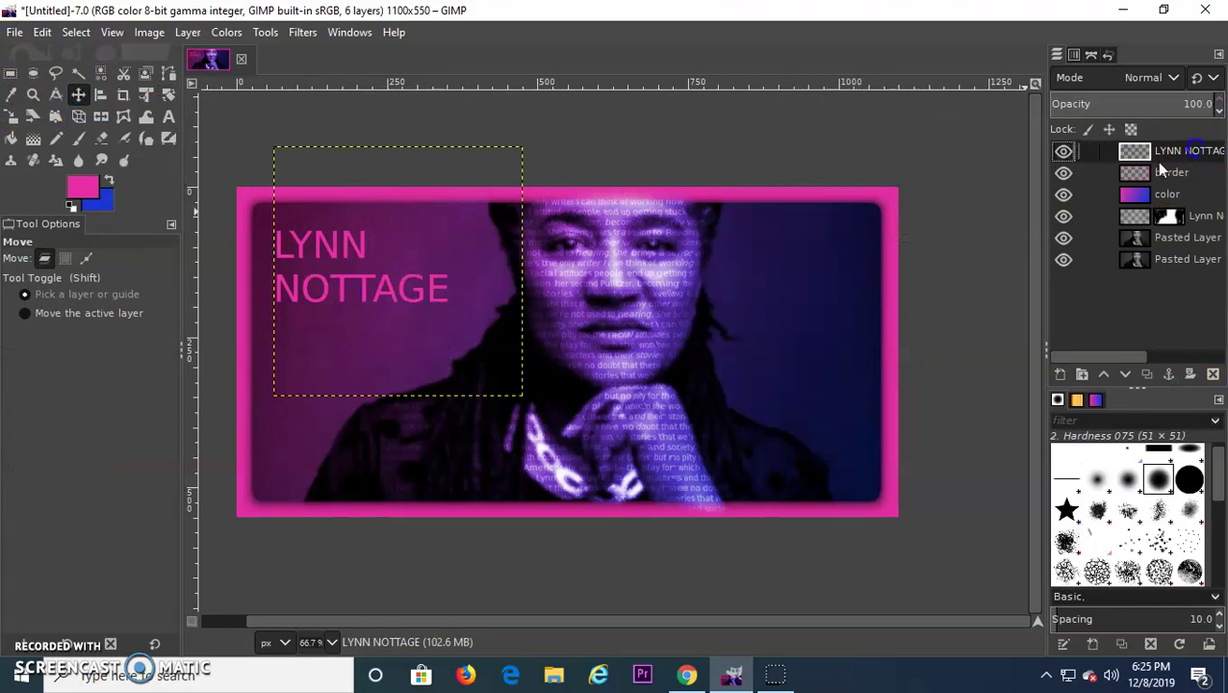
drag(324, 294, 315, 471)
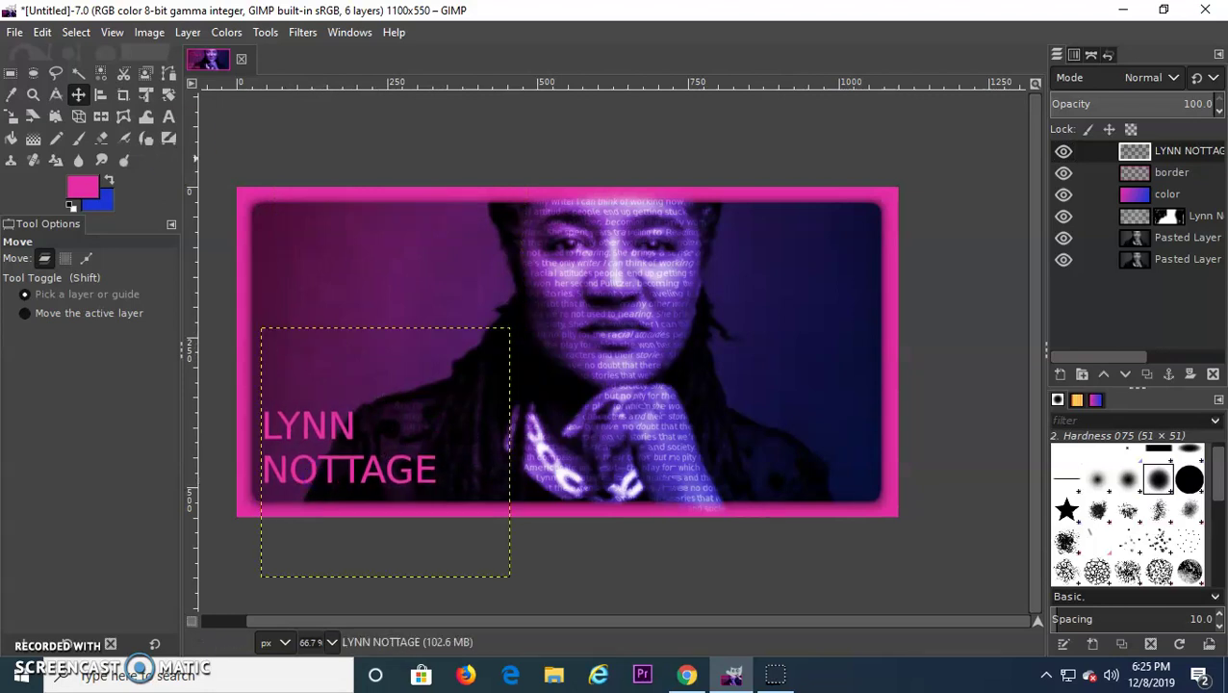
click(14, 32)
Export the image to the Desktop as 'text face.jpg'
click(90, 310)
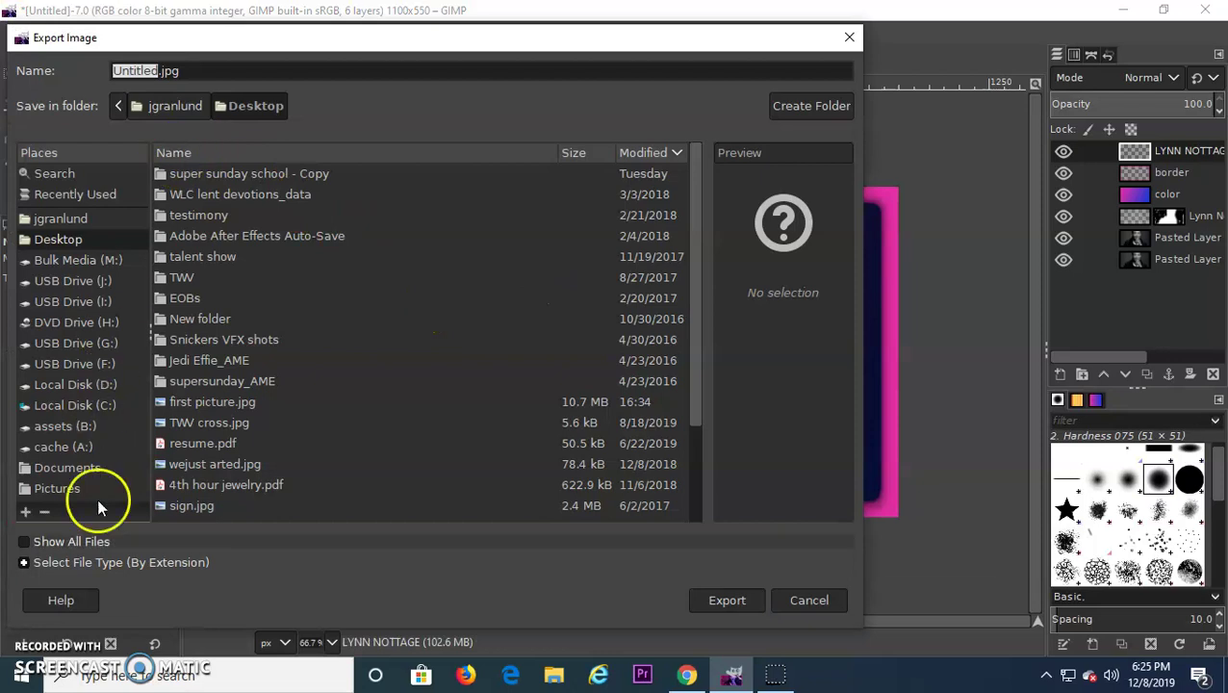
text(text)
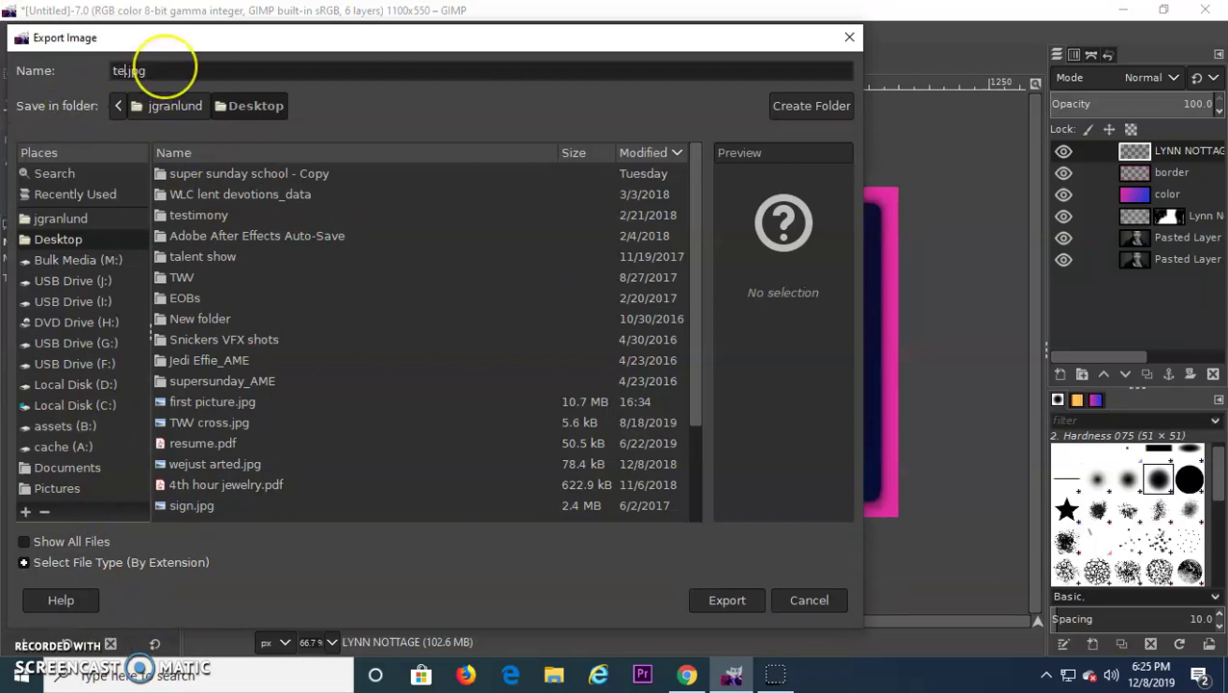
text( face)
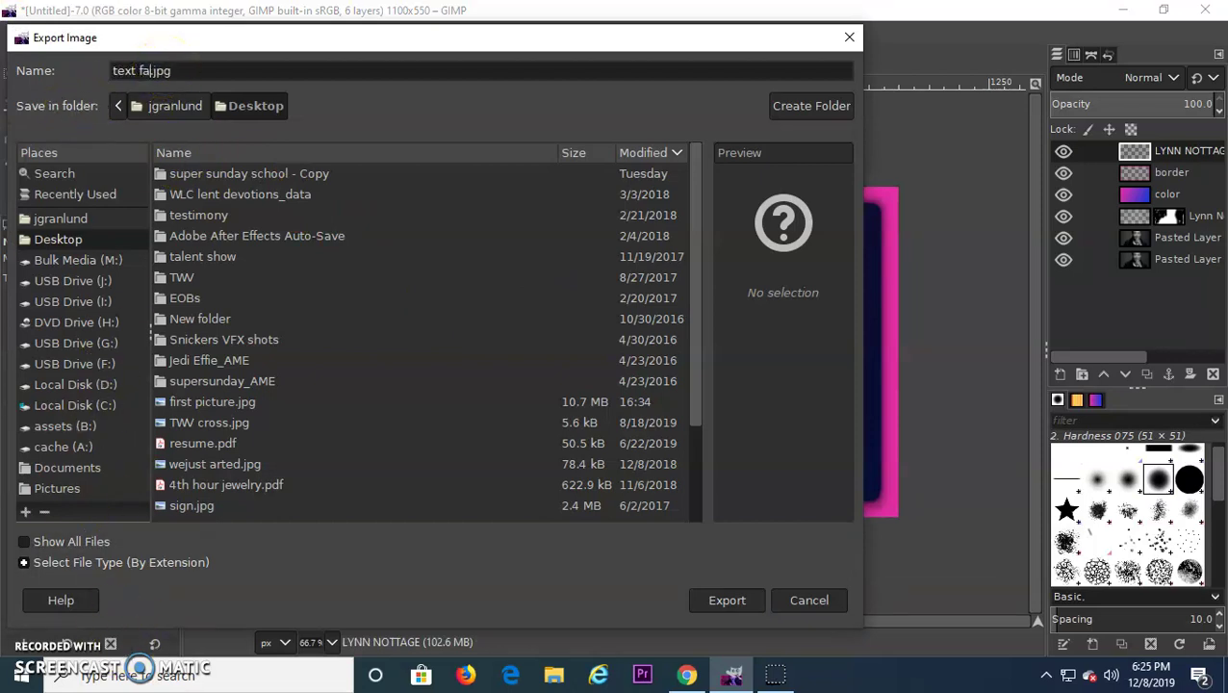
click(720, 602)
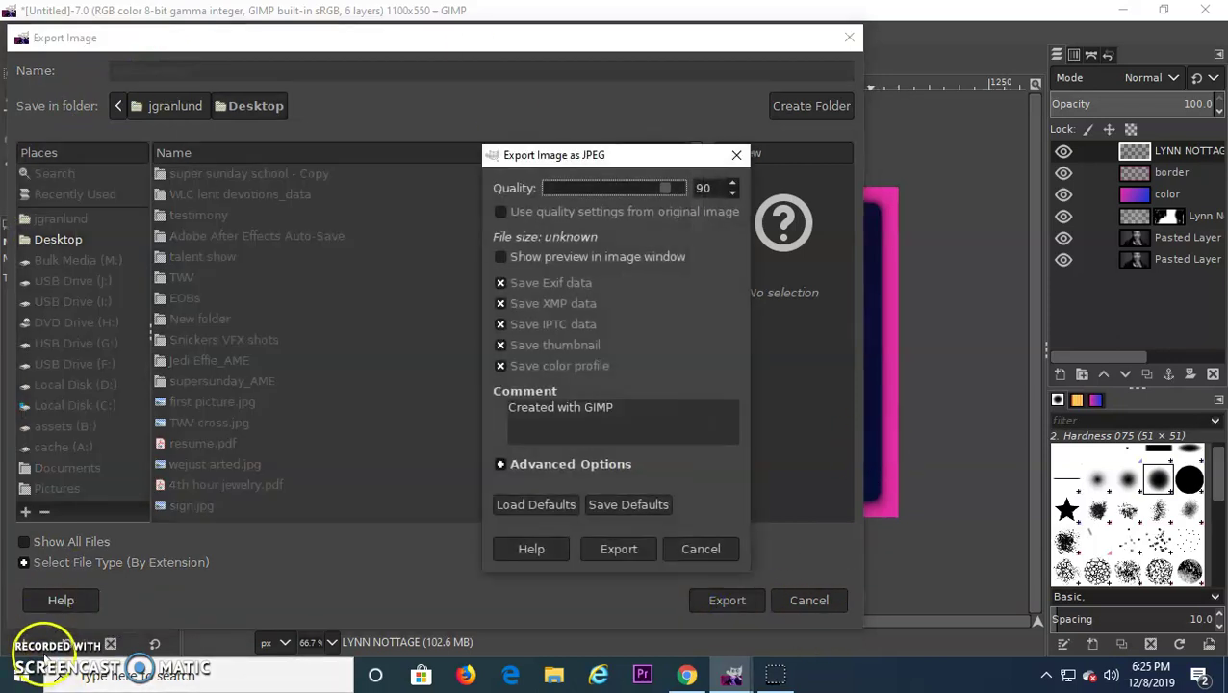